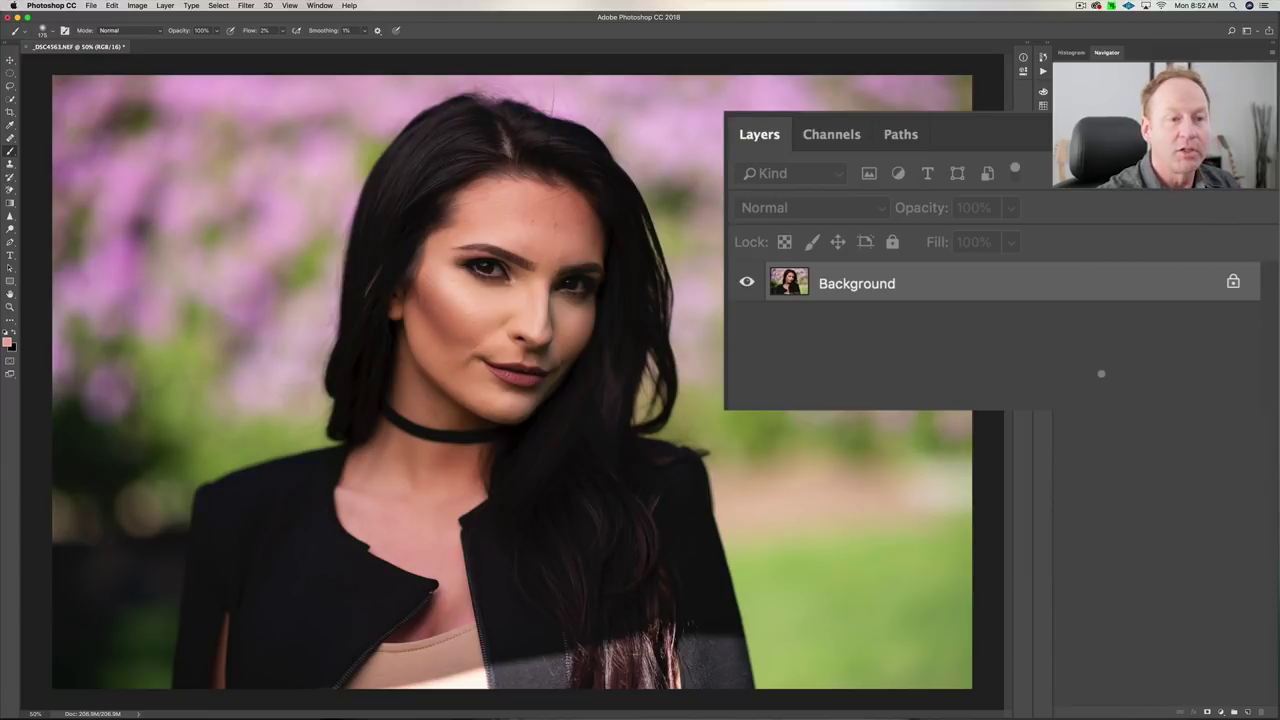
Step: Duplicate the Background layer twice, naming the lower copy "low" and the upper copy "high"
key(super+j)
key(super+j)
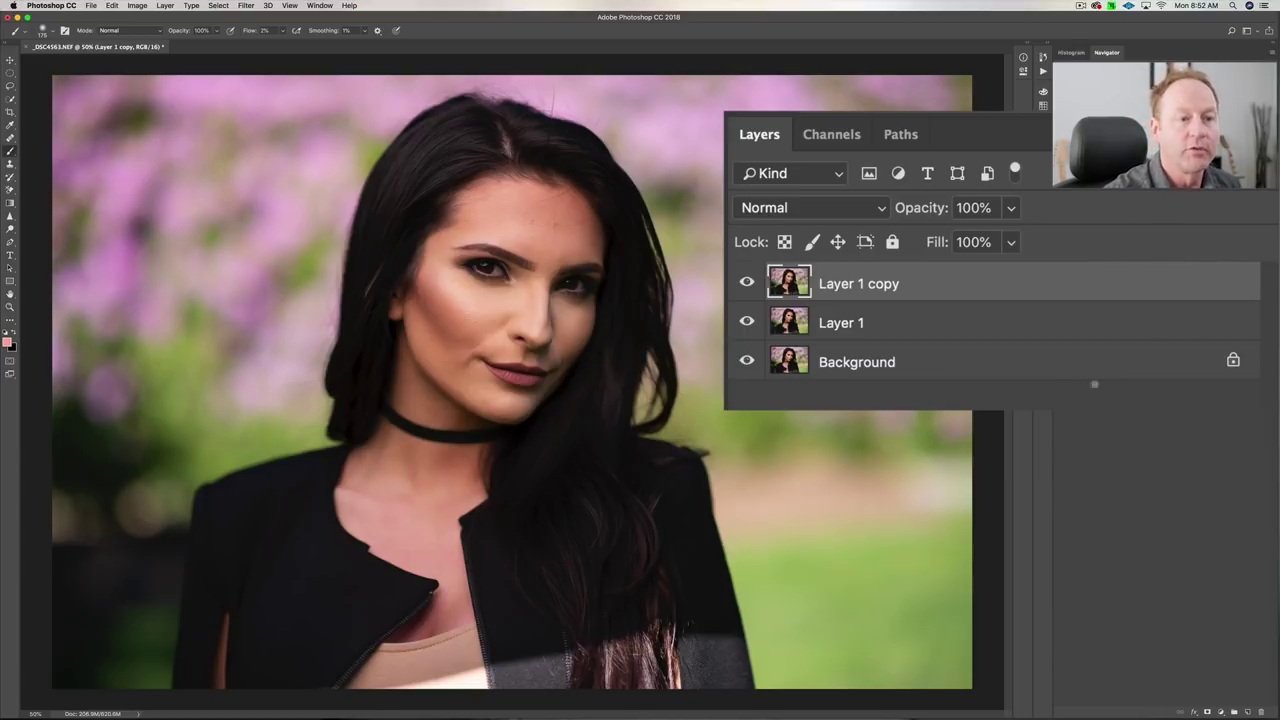
double_click(848, 322)
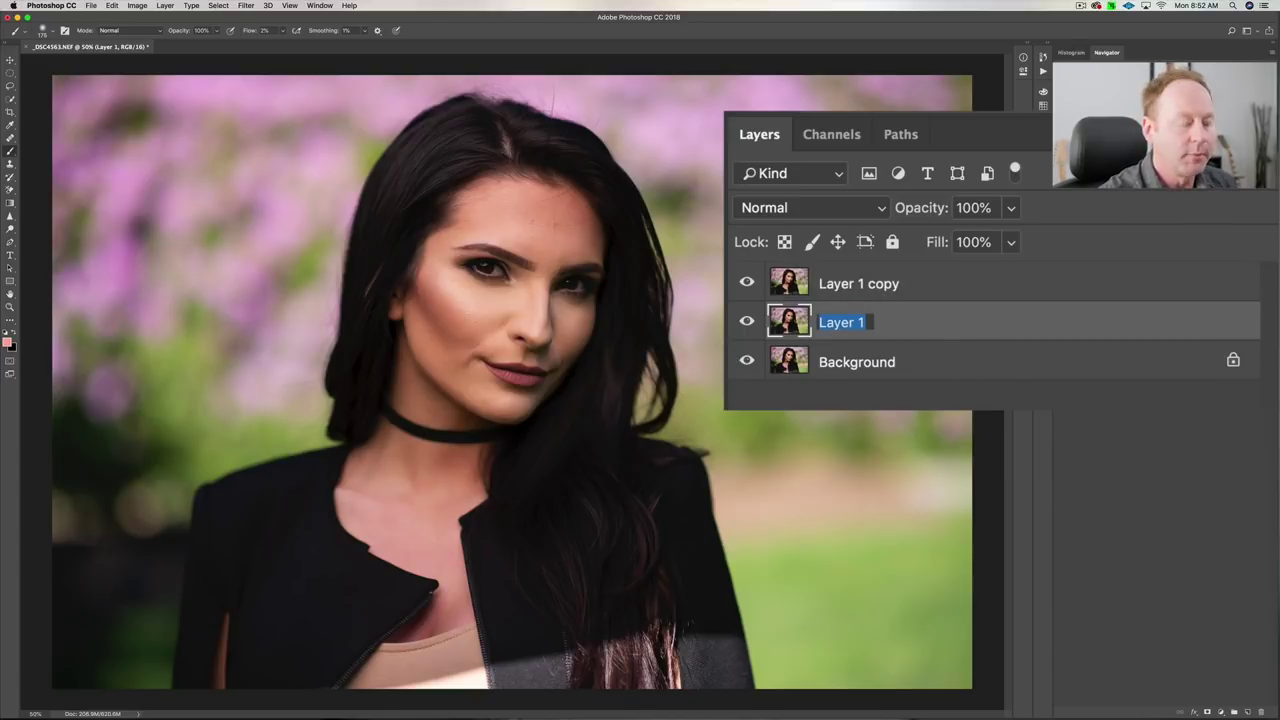
text(low)
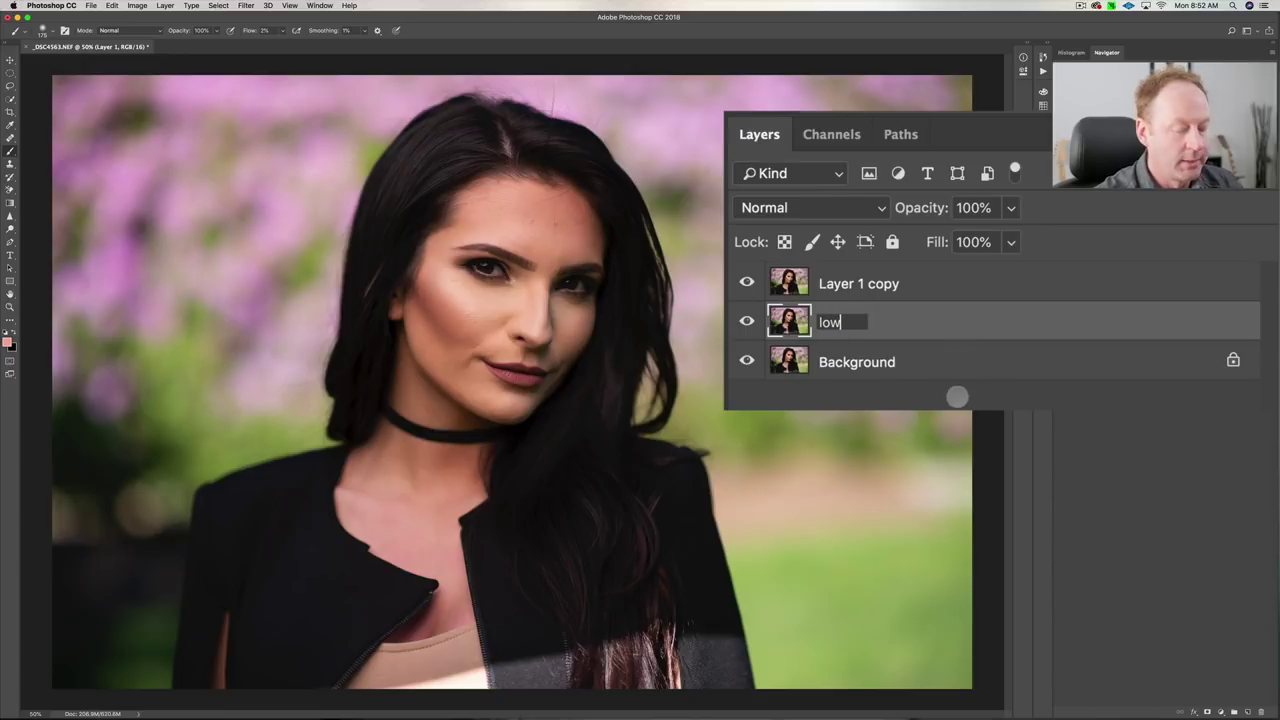
double_click(875, 283)
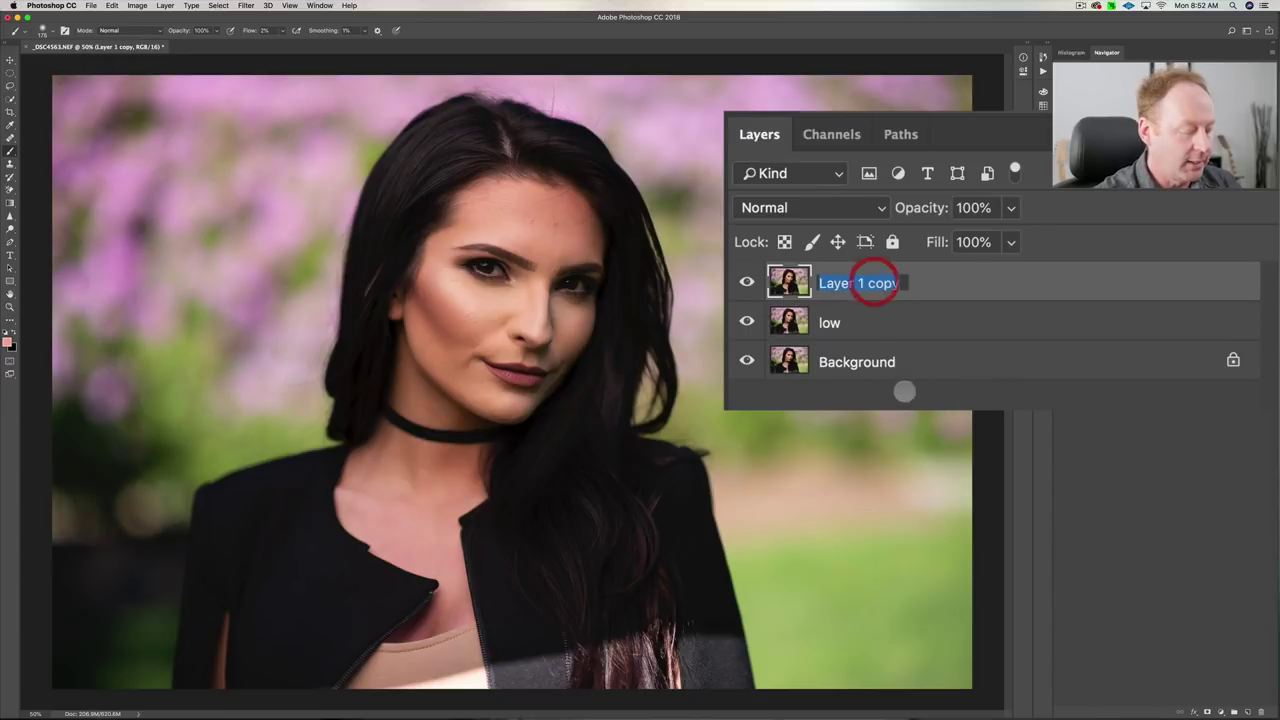
text(high)
key(Return)
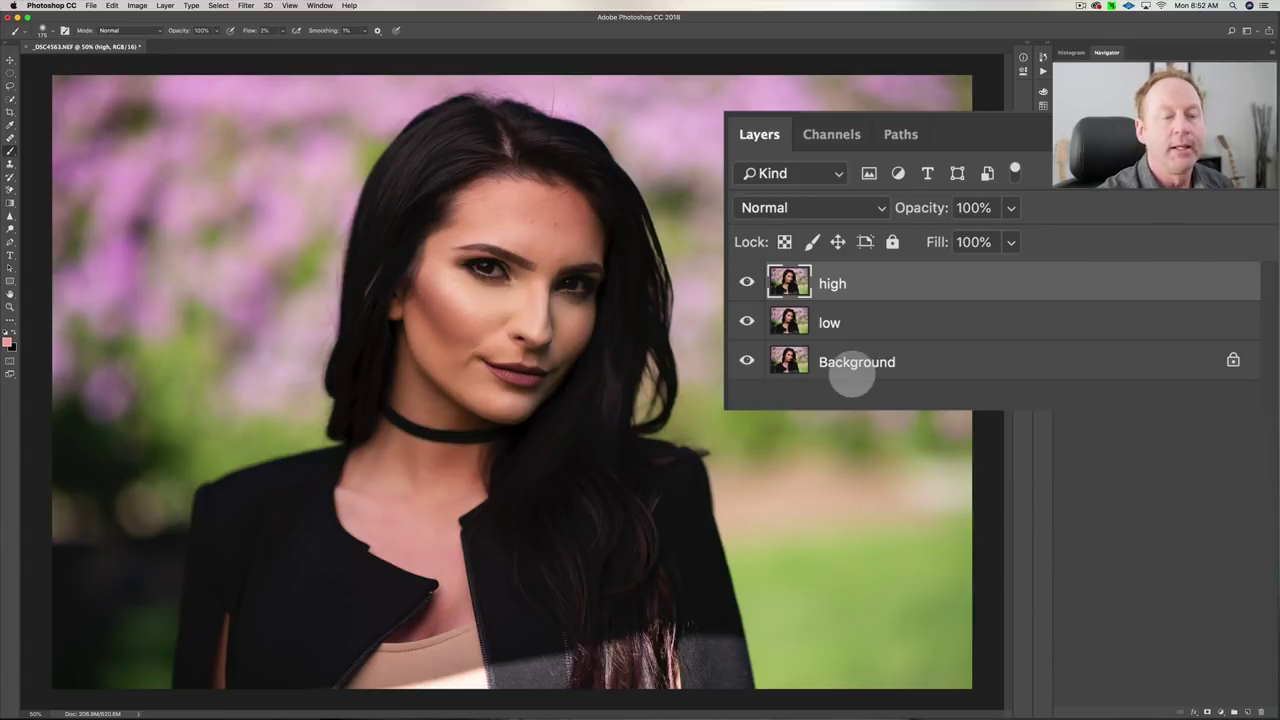
Step: Hide the high layer and make the low layer the active one
click(874, 320)
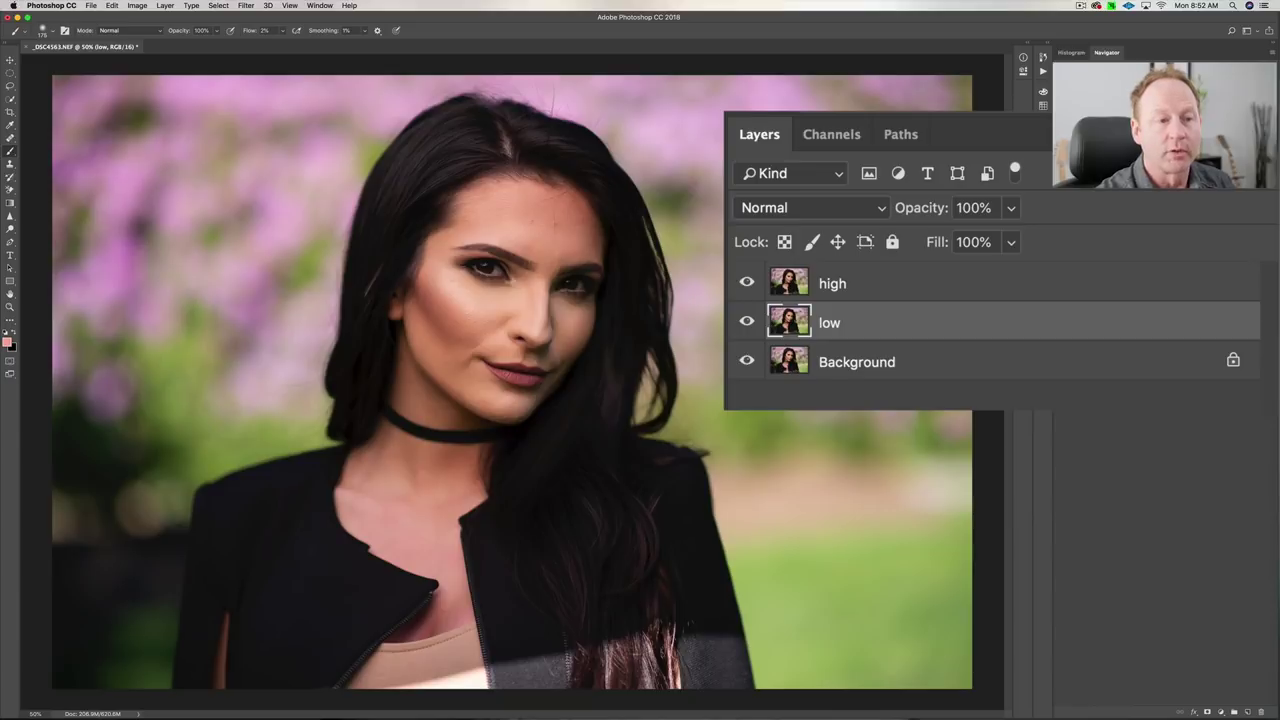
click(746, 283)
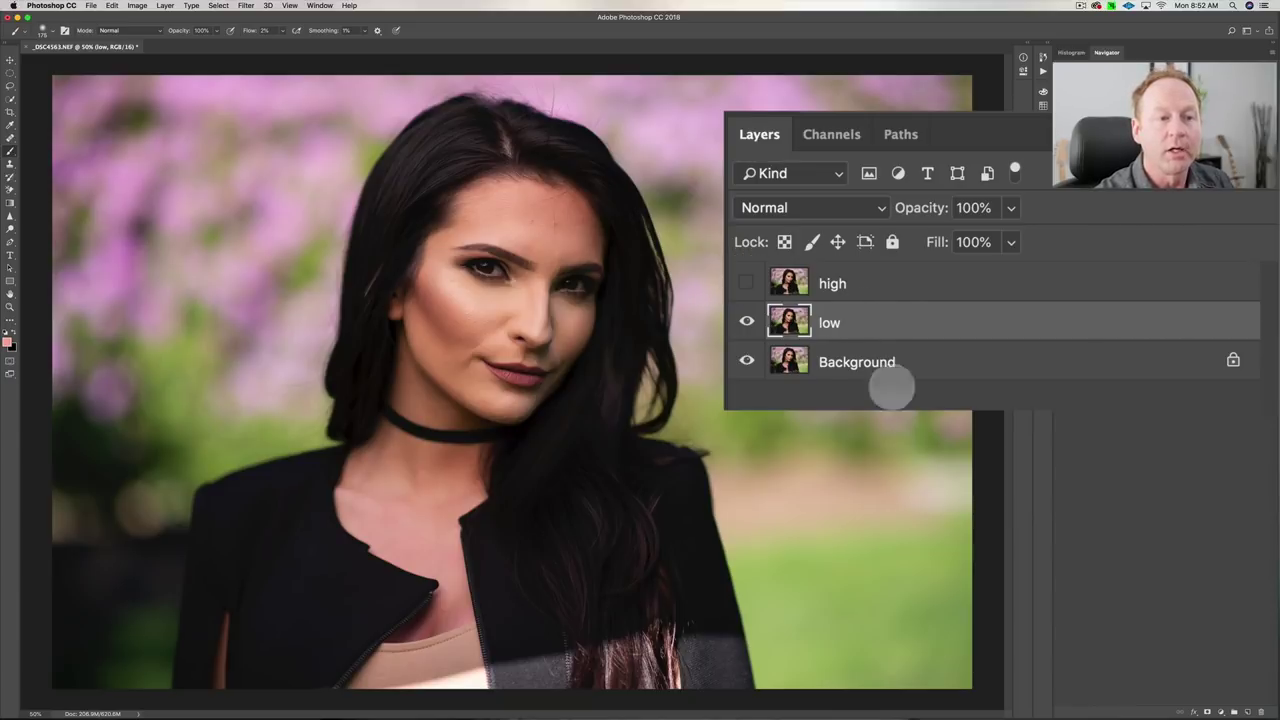
click(872, 322)
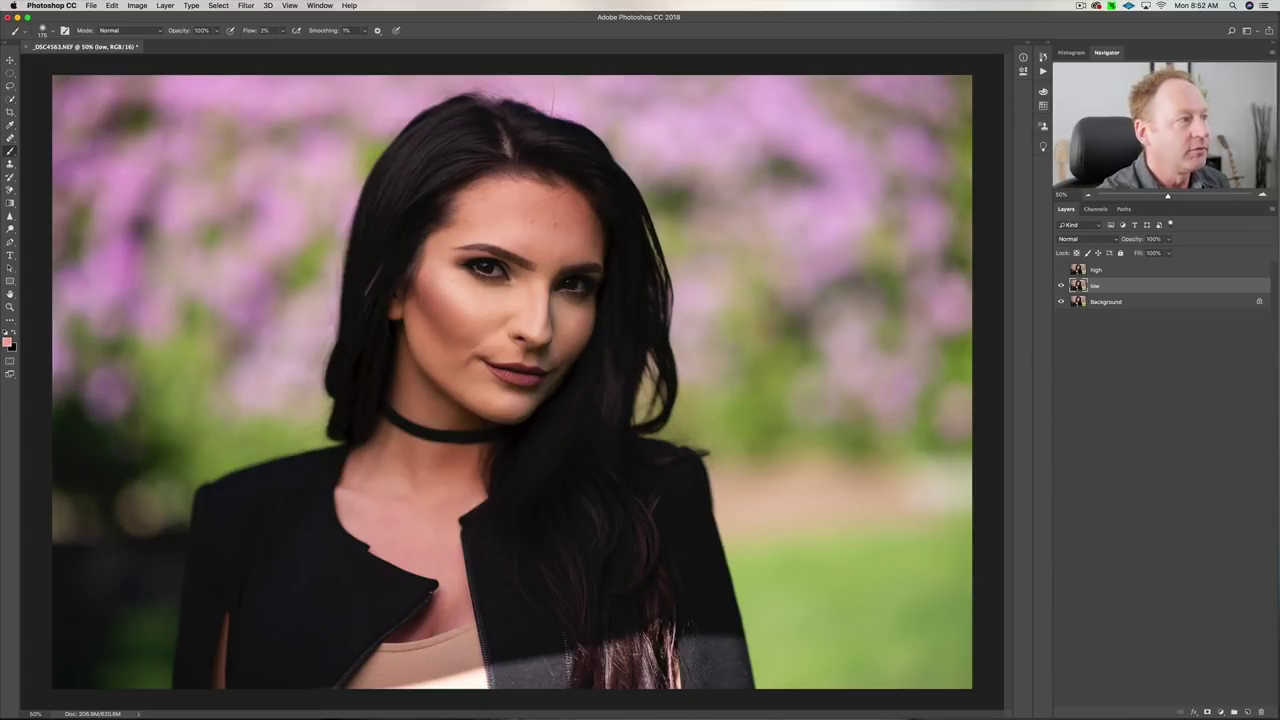
Step: Apply a Gaussian Blur with a 10-pixel radius to the low layer, checking the preview on the face's skin
click(245, 5)
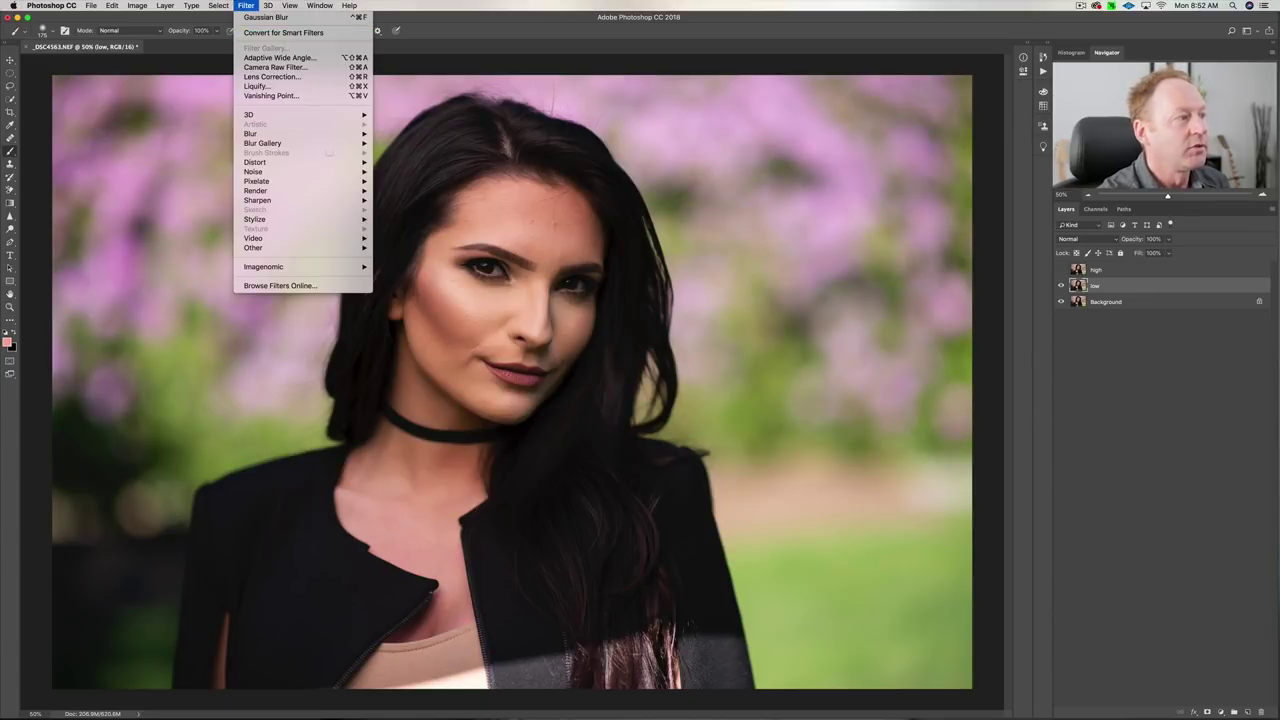
mouse_move(323, 133)
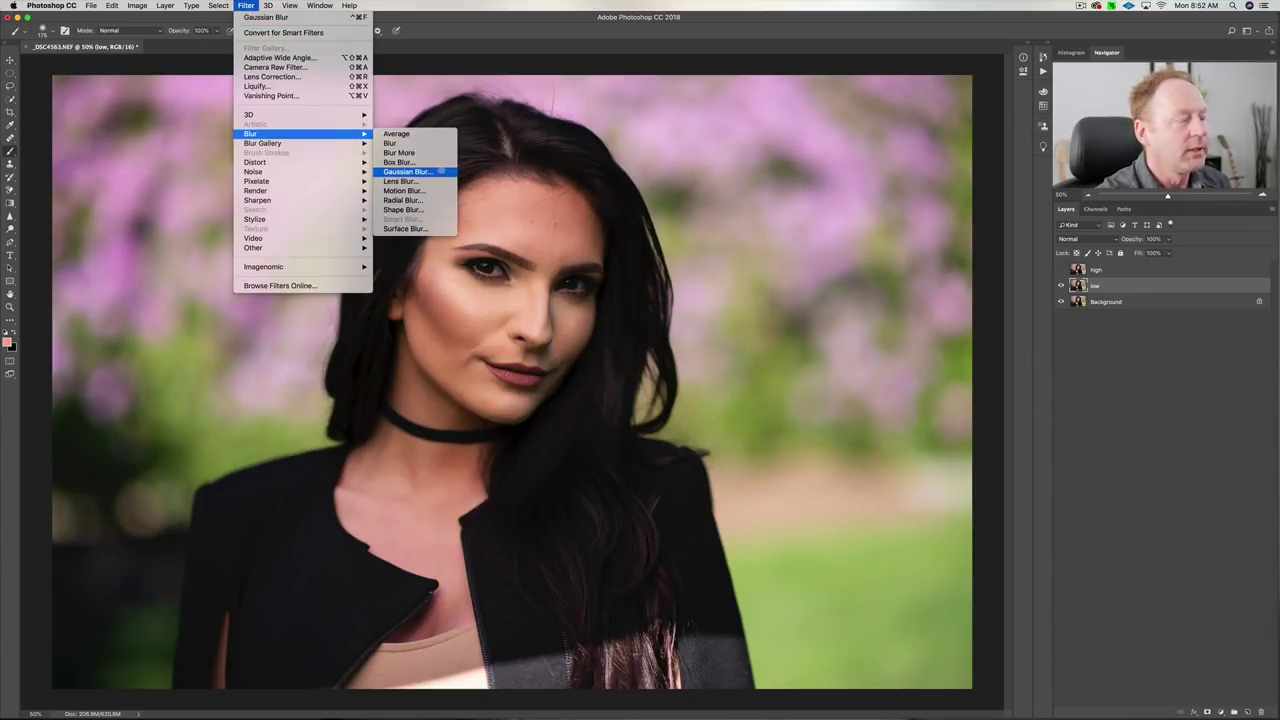
click(410, 172)
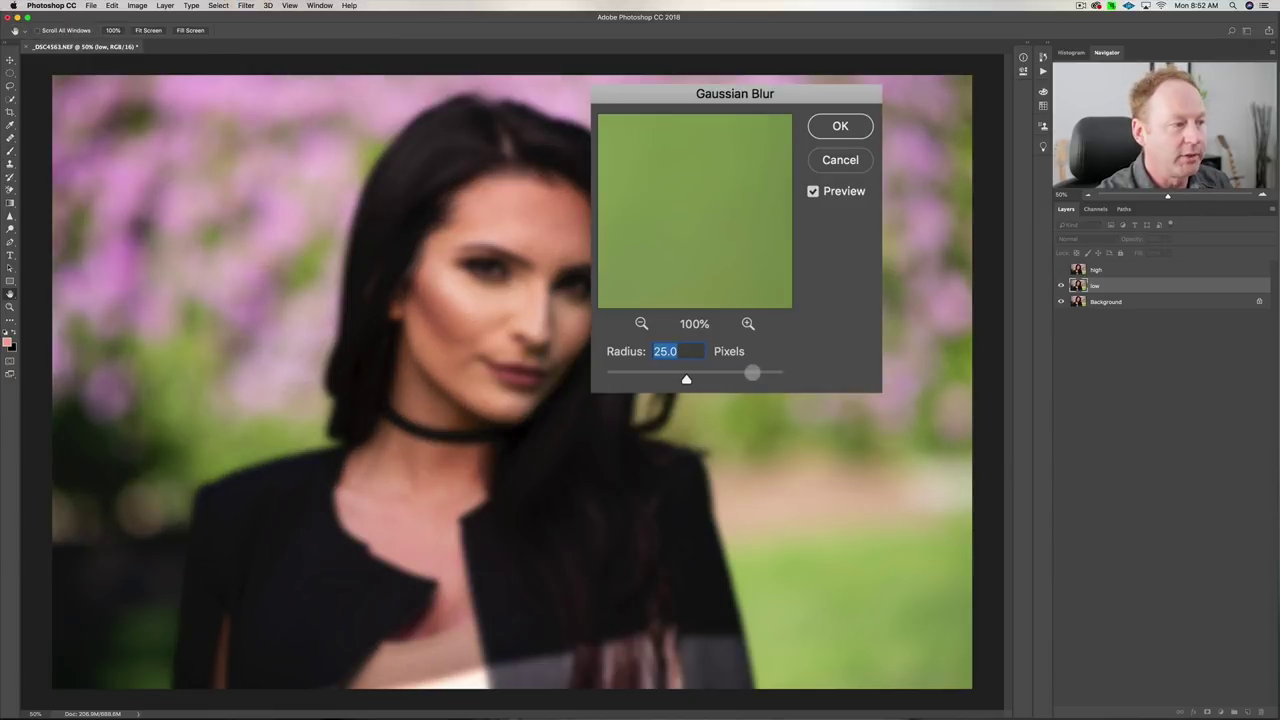
click(506, 362)
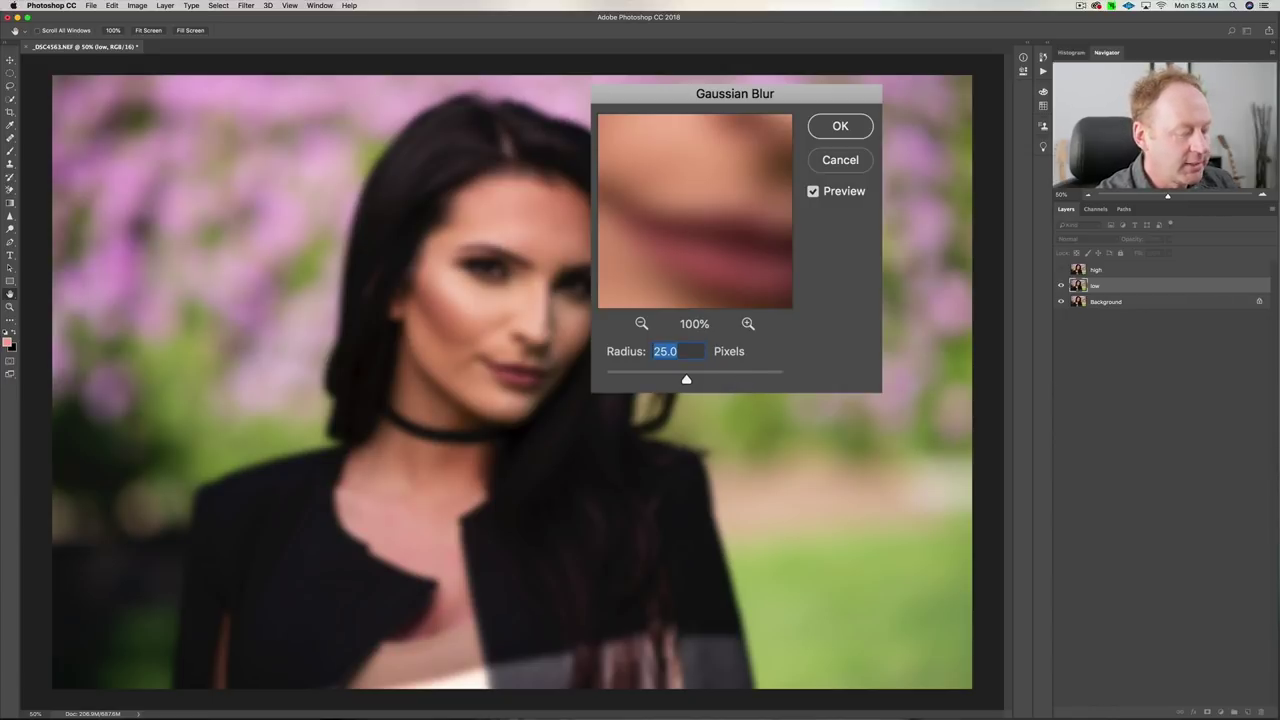
text(10)
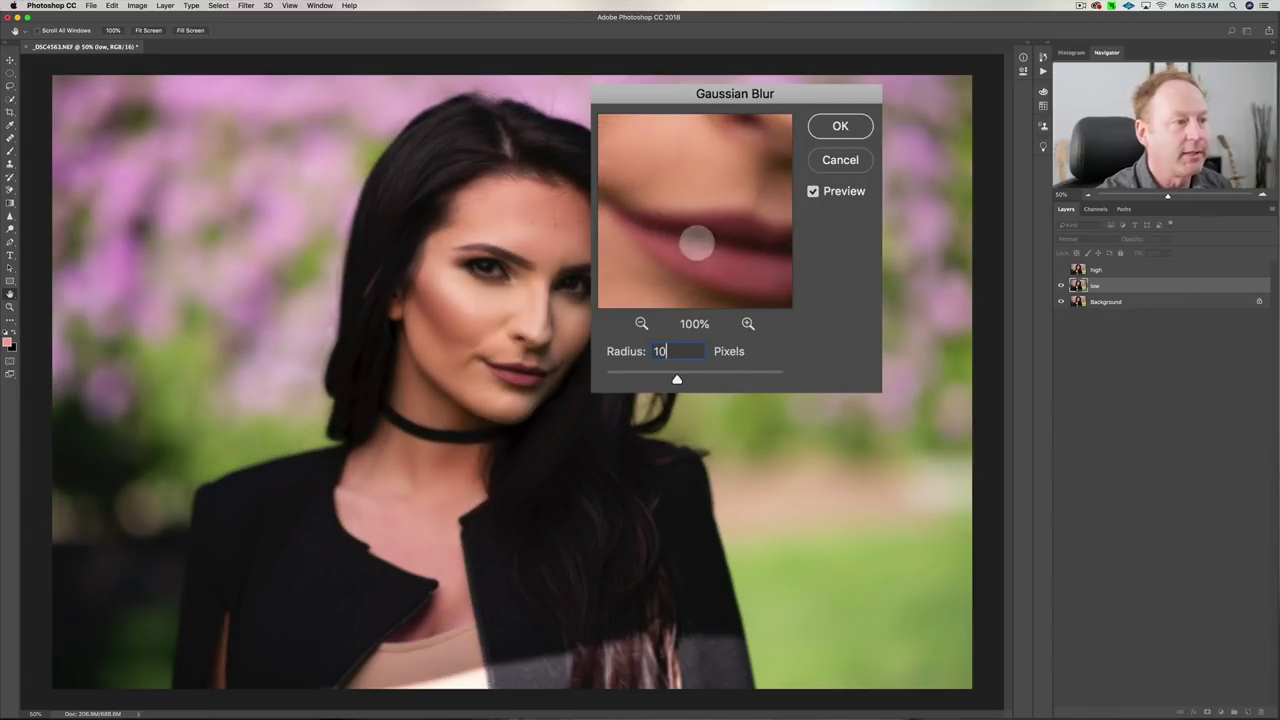
click(545, 222)
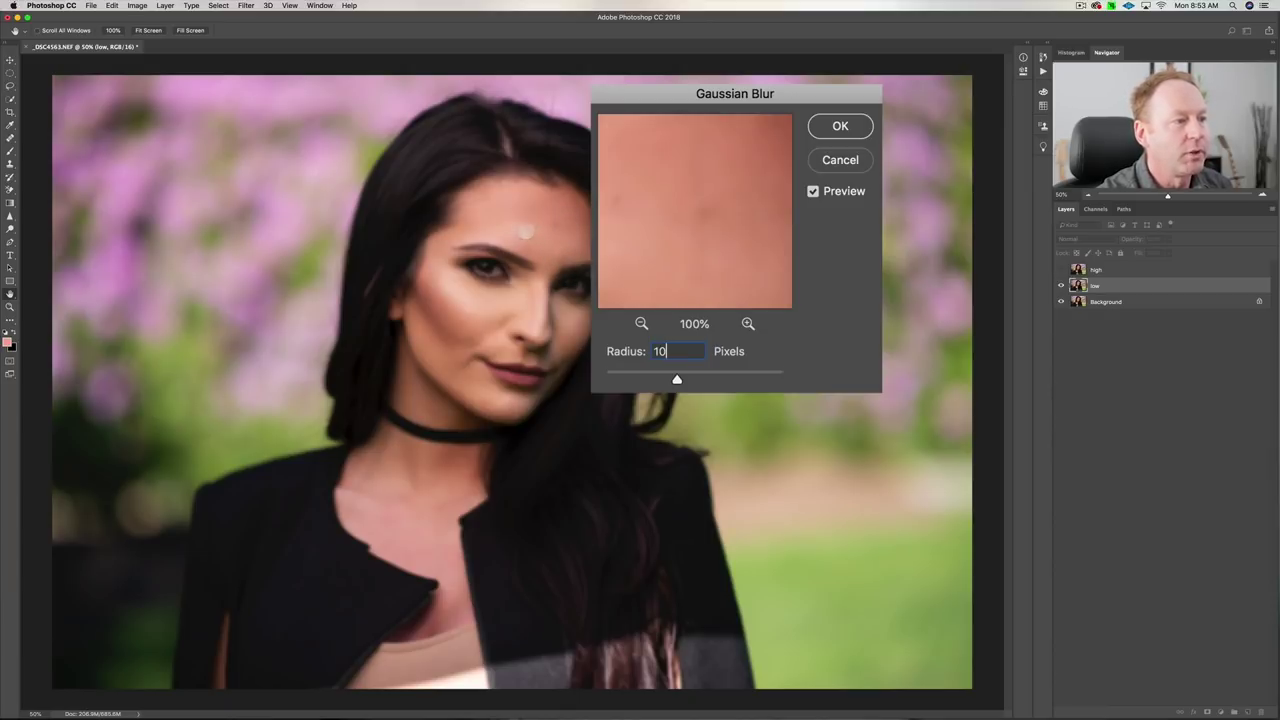
click(575, 288)
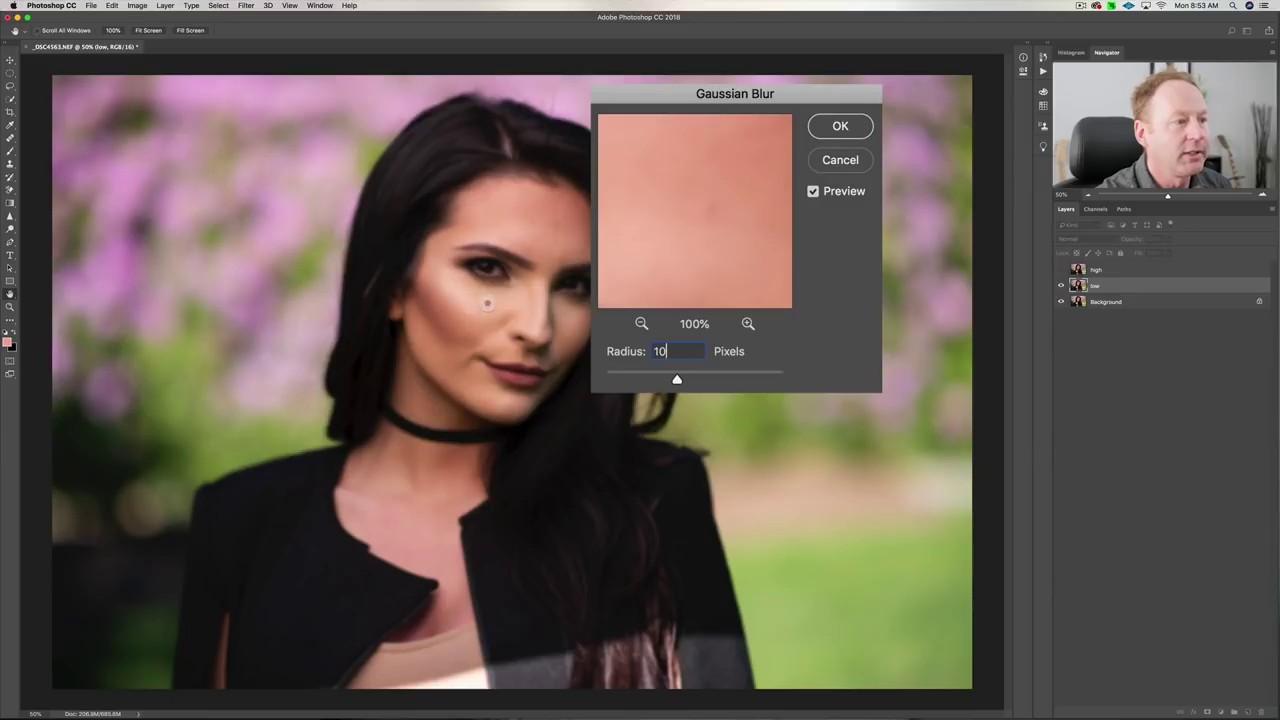
click(487, 300)
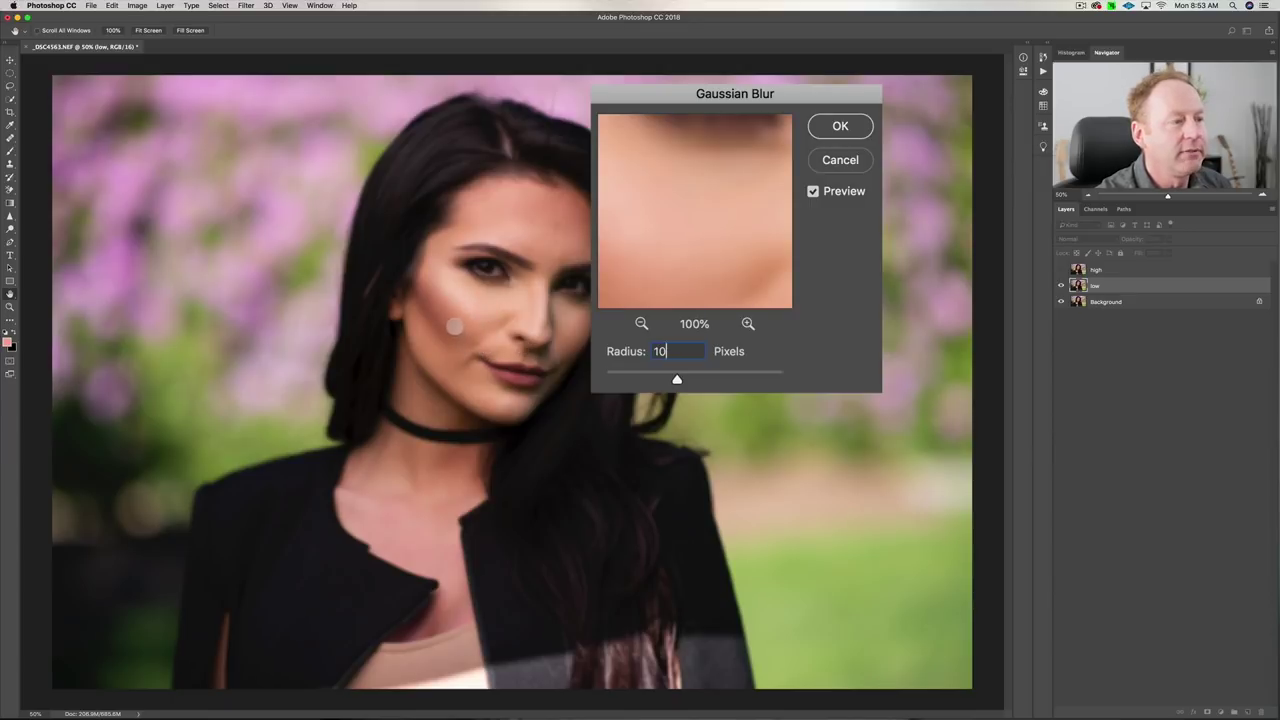
click(500, 370)
click(507, 377)
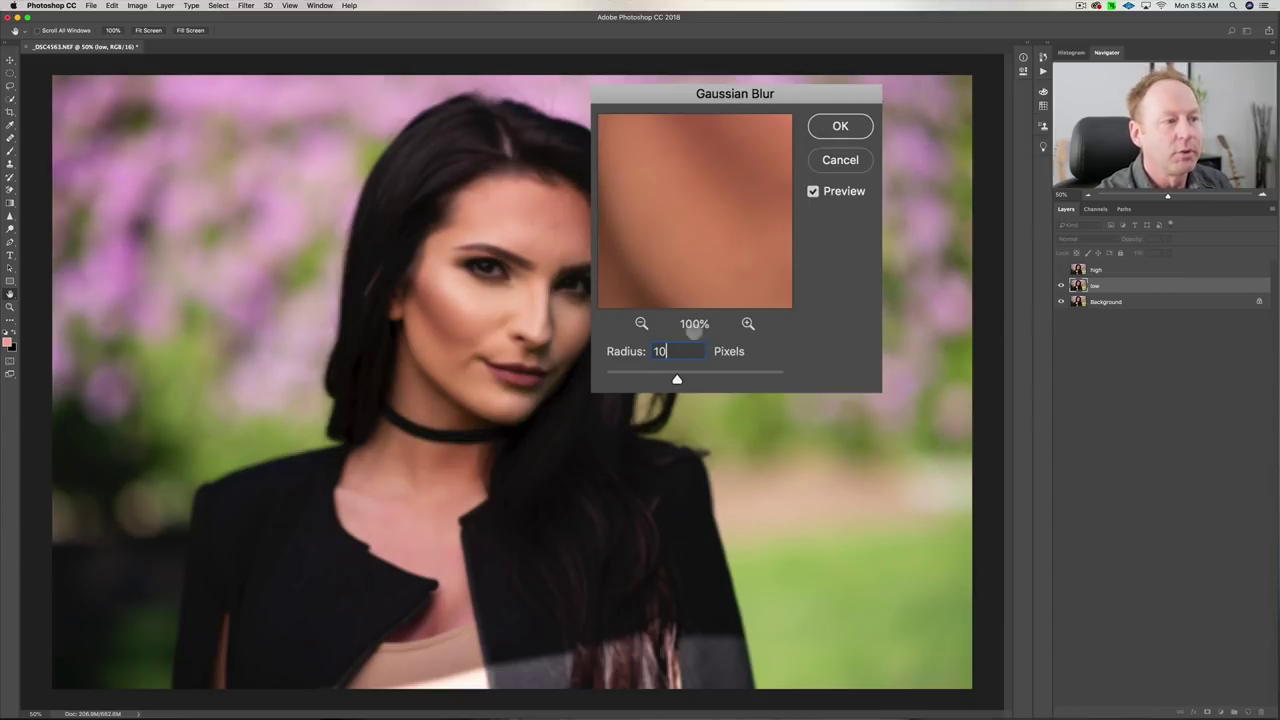
click(822, 124)
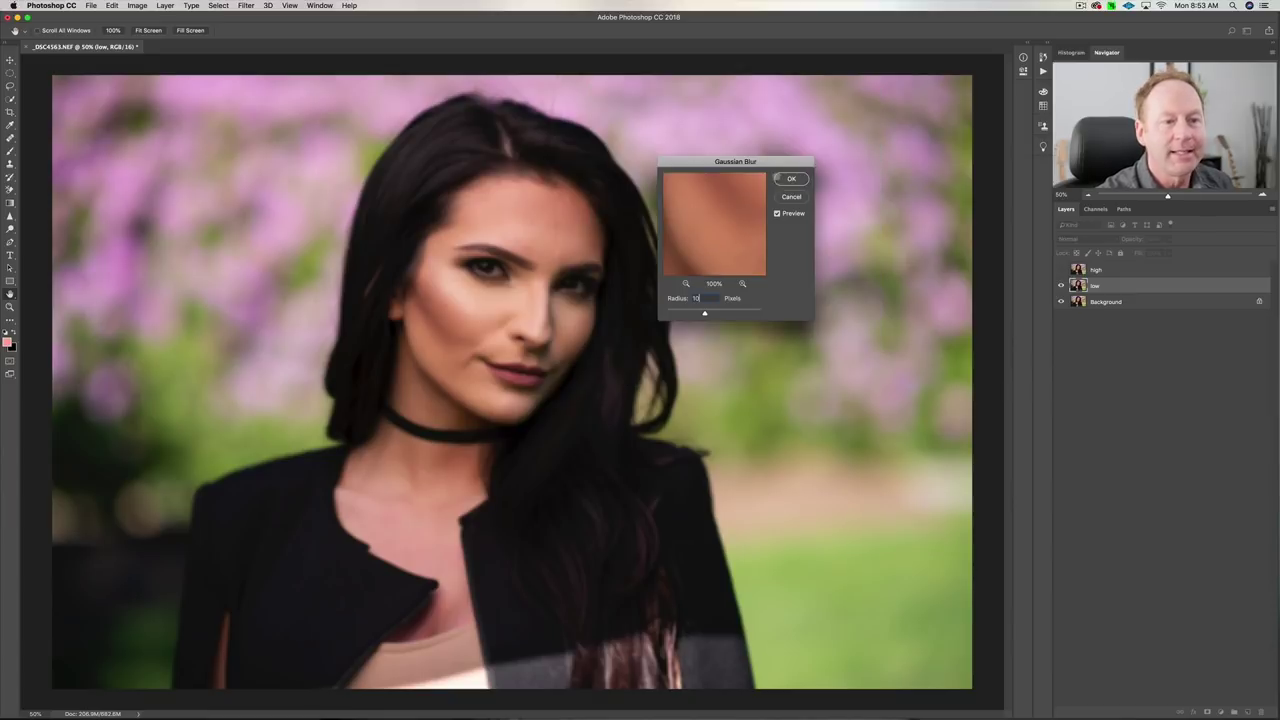
key(b)
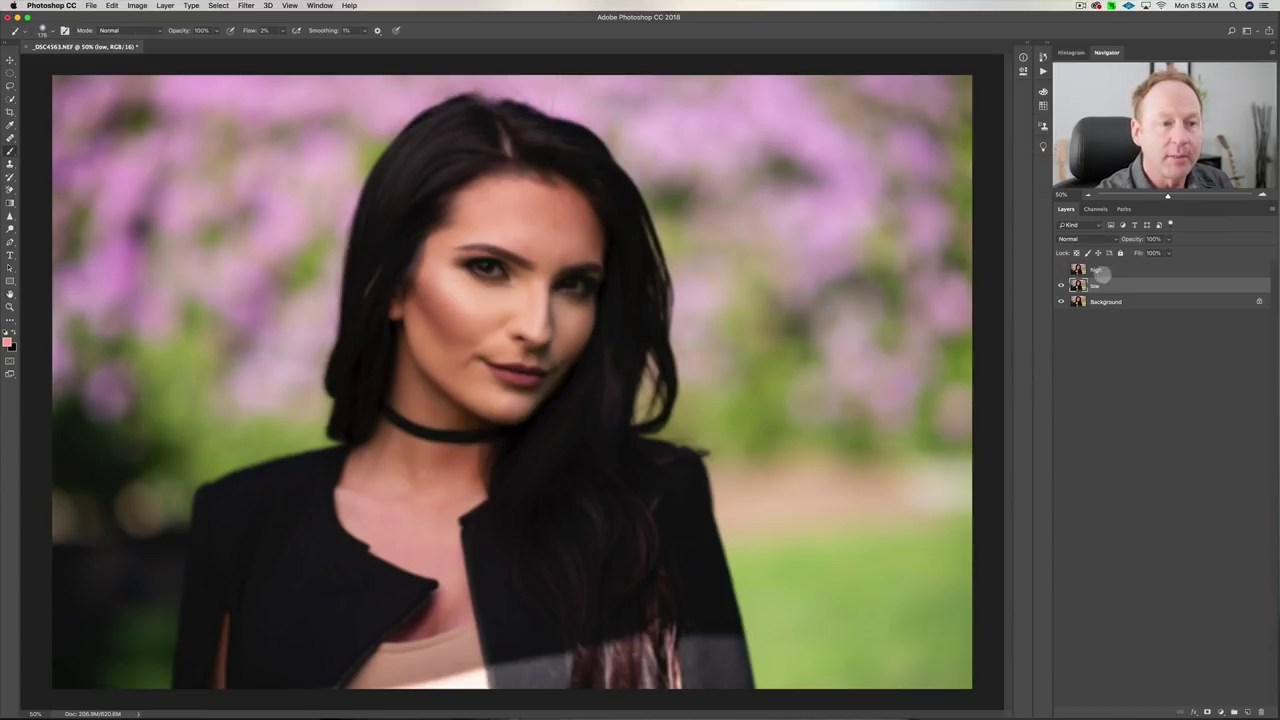
Step: Show the high layer again and start Apply Image on it with the low layer as the source
click(1061, 269)
click(1108, 268)
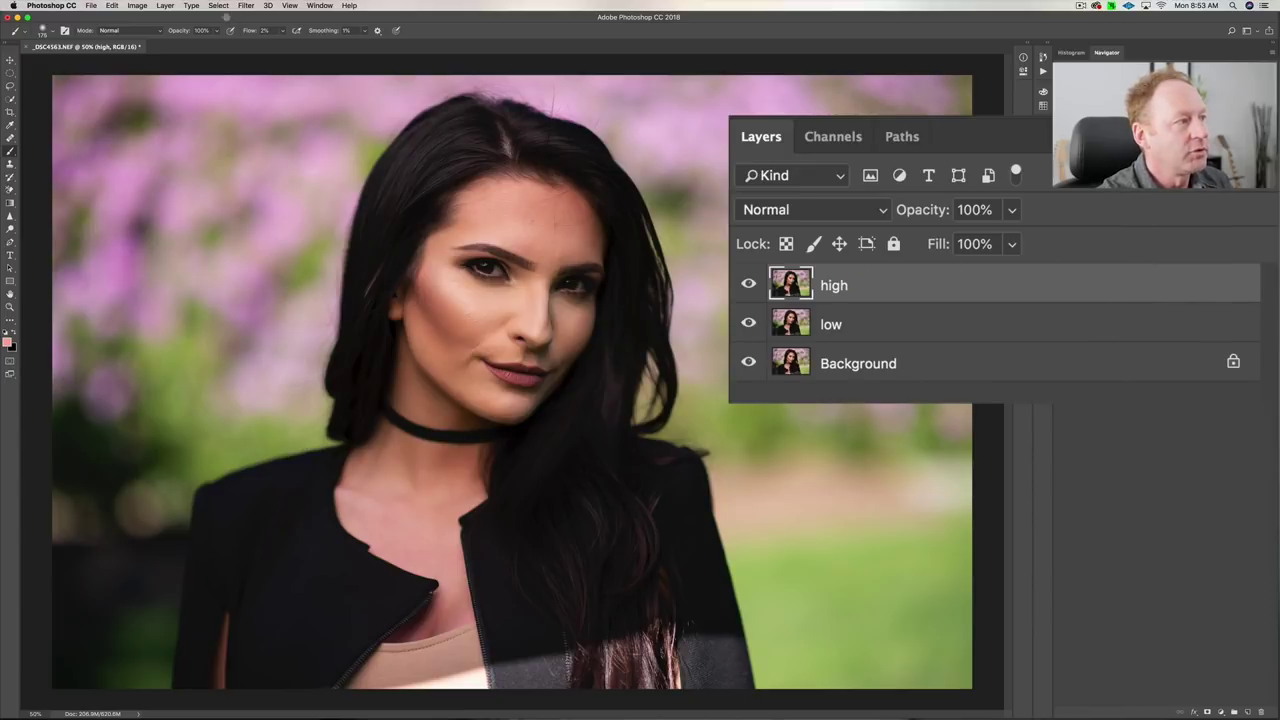
click(137, 5)
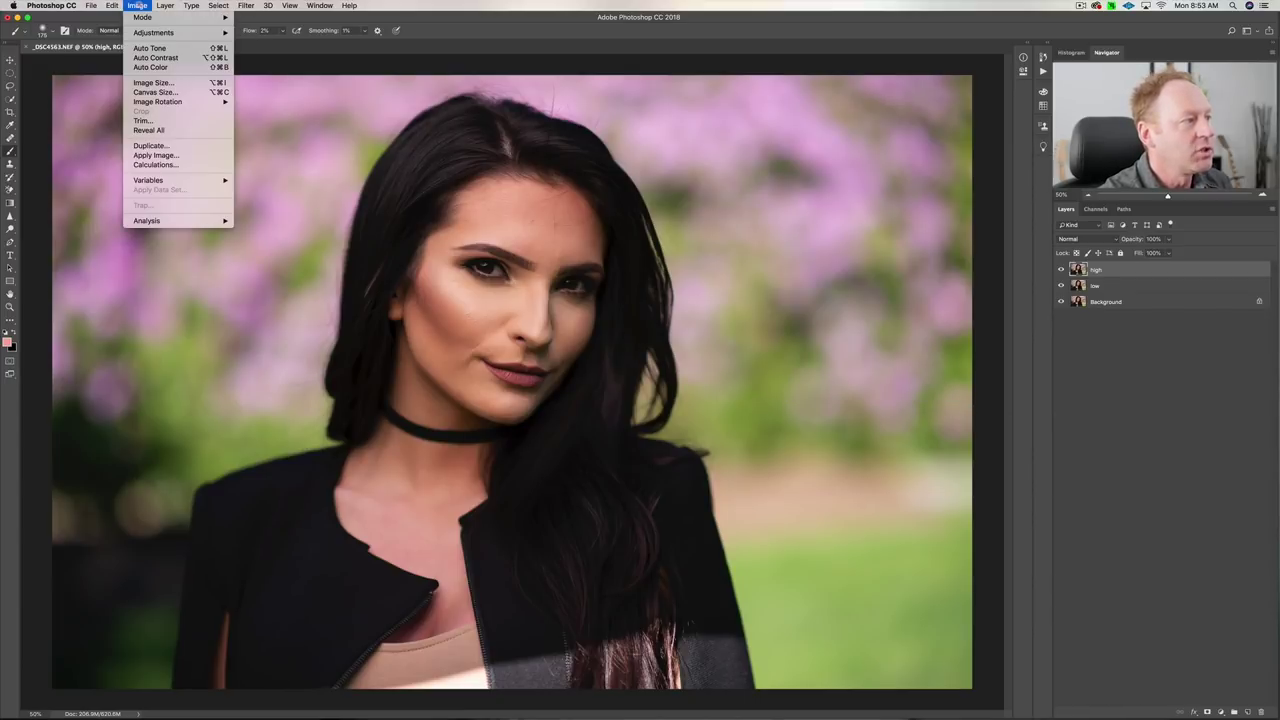
click(180, 155)
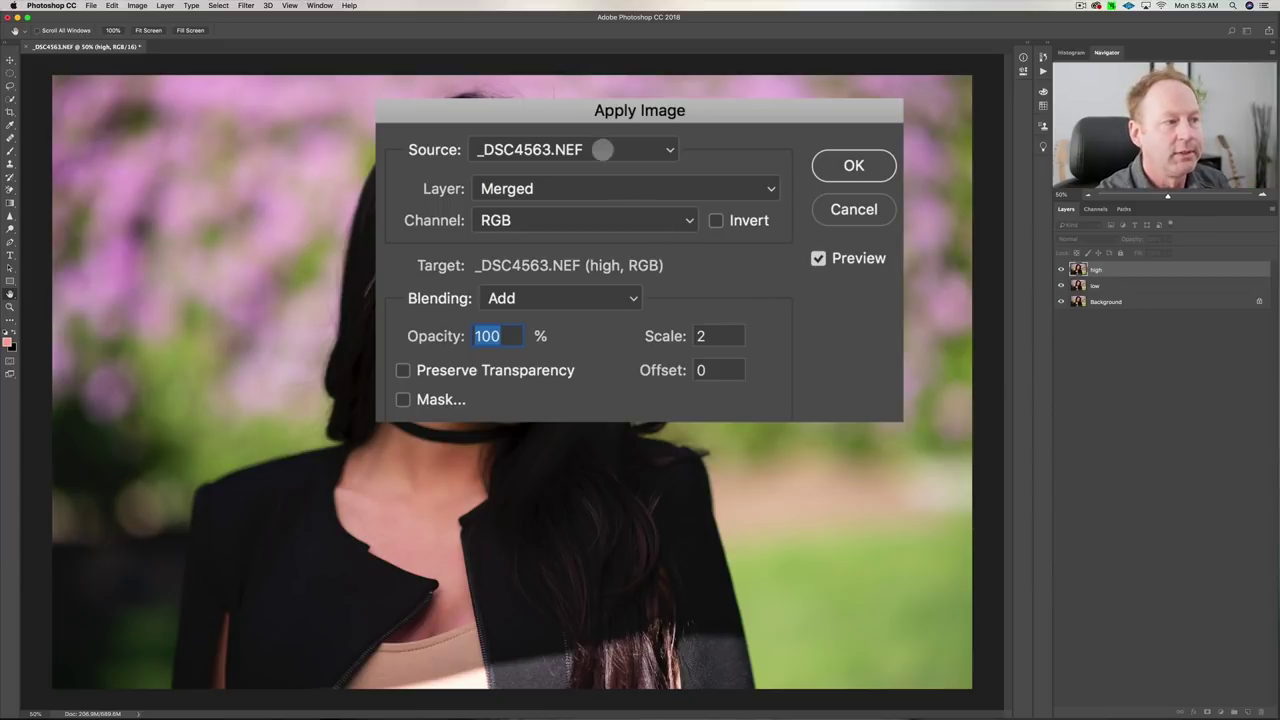
click(554, 189)
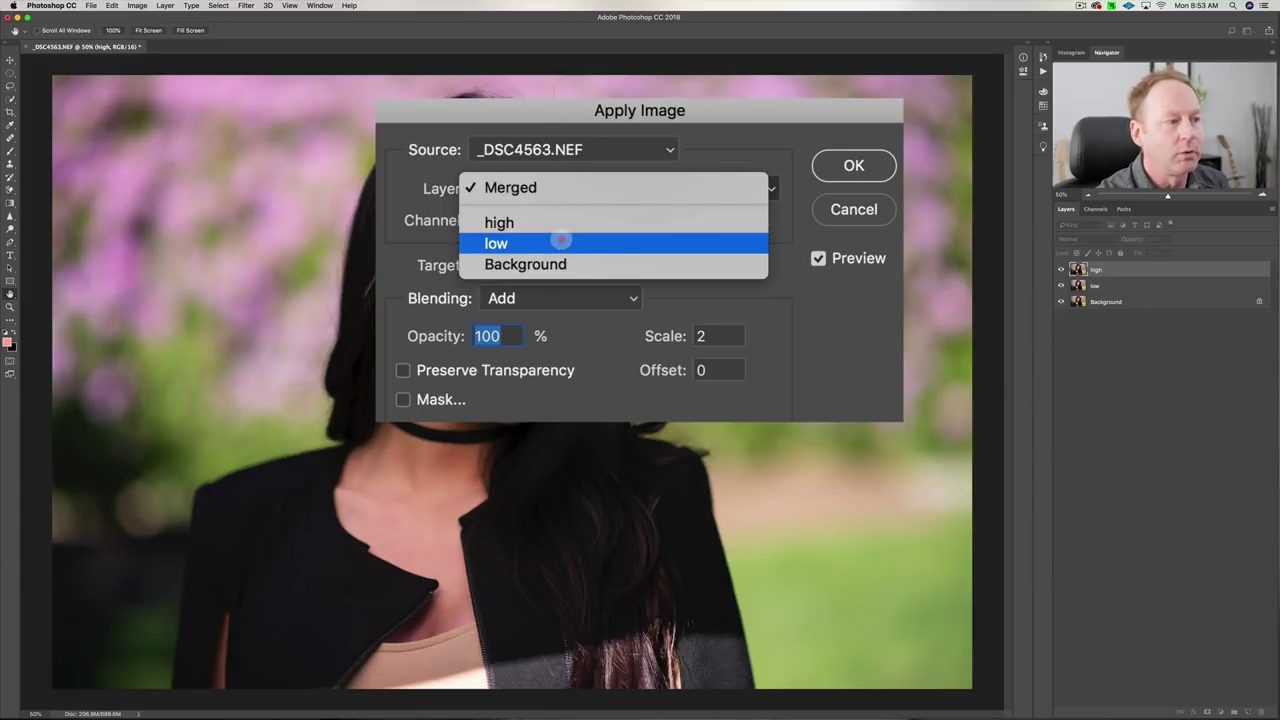
click(560, 238)
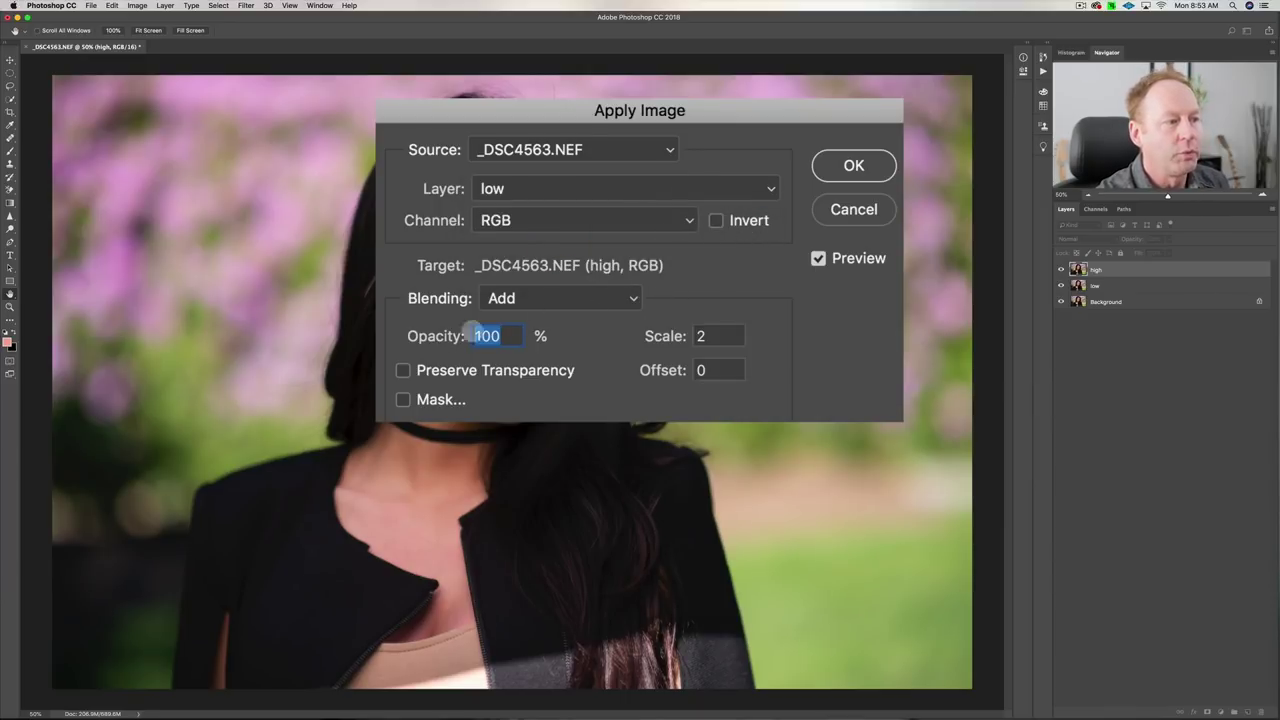
Step: Apply the low layer's image to the high layer with Add blending and Invert enabled
click(586, 292)
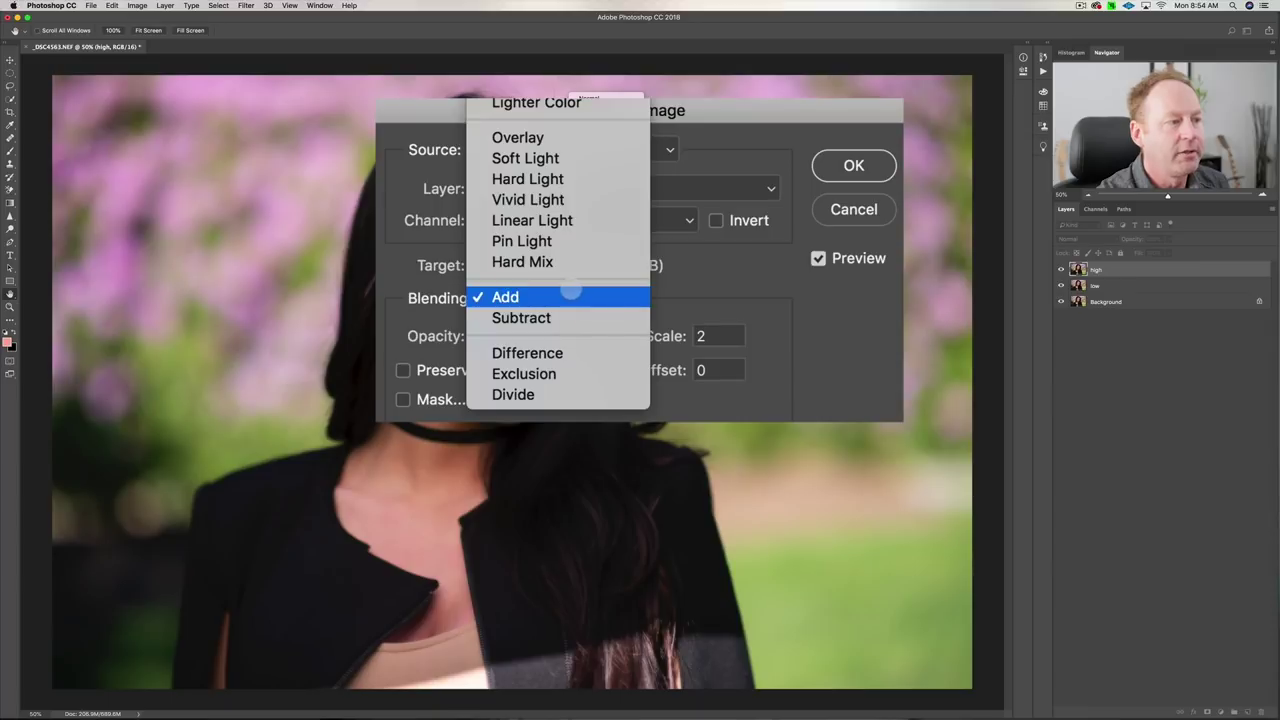
click(571, 289)
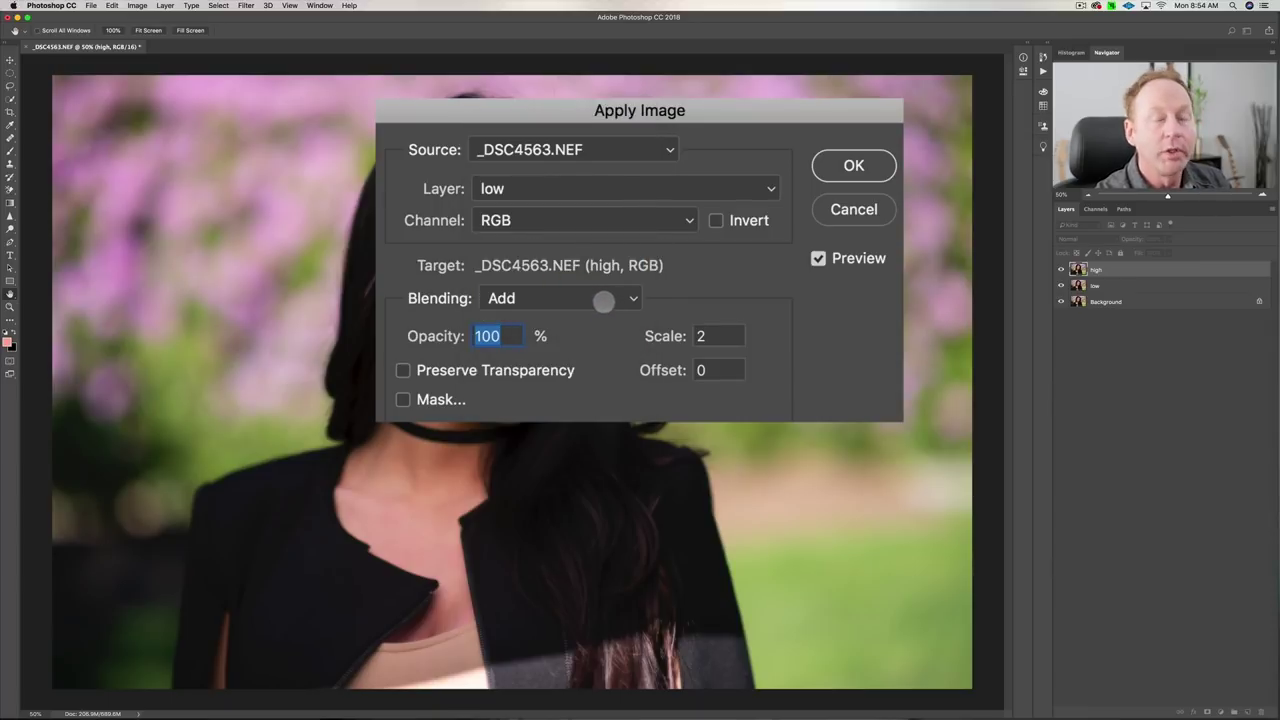
click(600, 295)
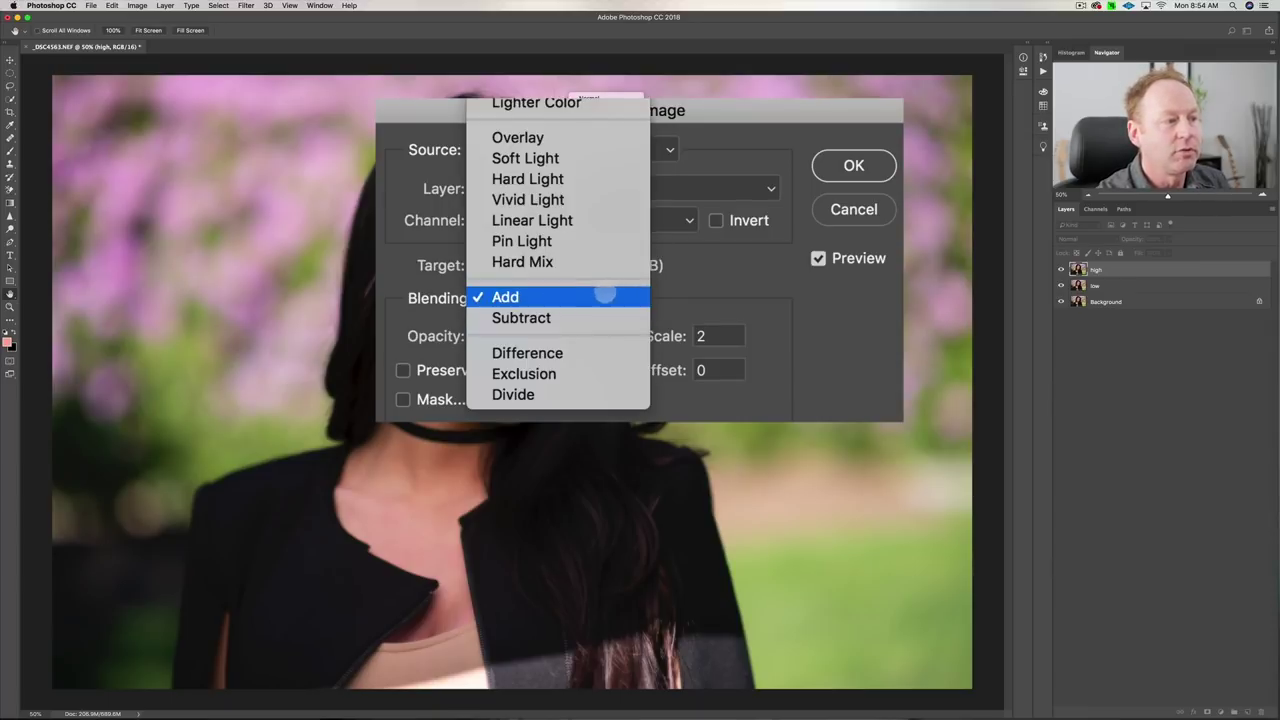
click(602, 293)
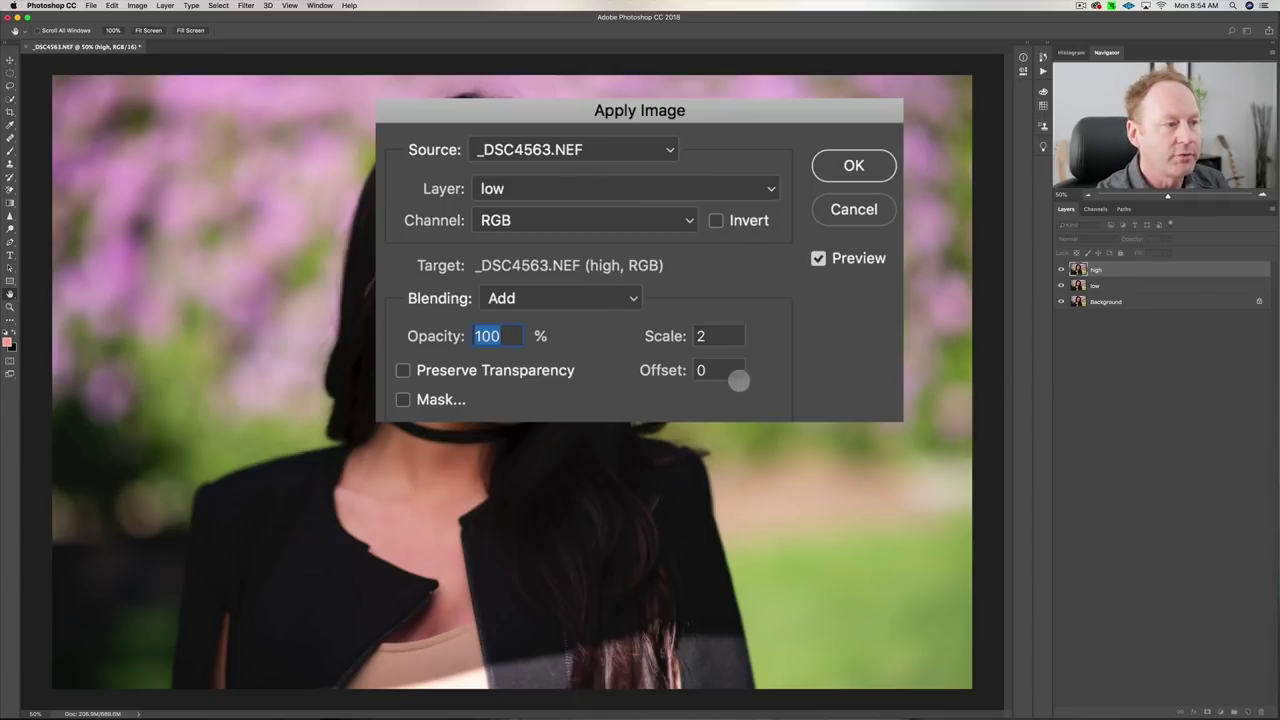
click(712, 221)
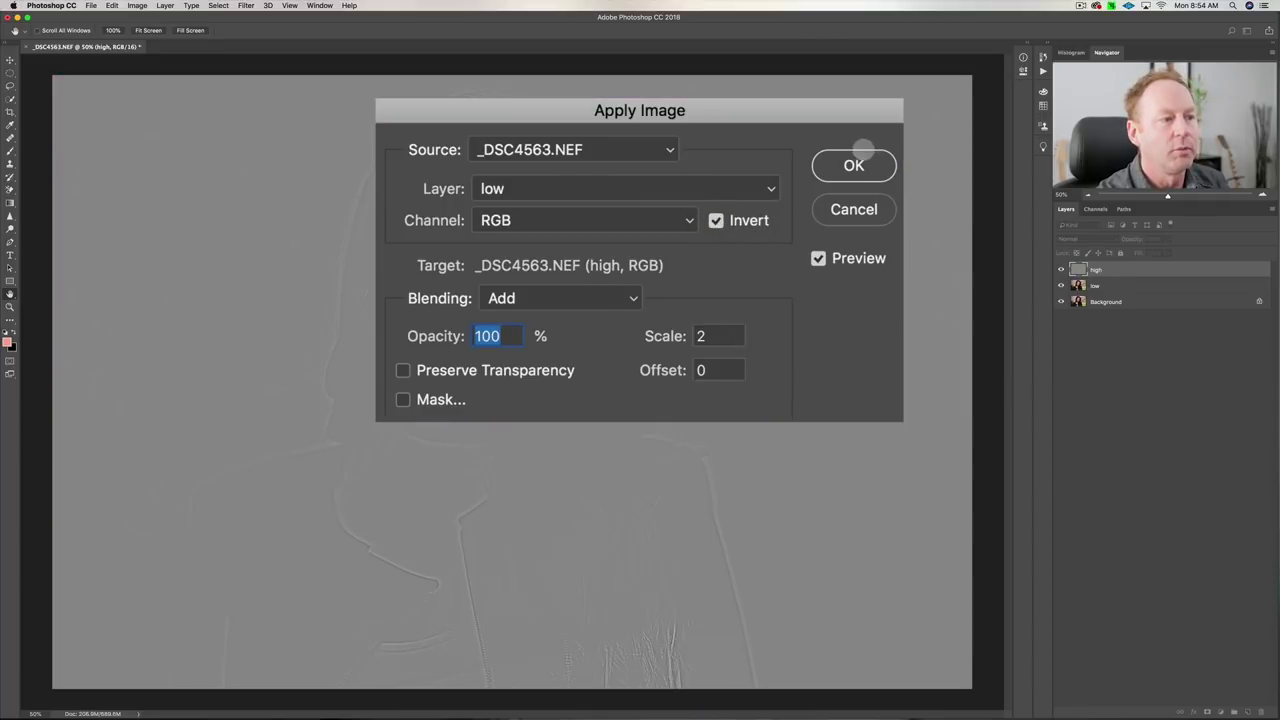
key(Return)
key(b)
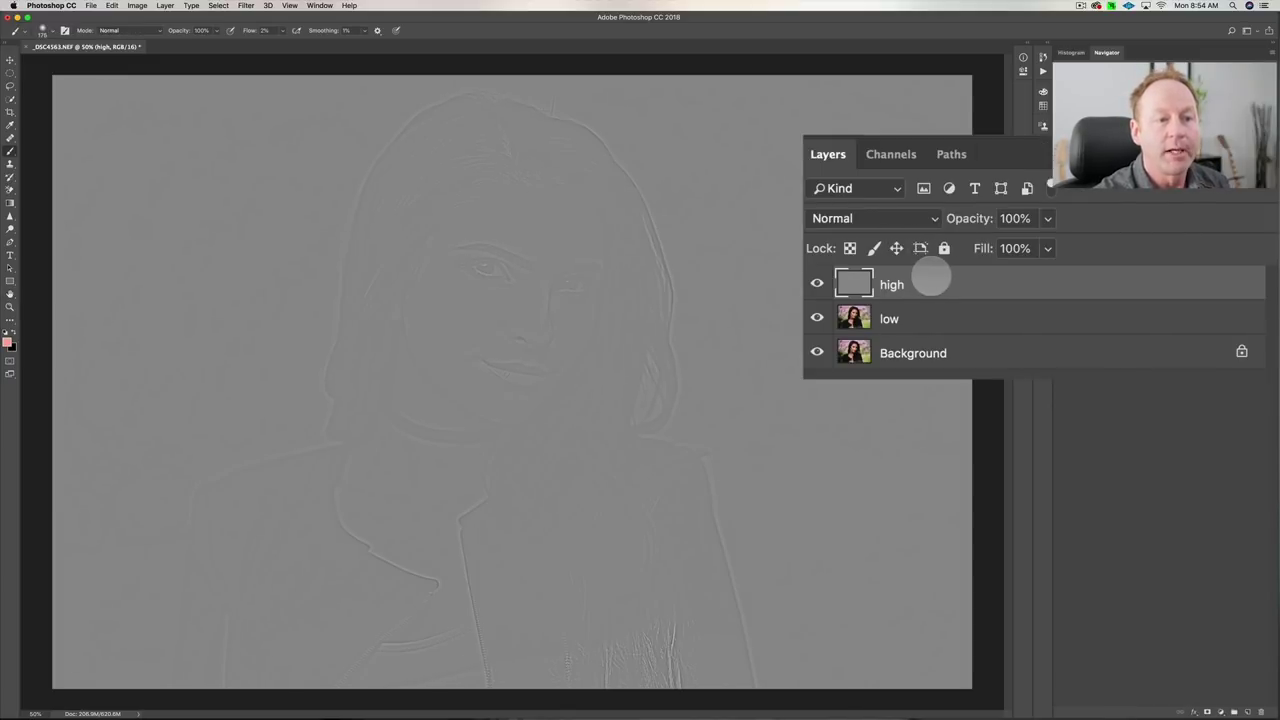
Step: Set the high layer's blend mode to Linear Light and group the high and low layers together
click(1103, 238)
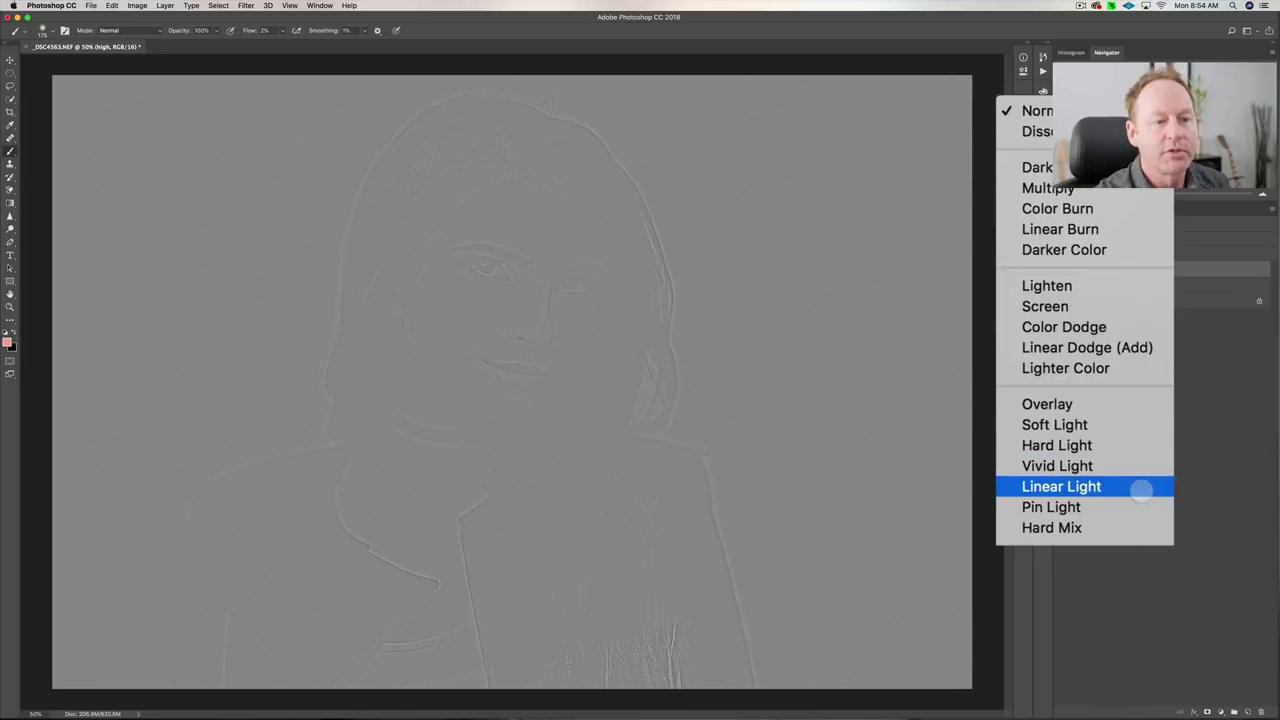
click(1141, 484)
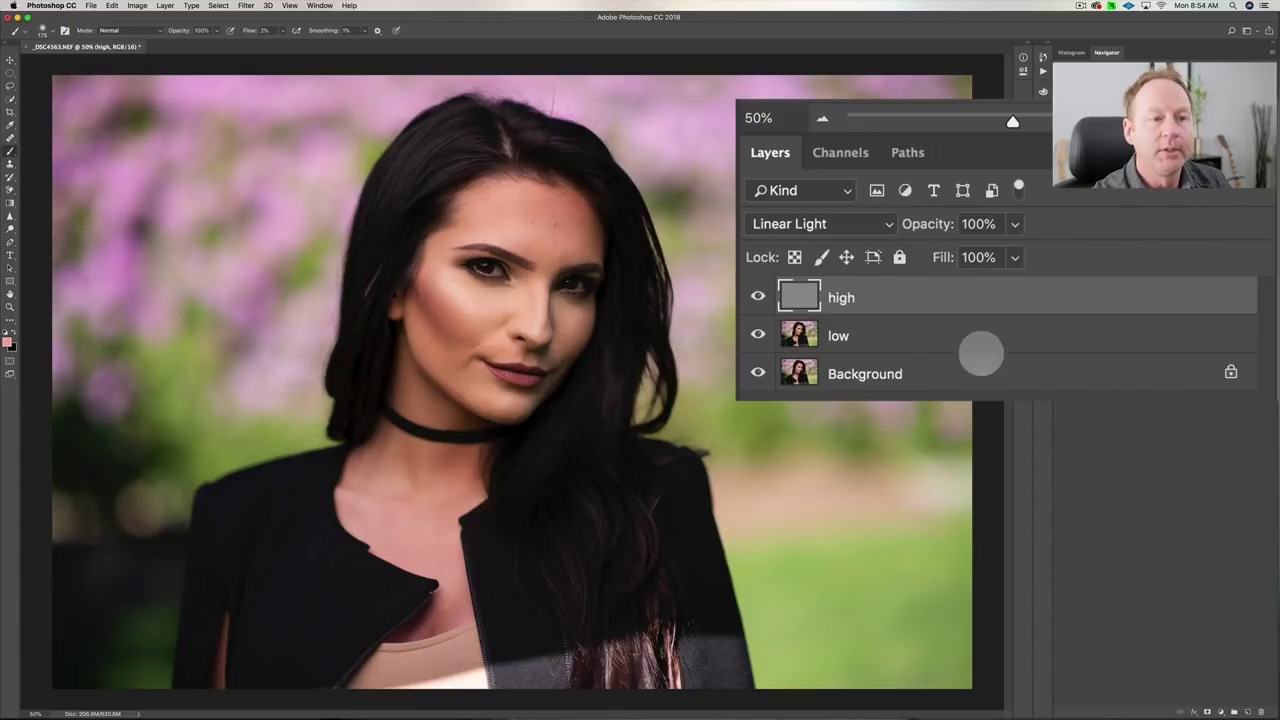
click(914, 330)
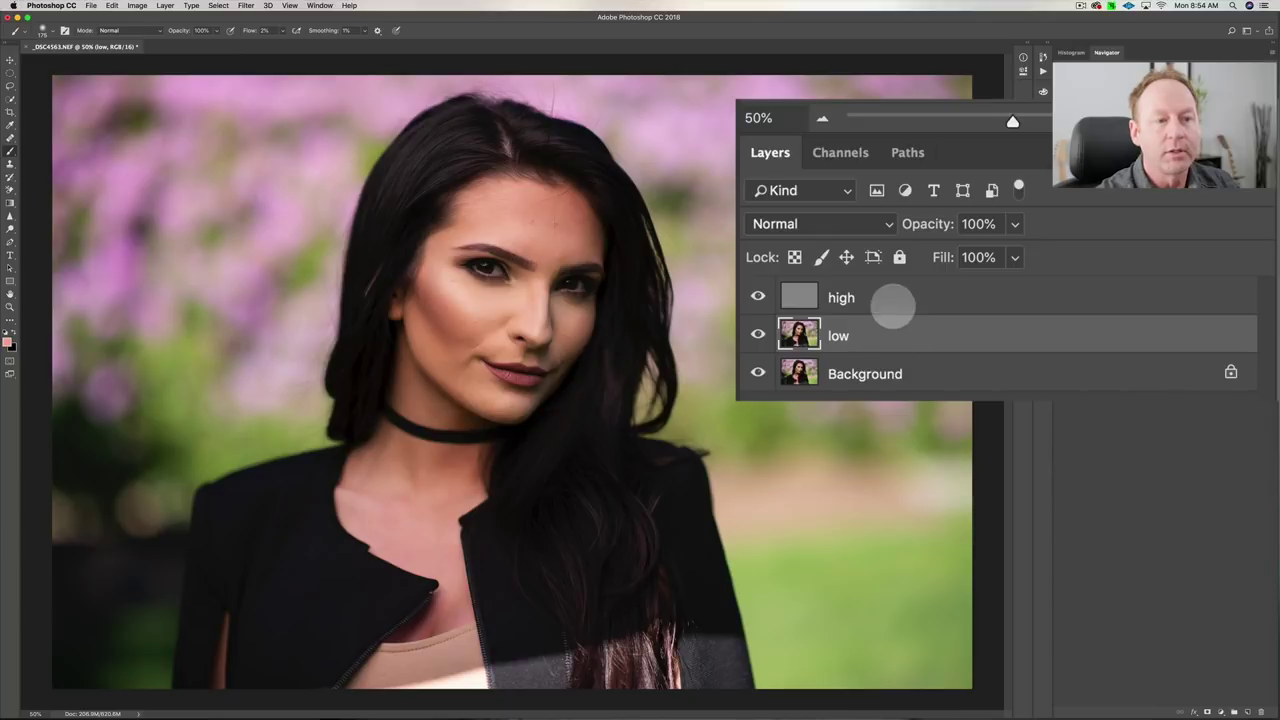
shift+click(894, 292)
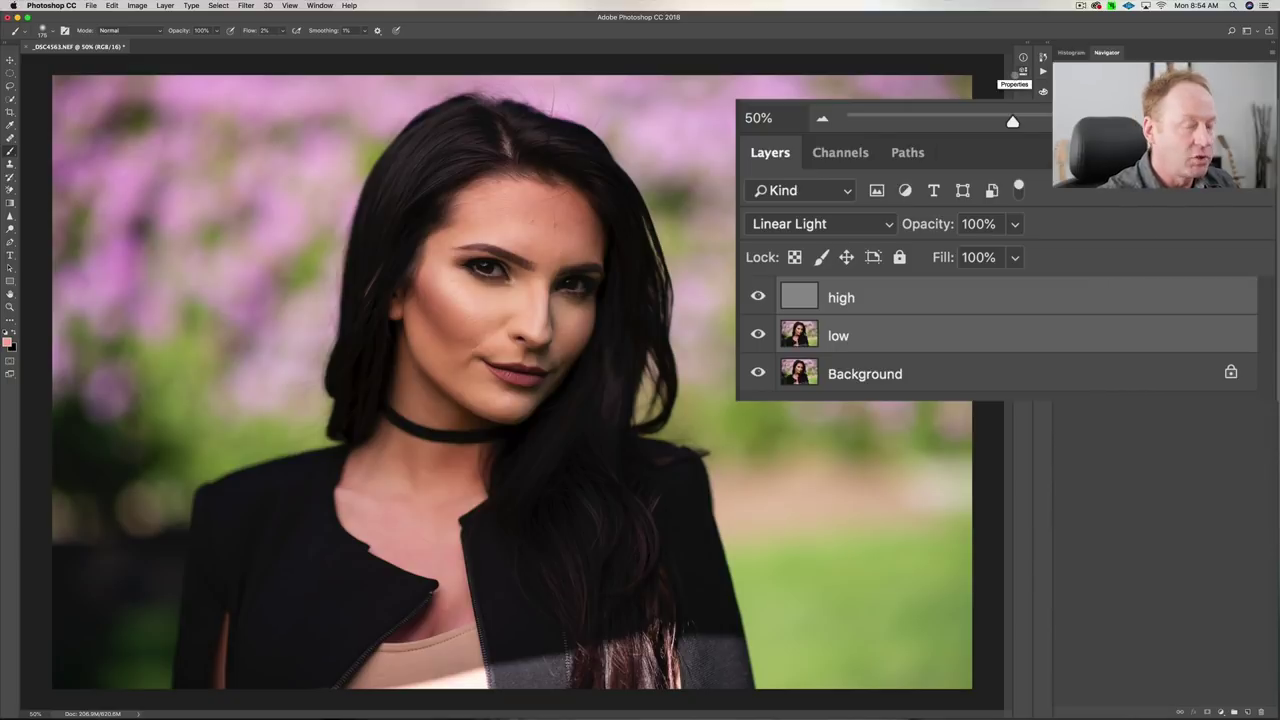
key(super+g)
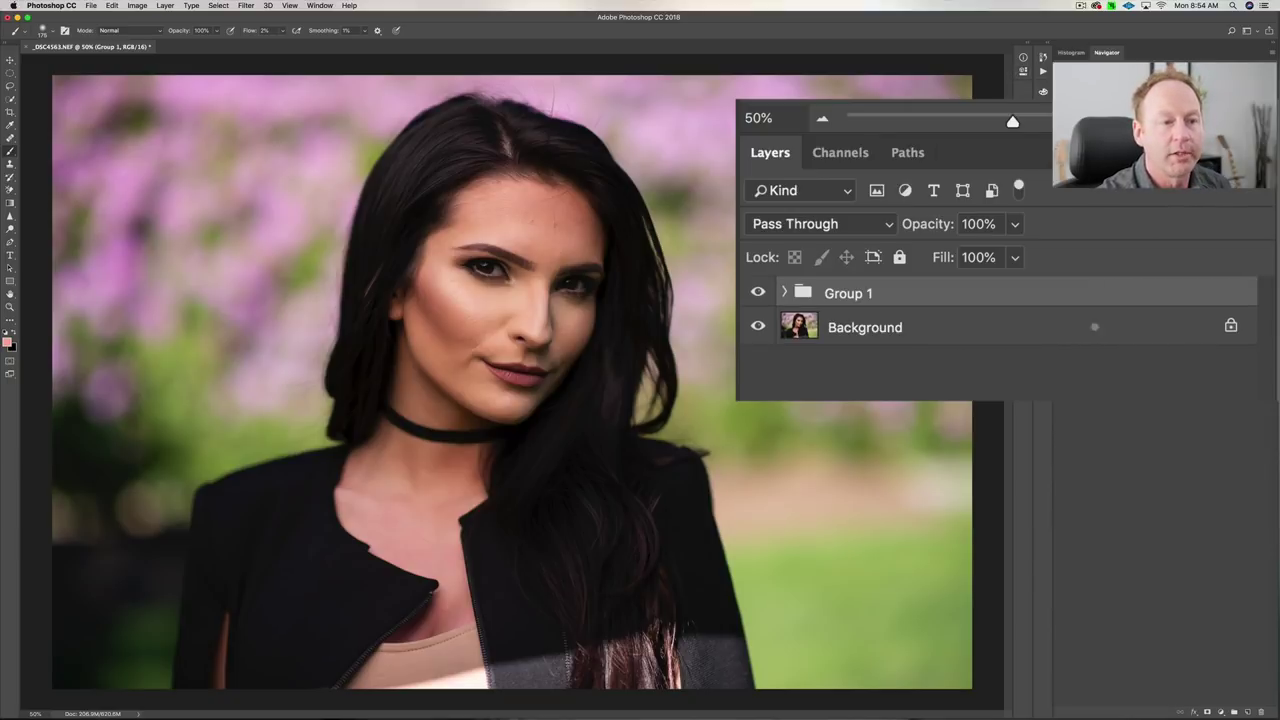
Step: Rename the layer group as fs and expand it to show the high and low layers
double_click(855, 292)
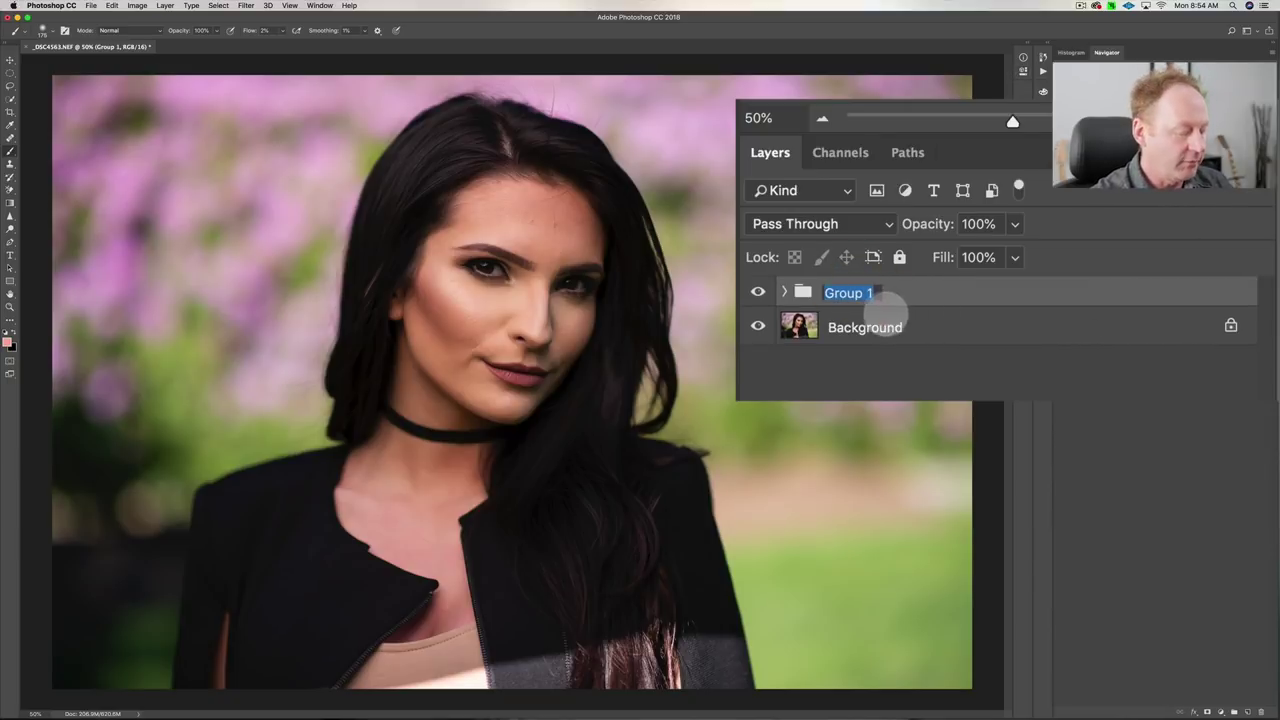
text(fs)
key(Return)
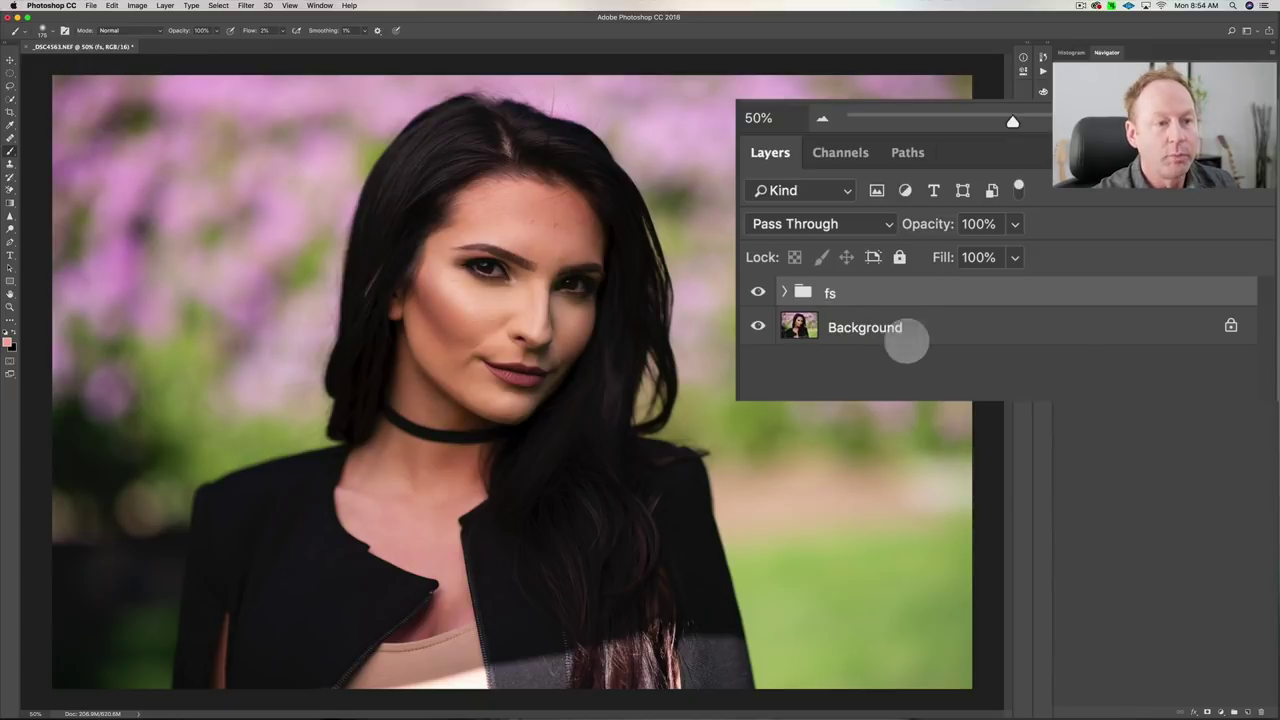
click(783, 291)
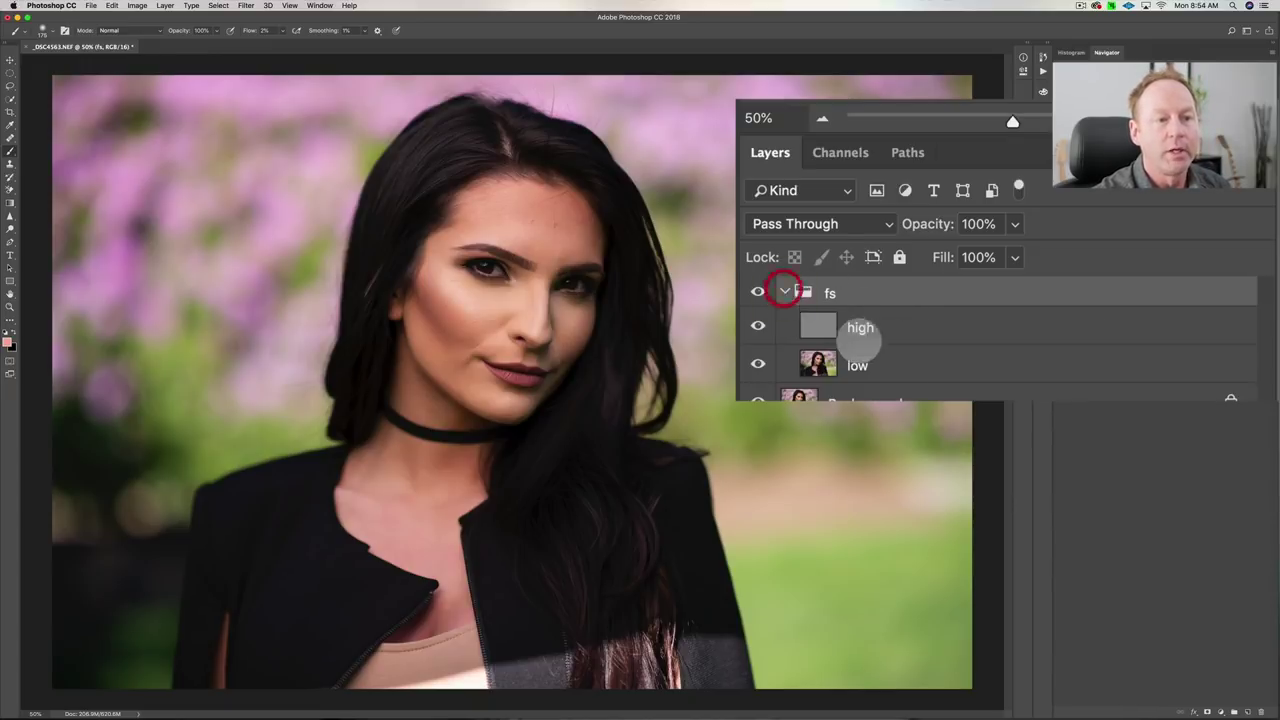
click(916, 366)
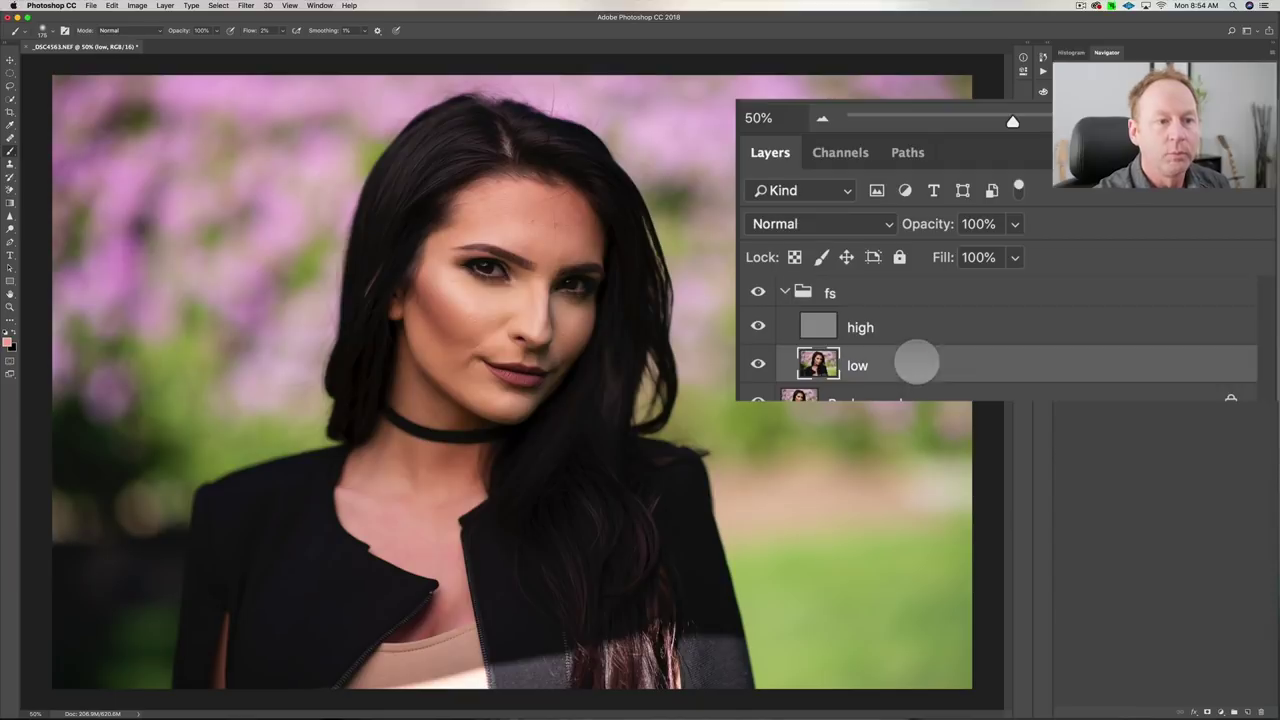
click(923, 328)
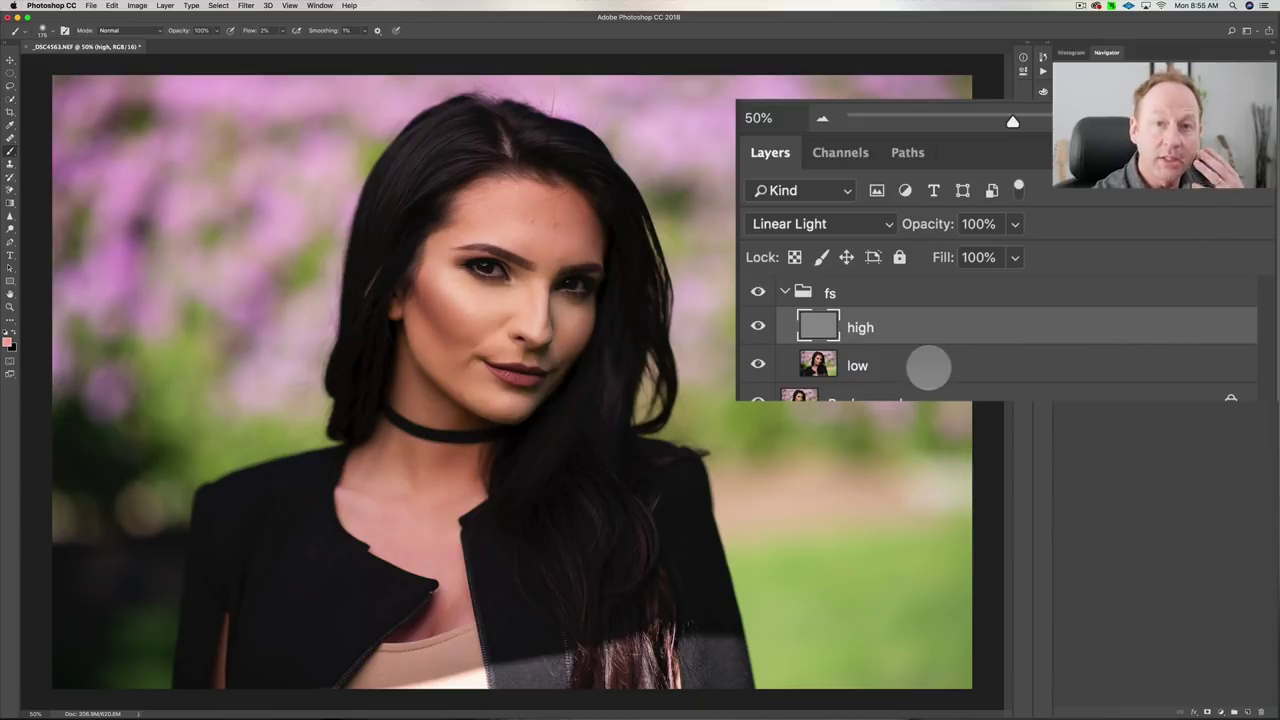
click(909, 360)
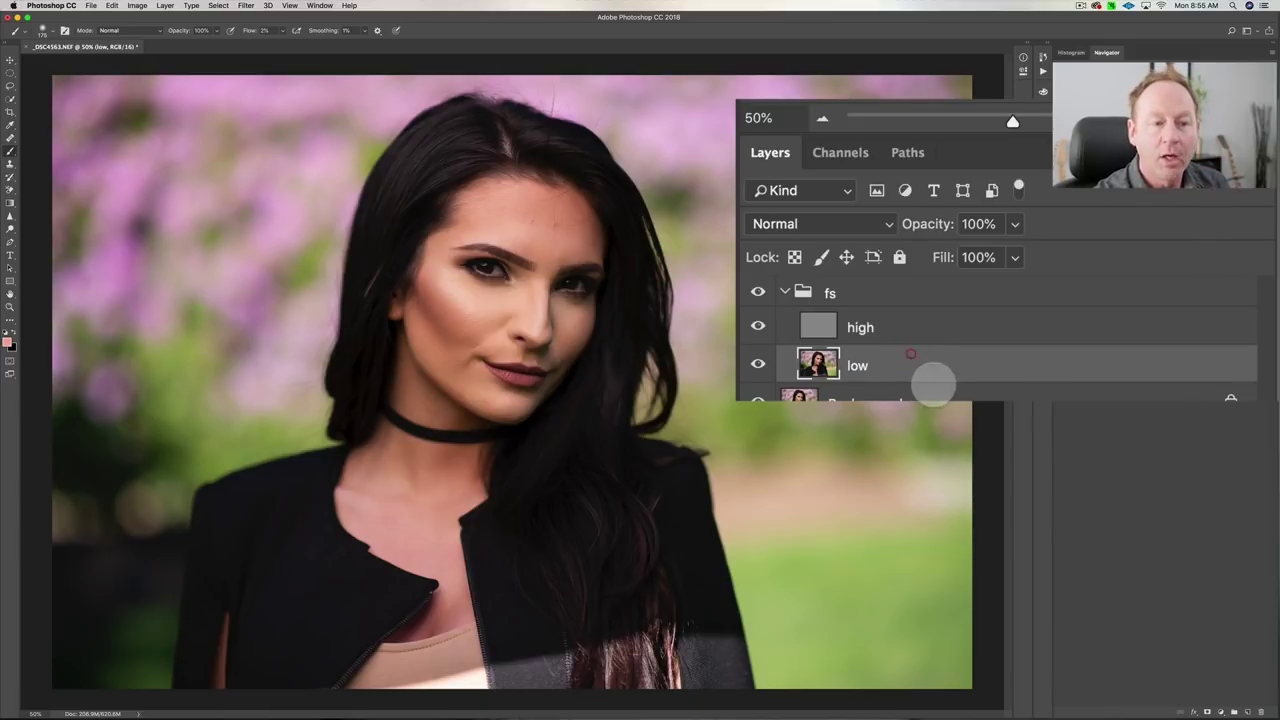
click(907, 327)
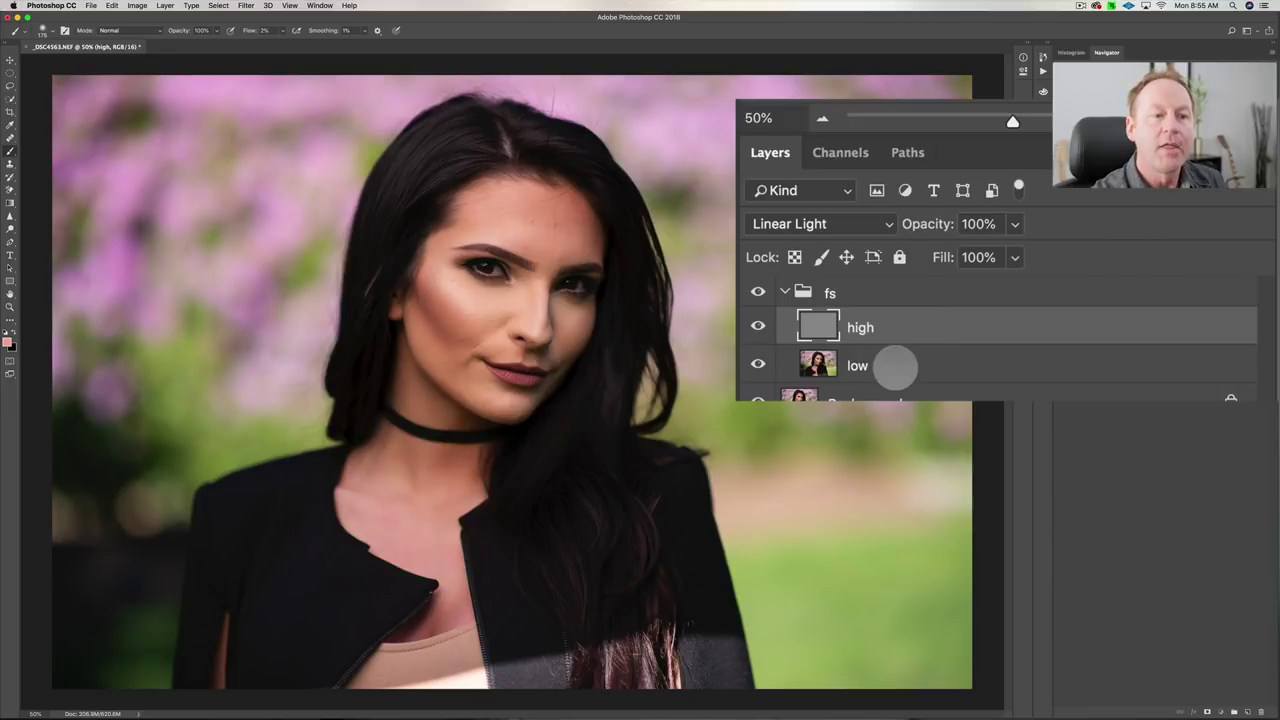
click(895, 366)
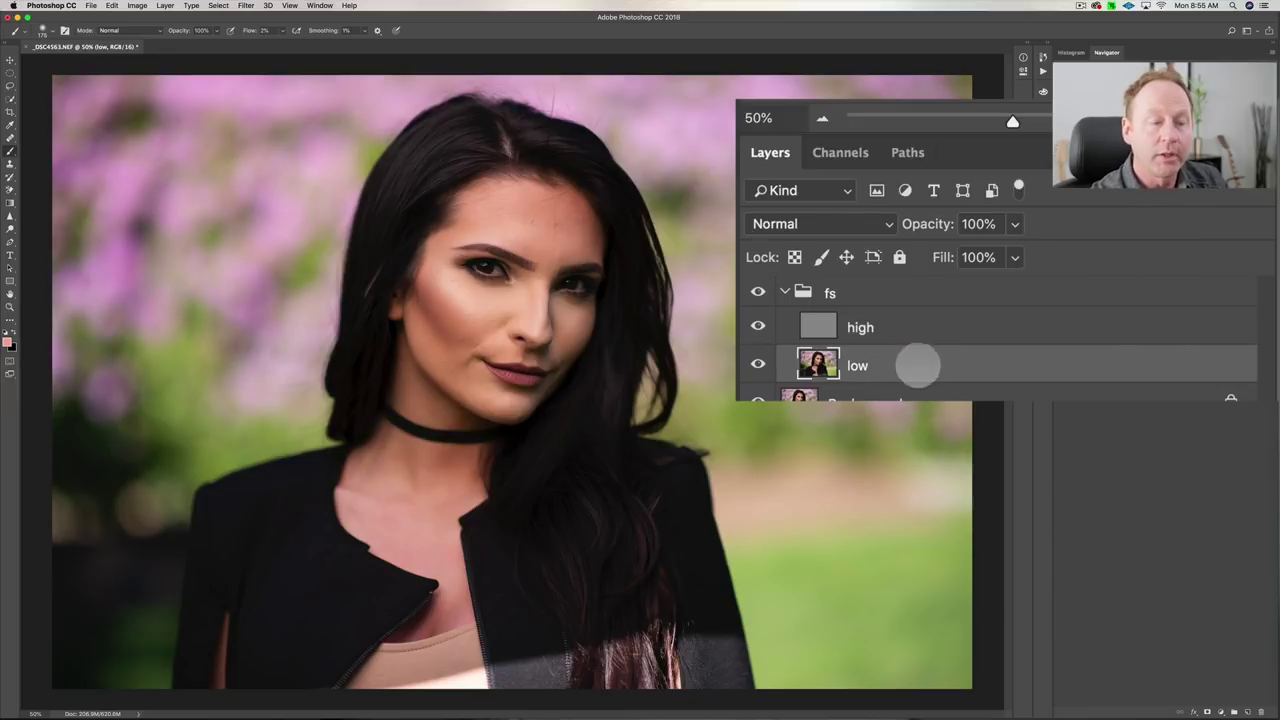
Step: Select the high layer and activate the Healing Brush for close-up work on the forehead at 300% zoom
click(905, 327)
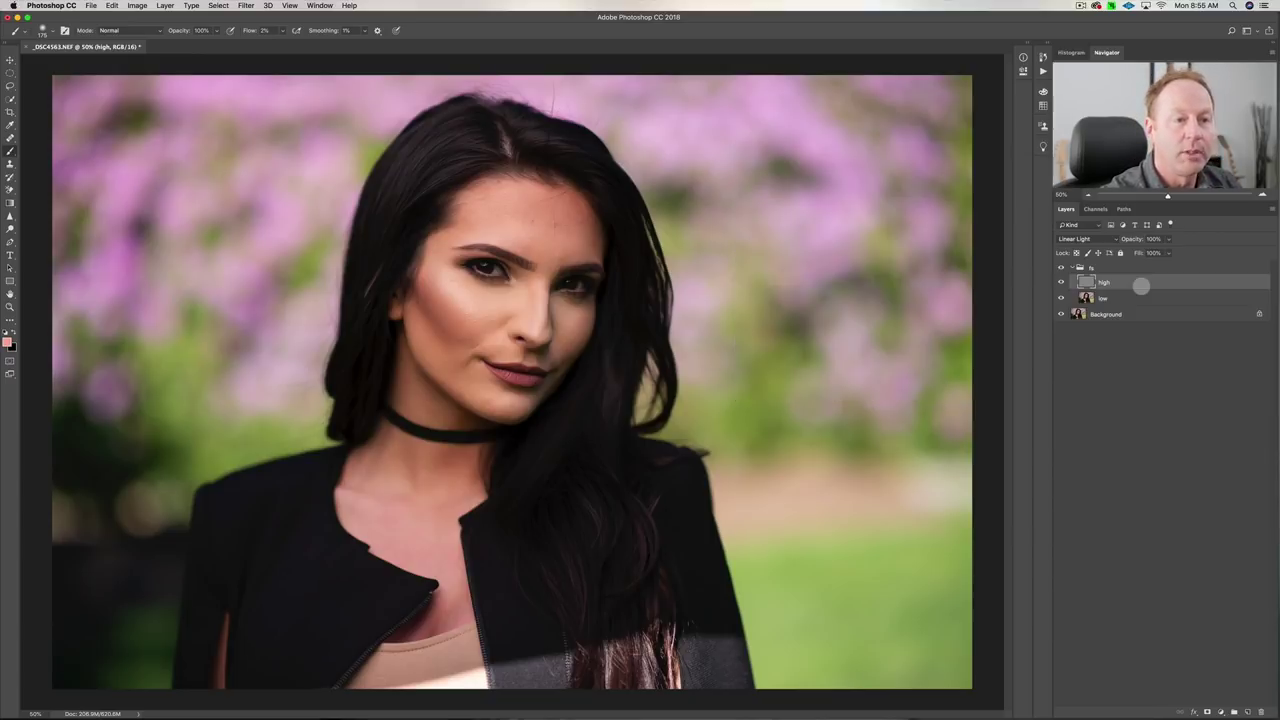
key(super+1)
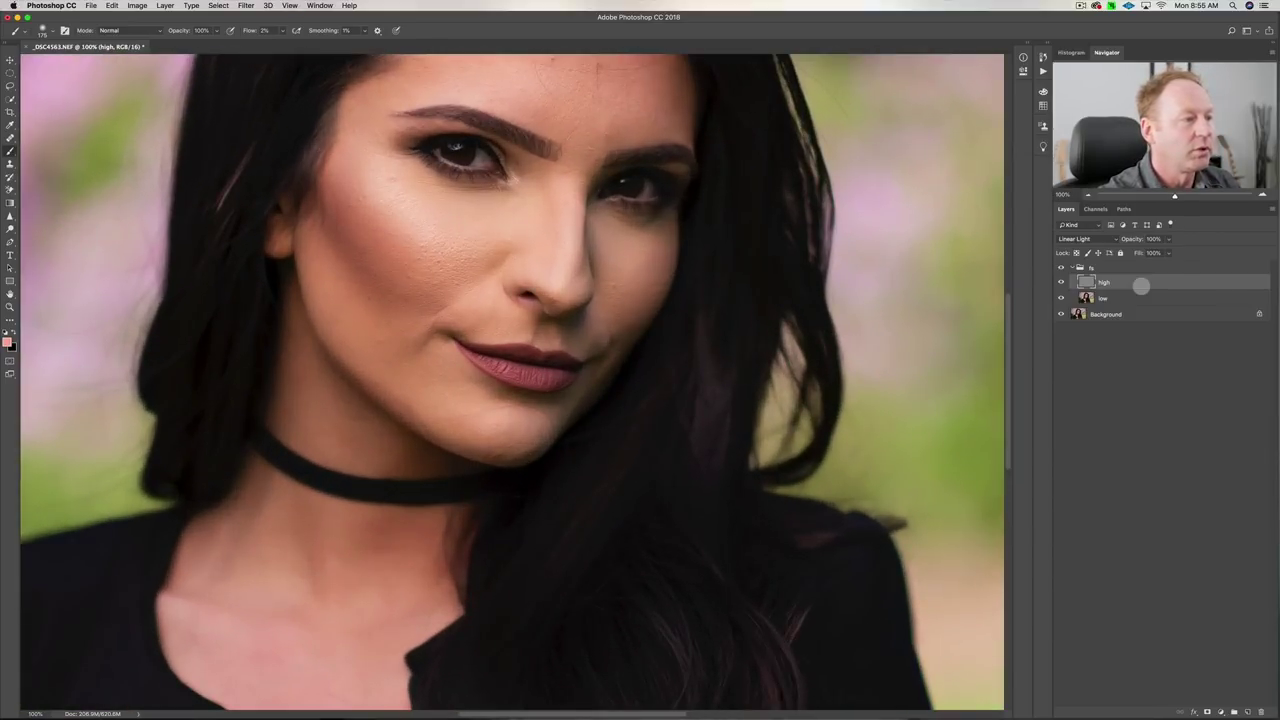
key(super+plus)
scroll(534, 277, up, 10)
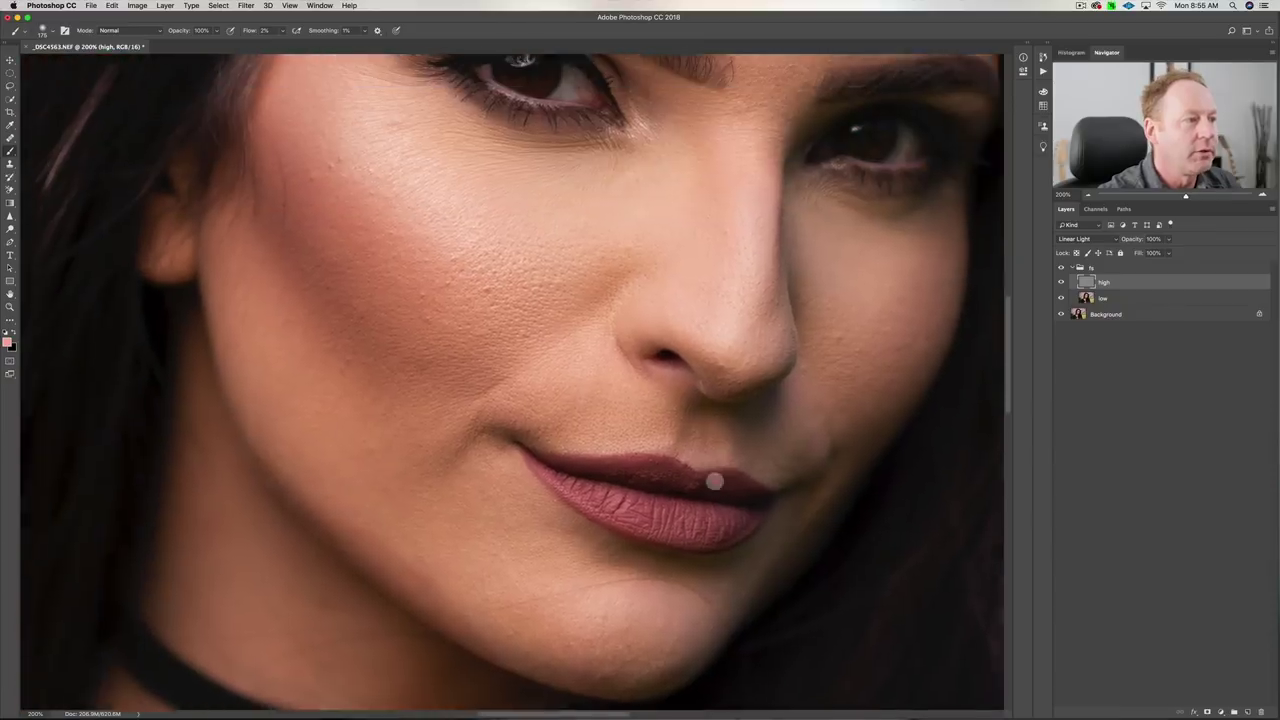
scroll(624, 513, up, 6)
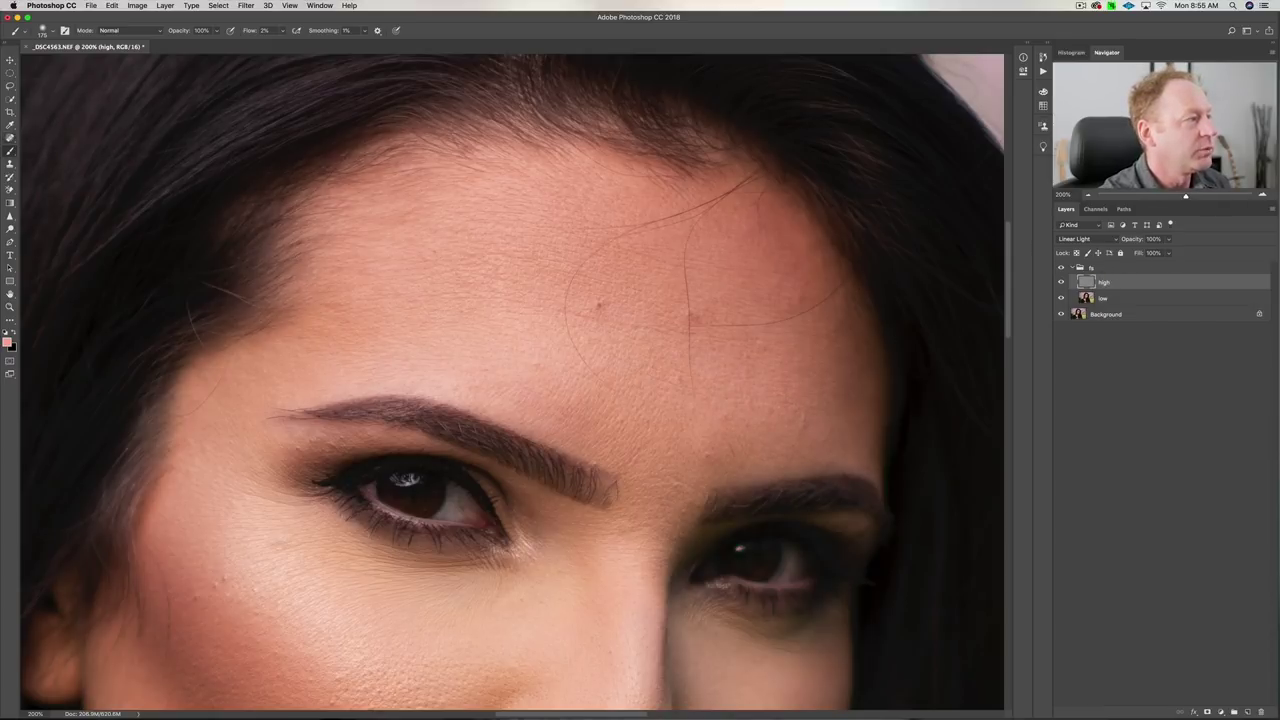
click(10, 137)
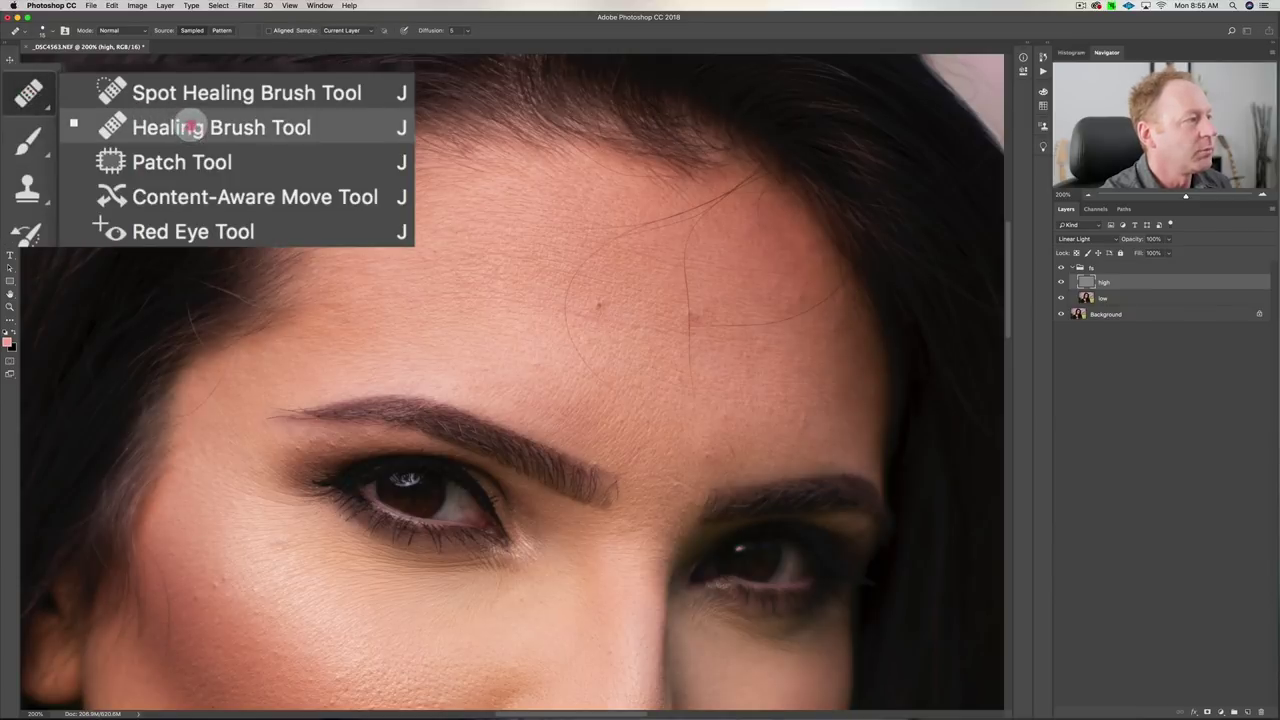
click(55, 147)
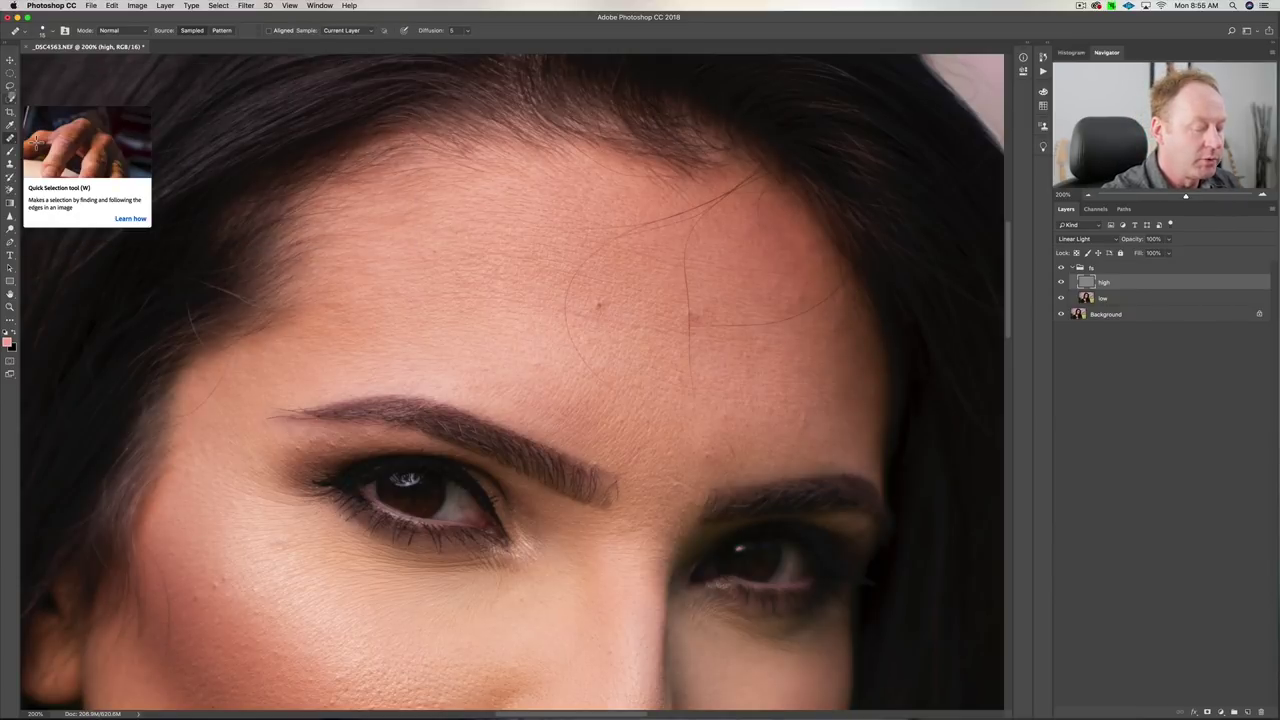
key(super+equal)
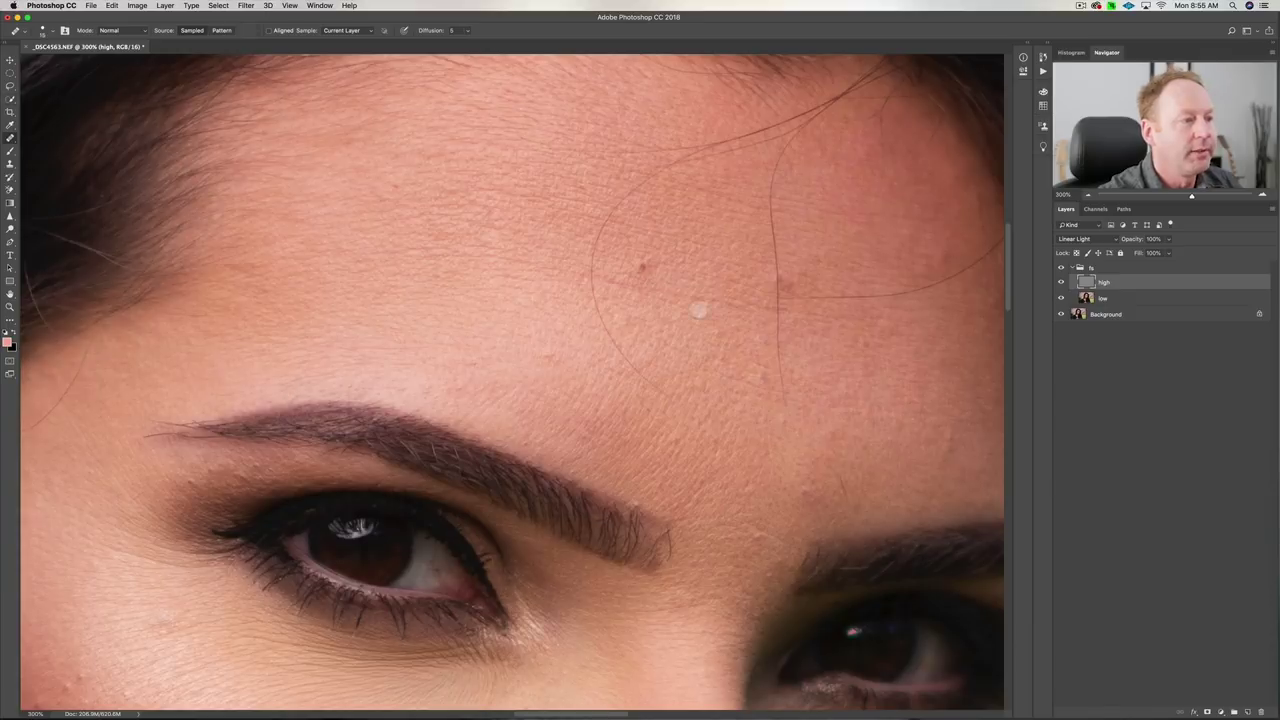
scroll(692, 288, up, 3)
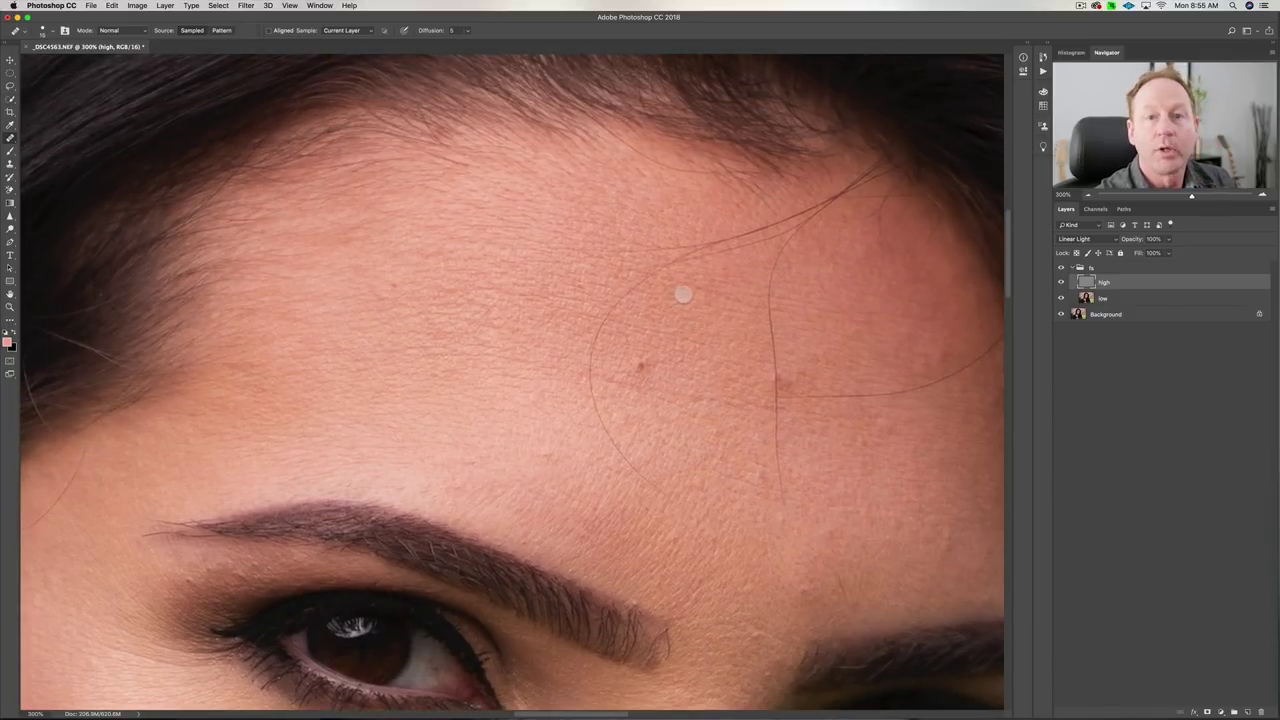
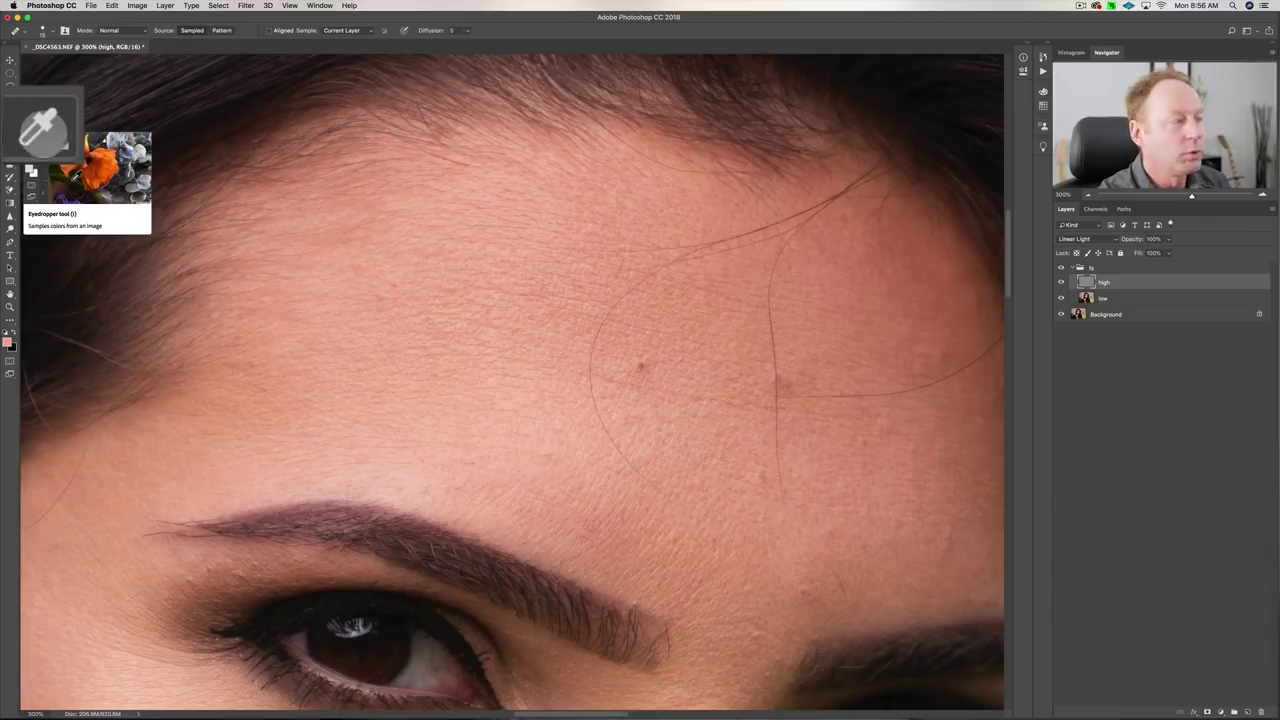
Step: Set the Eyedropper's sample size to 5 by 5 Average
click(10, 125)
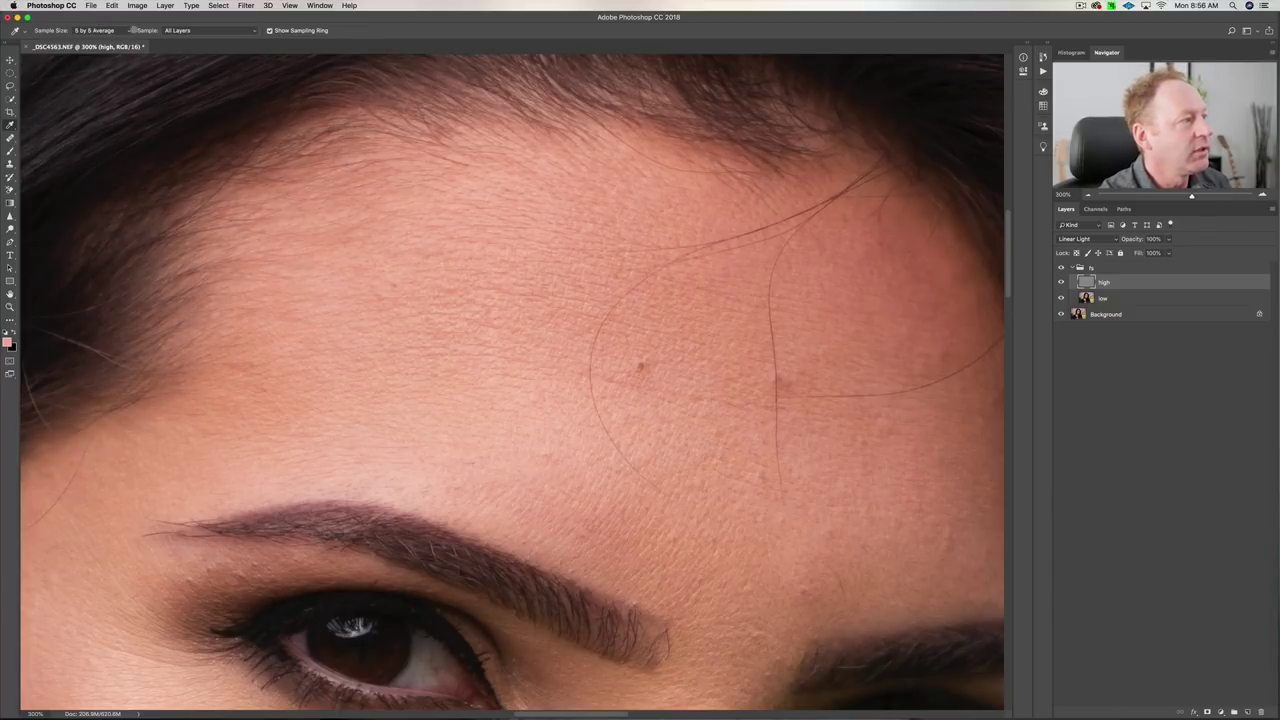
click(100, 30)
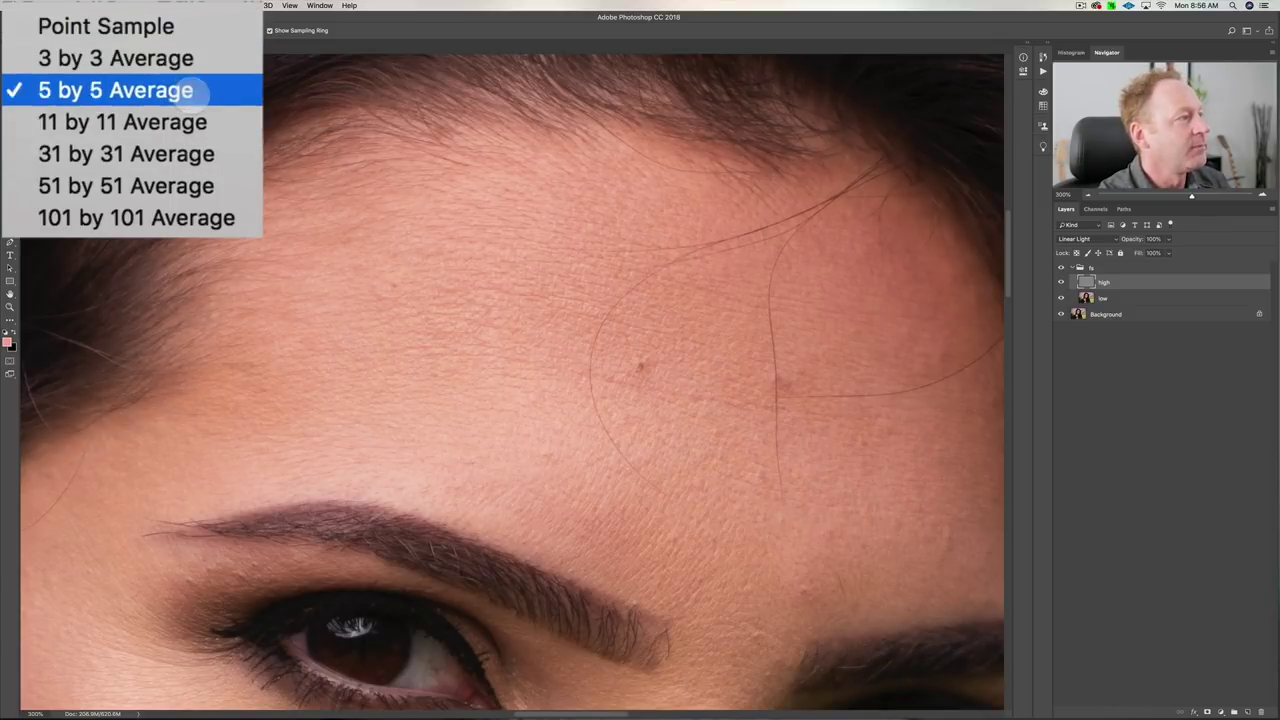
click(190, 88)
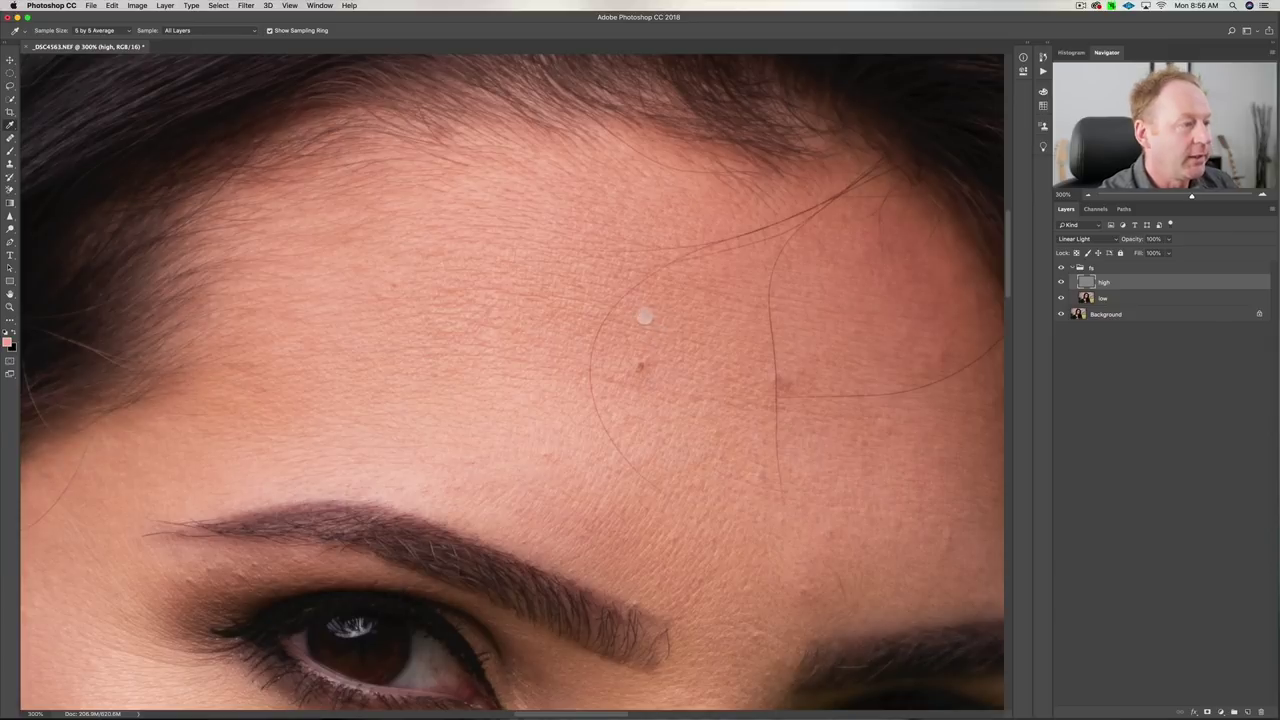
Step: Remove the curved stray hair and the small blemish beside it from the mid-forehead with the Healing Brush, sampling clean skin nearby
click(10, 137)
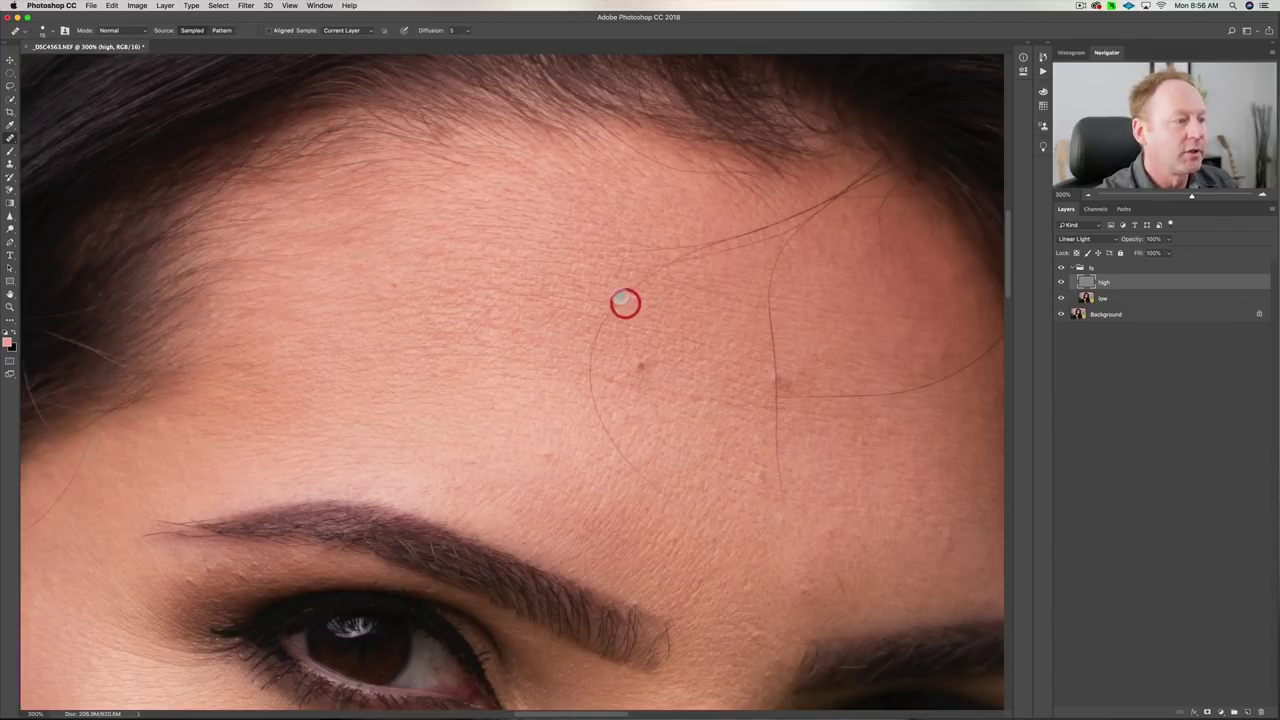
alt+click(620, 297)
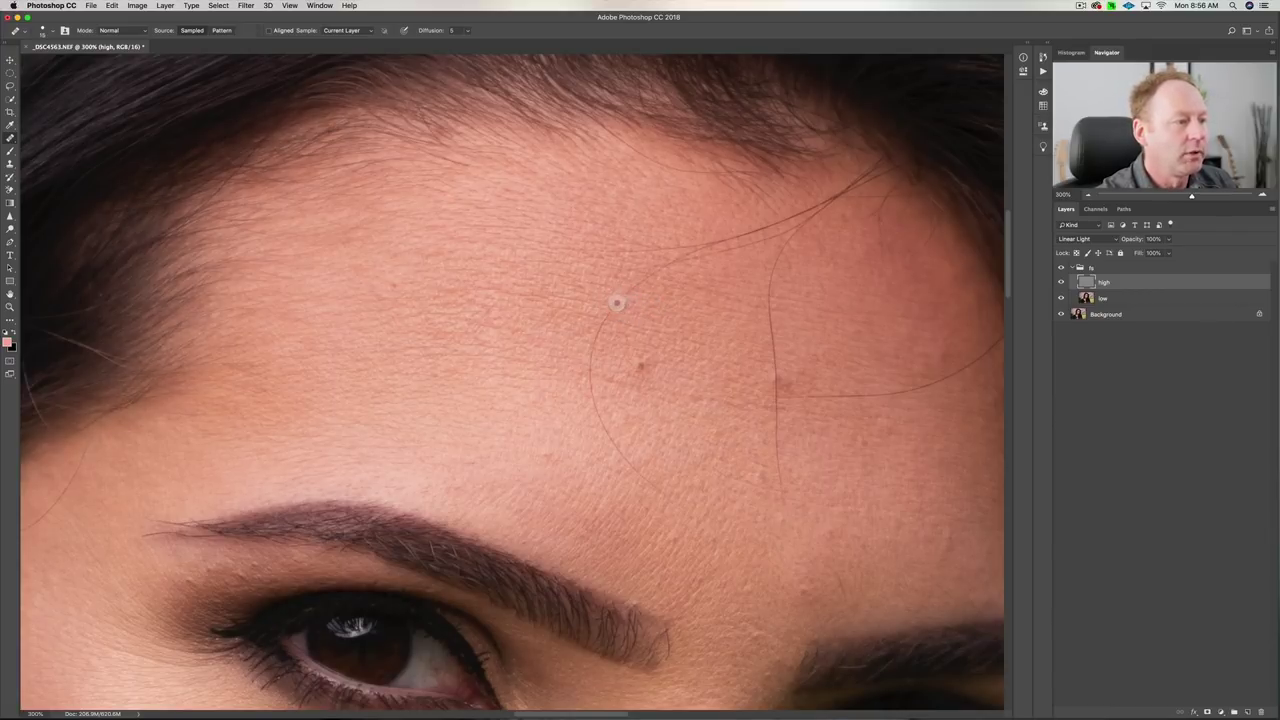
click(607, 324)
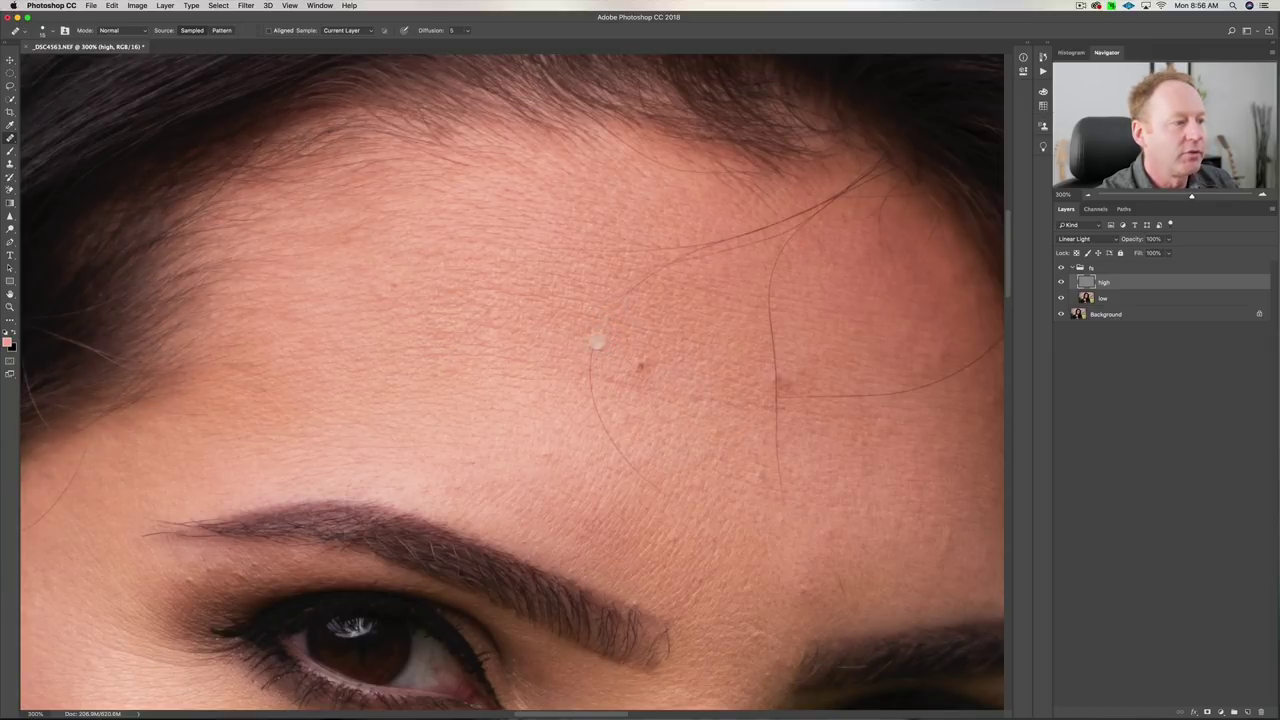
click(600, 357)
click(591, 354)
click(594, 386)
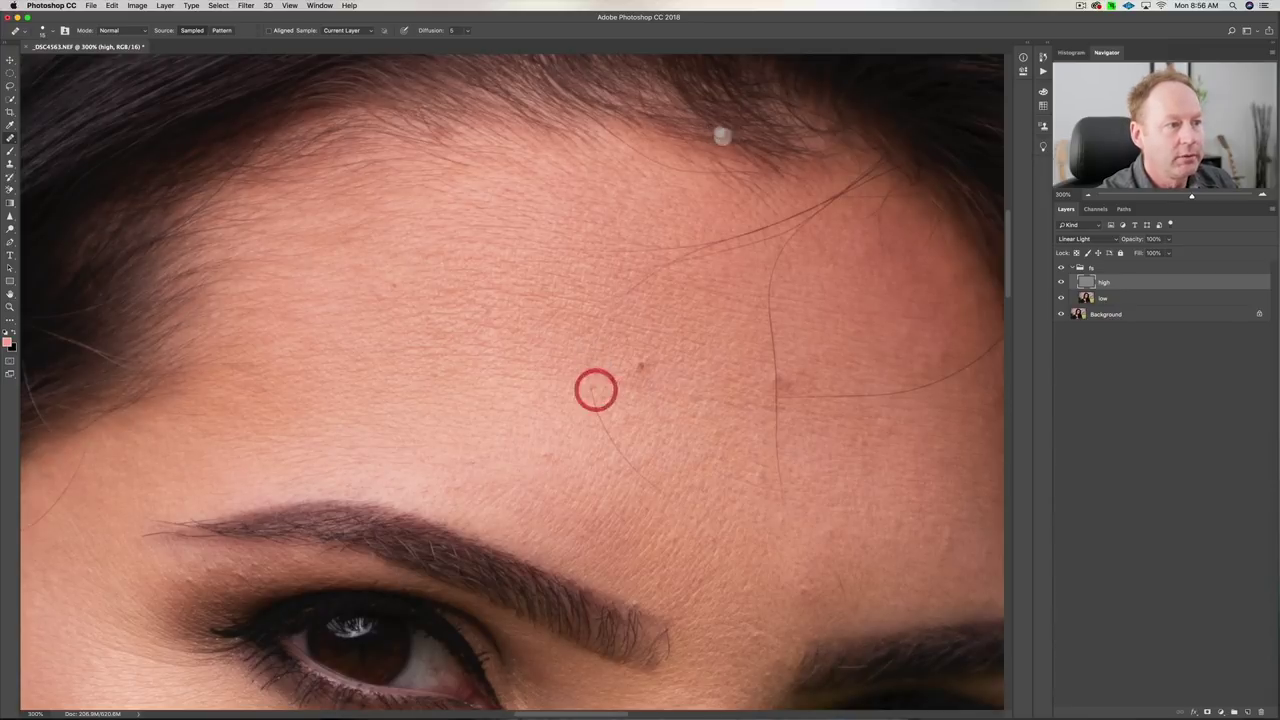
click(601, 399)
click(600, 402)
click(600, 399)
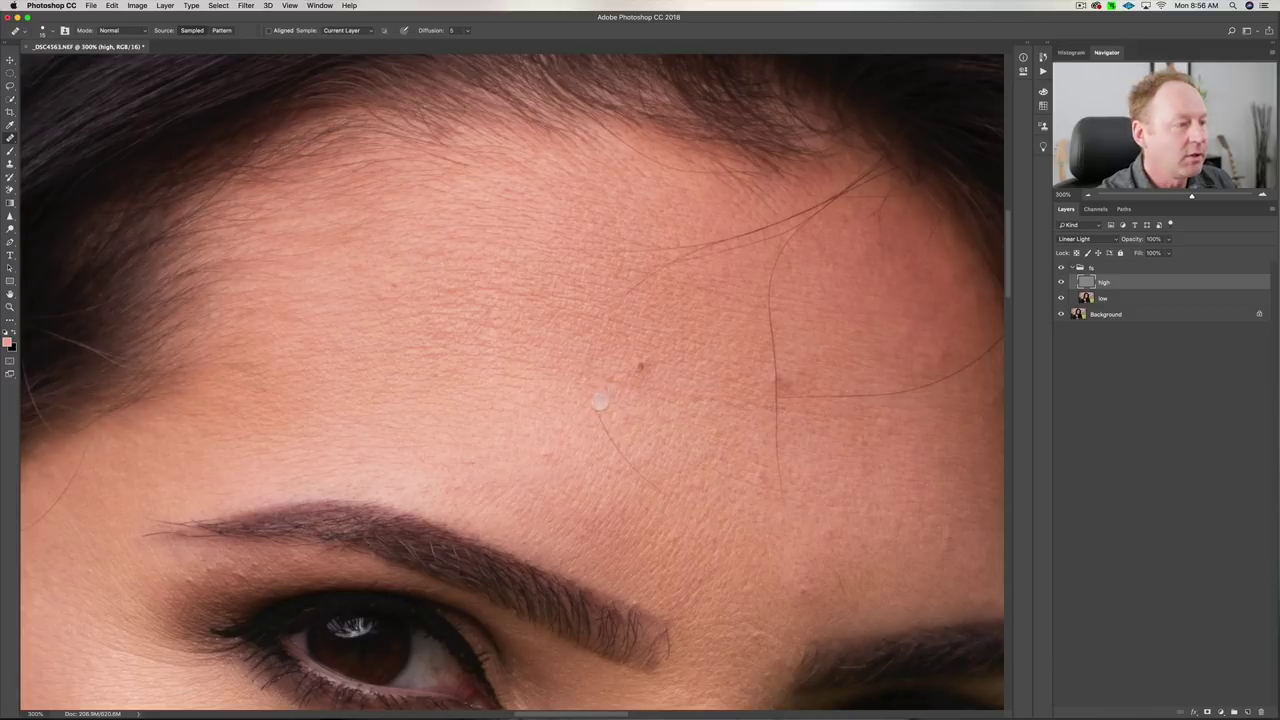
click(600, 411)
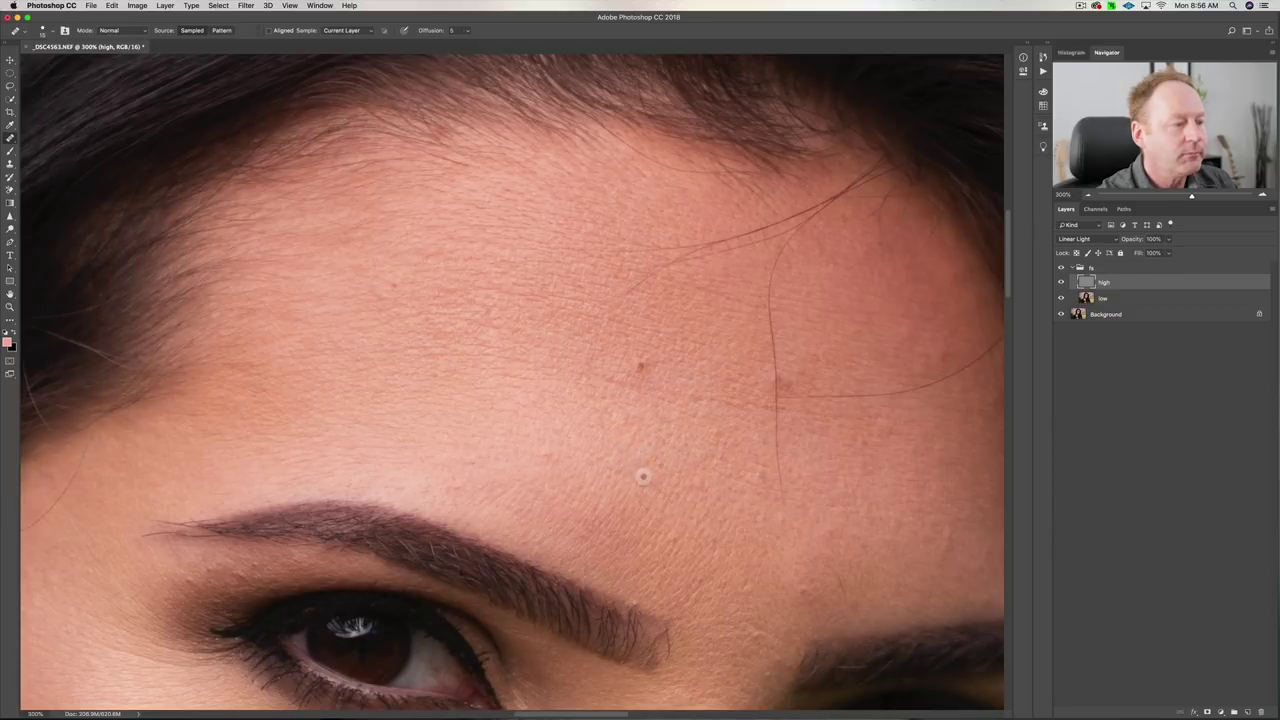
click(642, 366)
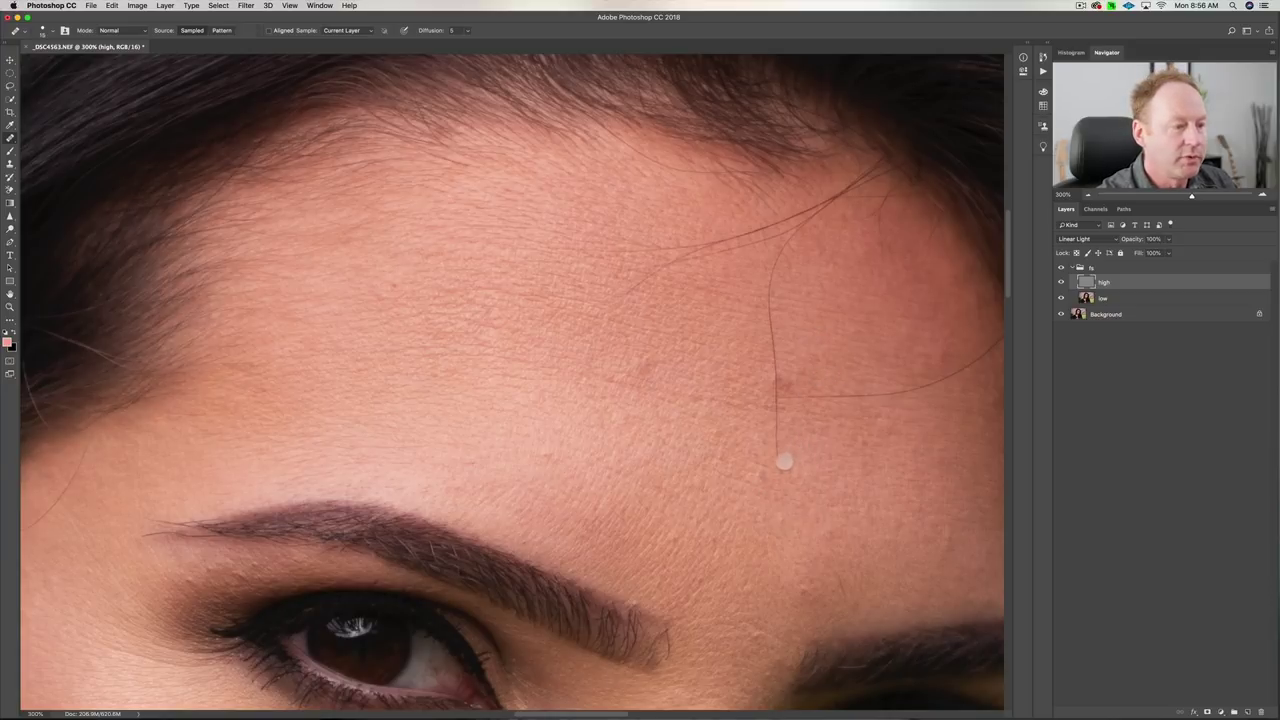
Step: Heal away the long vertical stray hair on the forehead, including where it crosses the second blemish
mouse_move(775, 446)
mouse_down()
mouse_move(793, 422)
mouse_move(761, 412)
mouse_move(773, 321)
mouse_move(787, 324)
mouse_move(771, 322)
mouse_move(773, 308)
mouse_move(790, 303)
mouse_move(770, 308)
mouse_move(775, 287)
mouse_move(787, 293)
mouse_move(789, 273)
mouse_up()
click(775, 348)
click(777, 254)
click(802, 230)
click(800, 223)
click(777, 384)
click(795, 381)
click(783, 398)
click(787, 407)
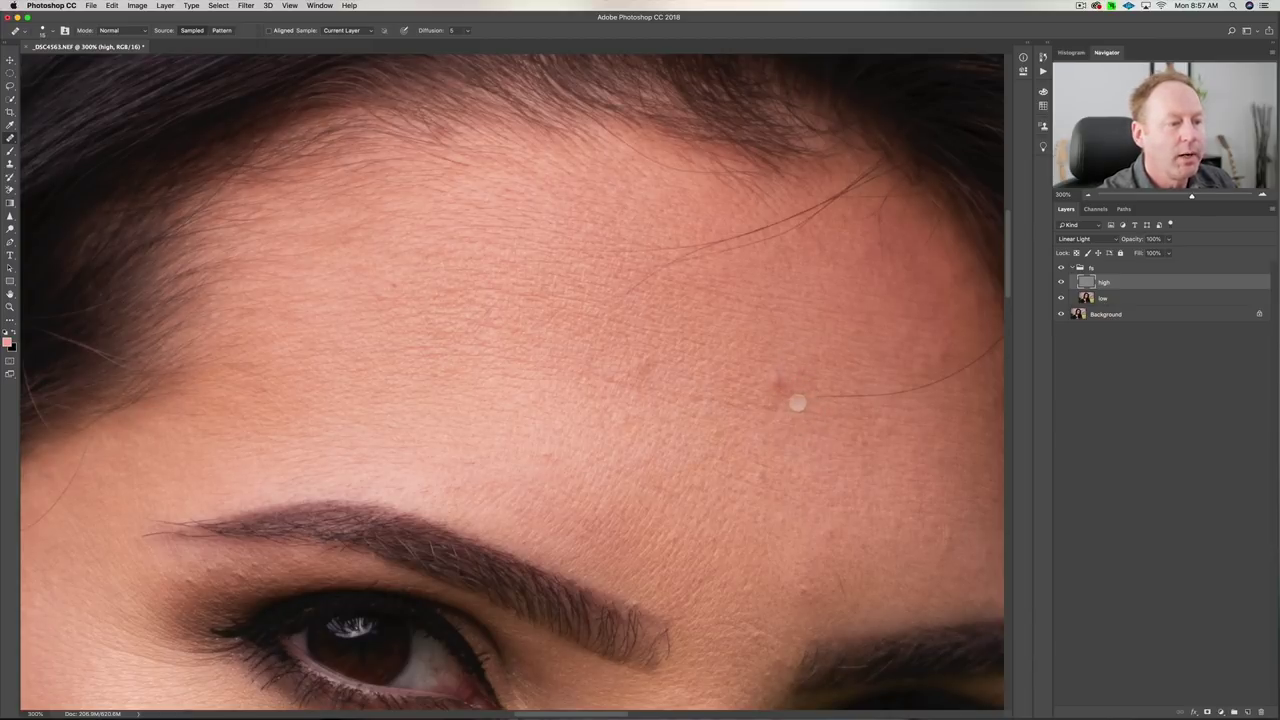
Step: Heal the thin horizontal hair running toward the side hairline and the remaining dark spot on the forehead
click(845, 390)
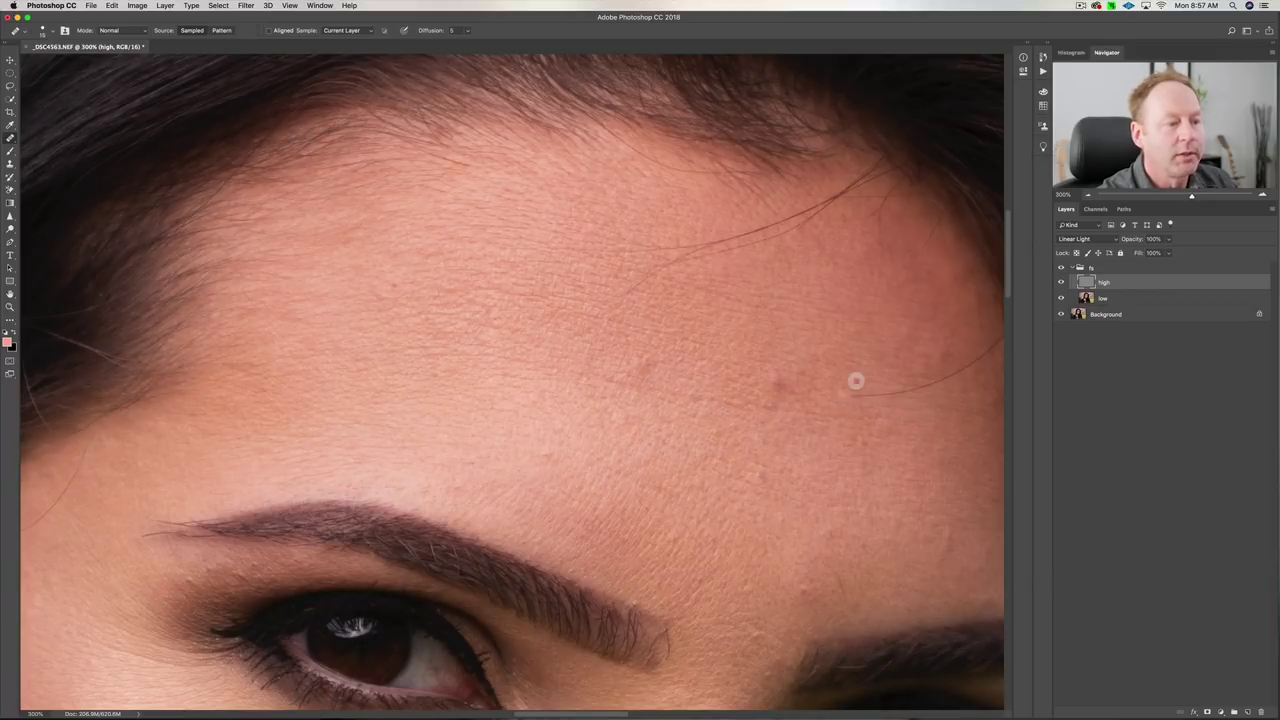
mouse_move(858, 395)
mouse_down()
mouse_move(897, 402)
mouse_move(909, 389)
mouse_move(914, 400)
mouse_move(934, 391)
mouse_move(920, 383)
mouse_move(935, 390)
mouse_move(971, 360)
mouse_up()
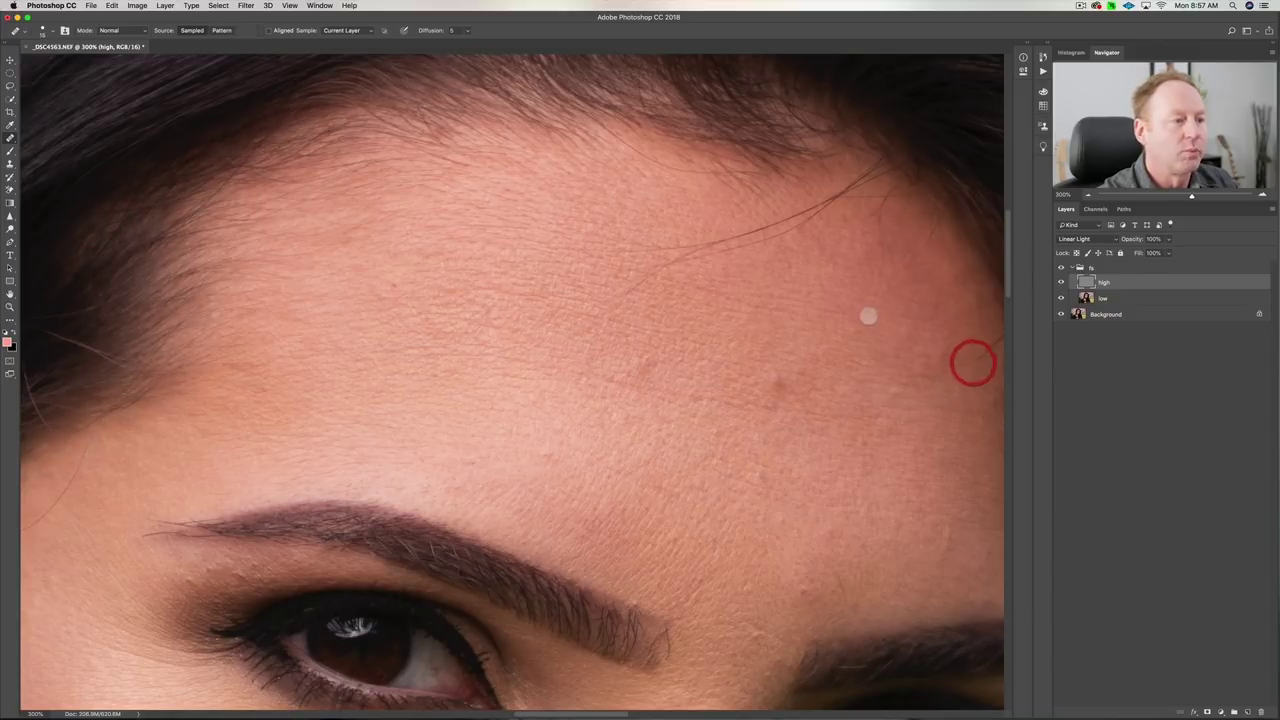
scroll(760, 370, up, 3)
scroll(760, 370, right, 3)
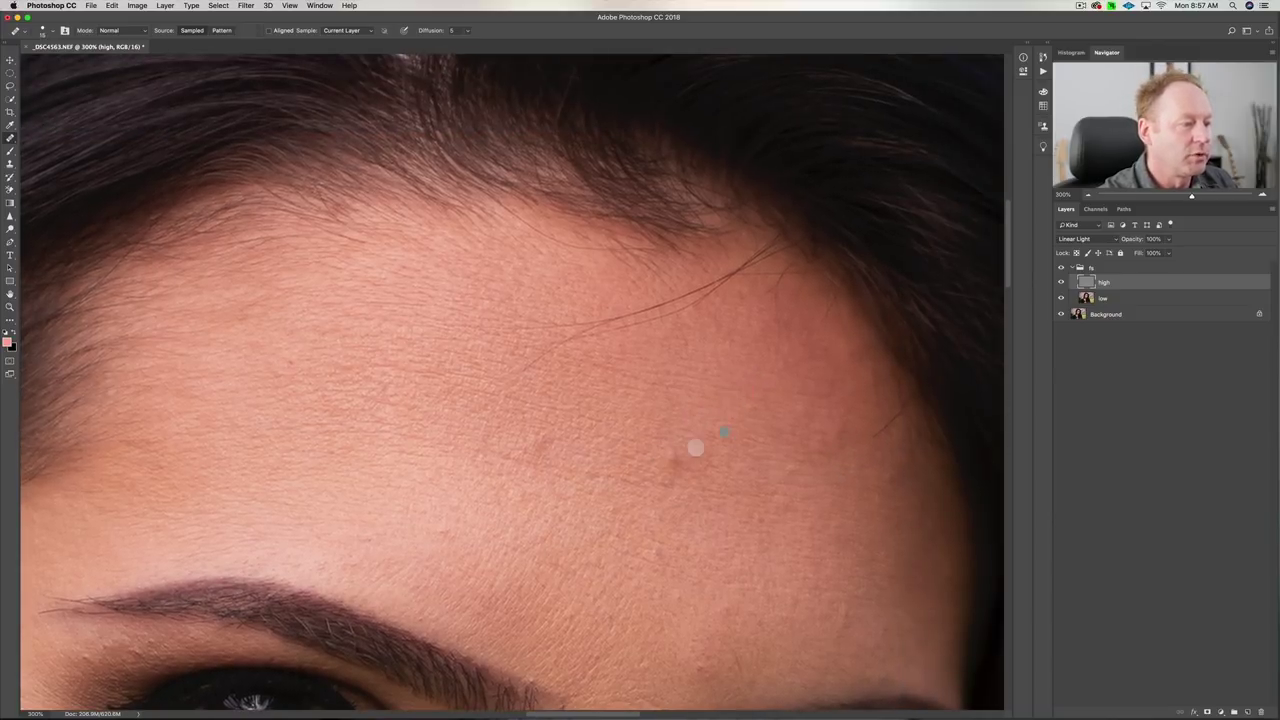
mouse_move(691, 452)
mouse_down()
mouse_move(669, 443)
mouse_move(690, 440)
mouse_move(689, 463)
mouse_move(674, 463)
mouse_move(697, 482)
mouse_move(694, 469)
mouse_up()
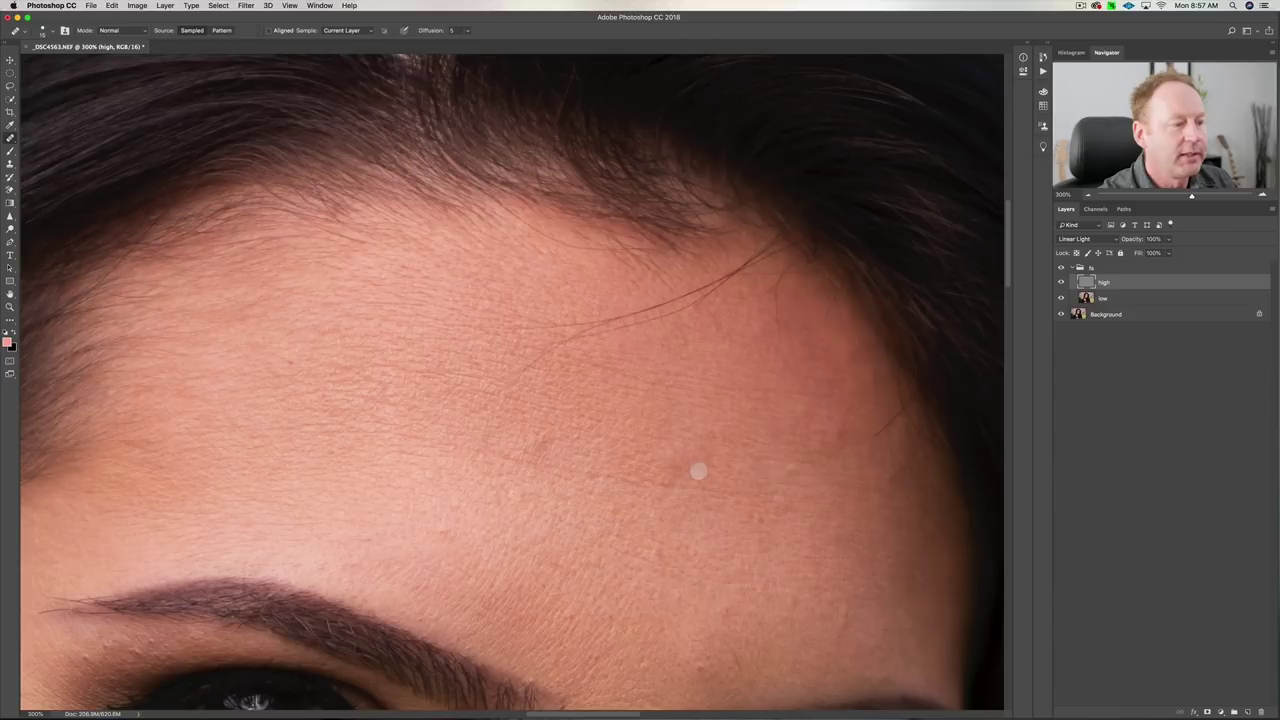
Step: Heal away the long stray hairs crossing the upper forehead toward the hairline, sampling clean skin texture nearby
click(652, 320)
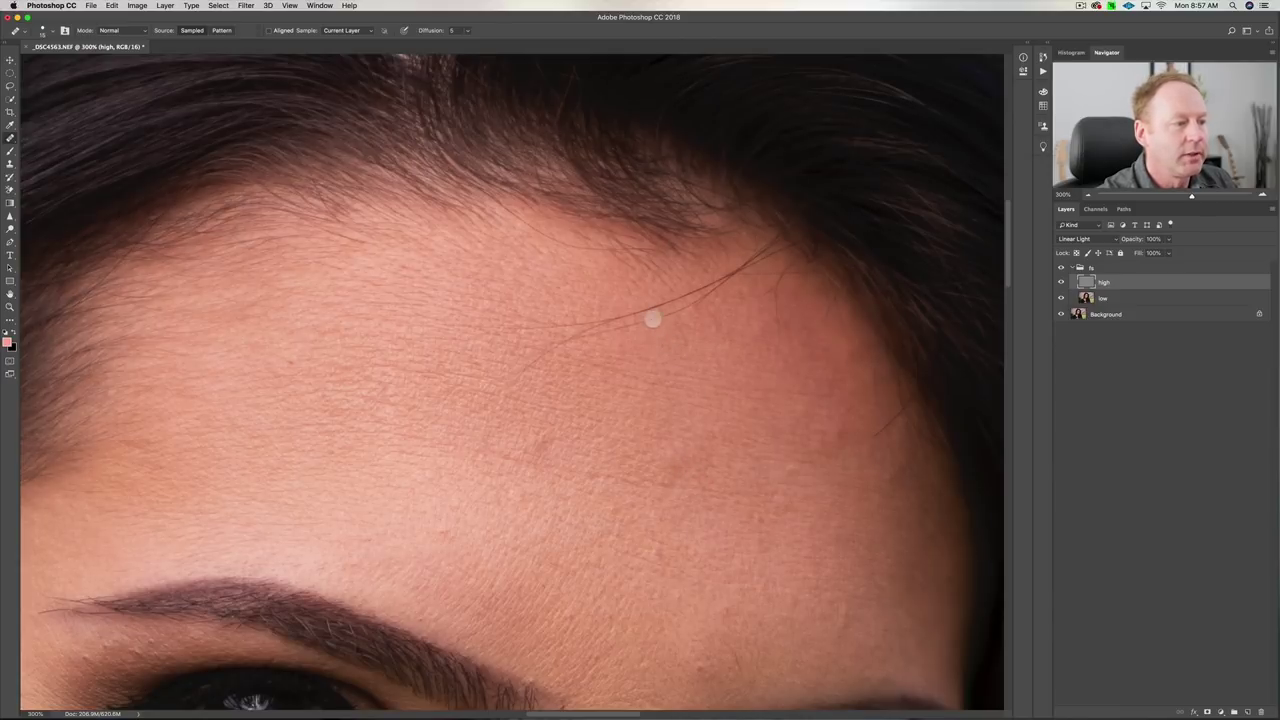
drag(620, 326, 577, 340)
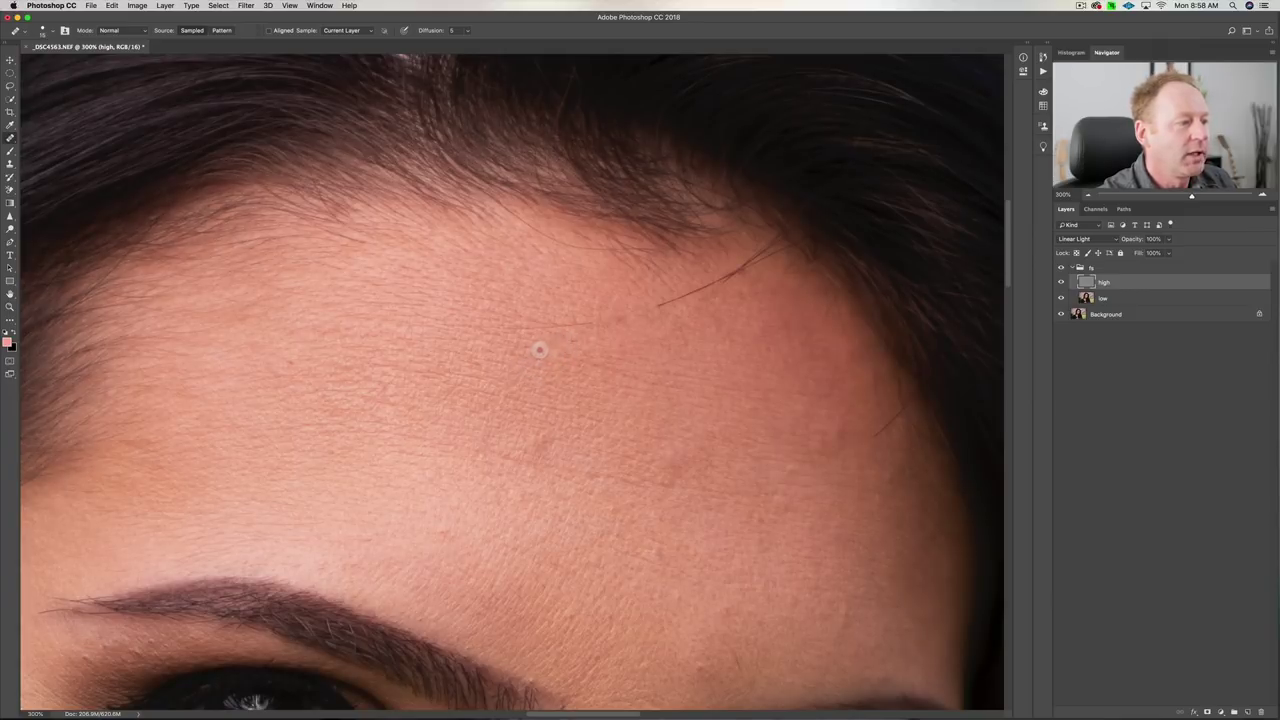
click(585, 323)
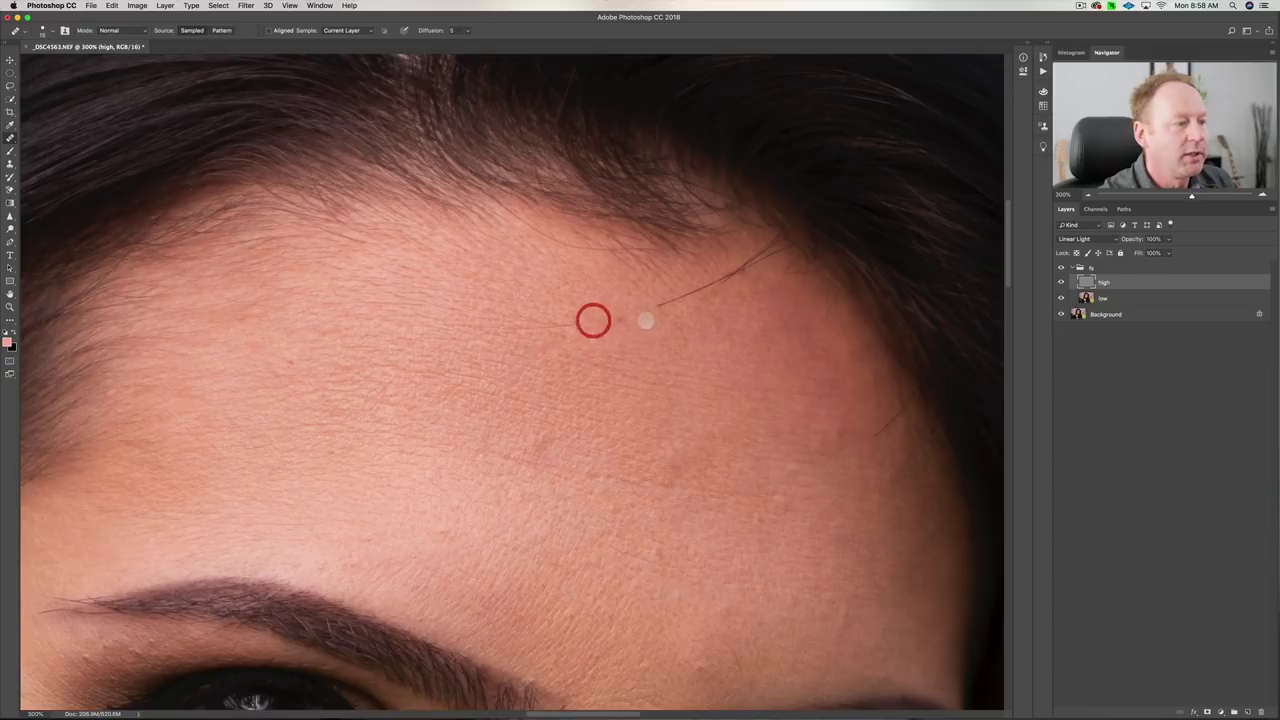
drag(677, 295, 730, 269)
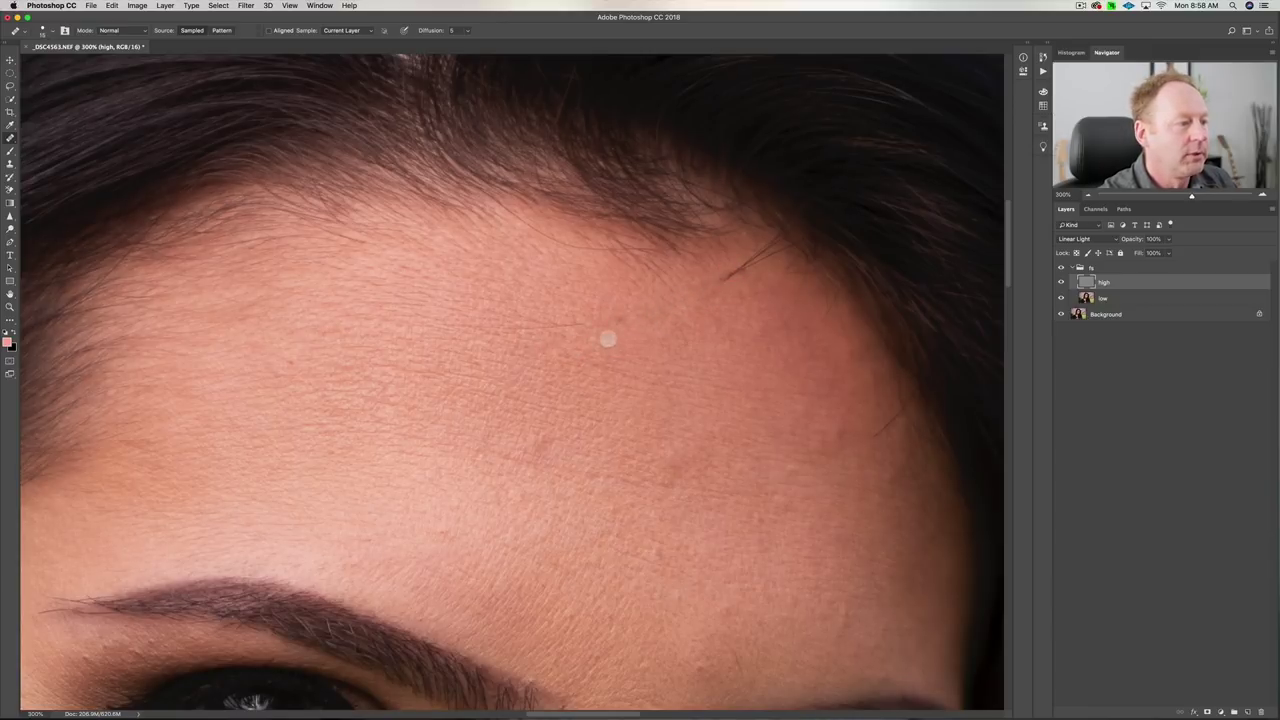
alt+click(546, 326)
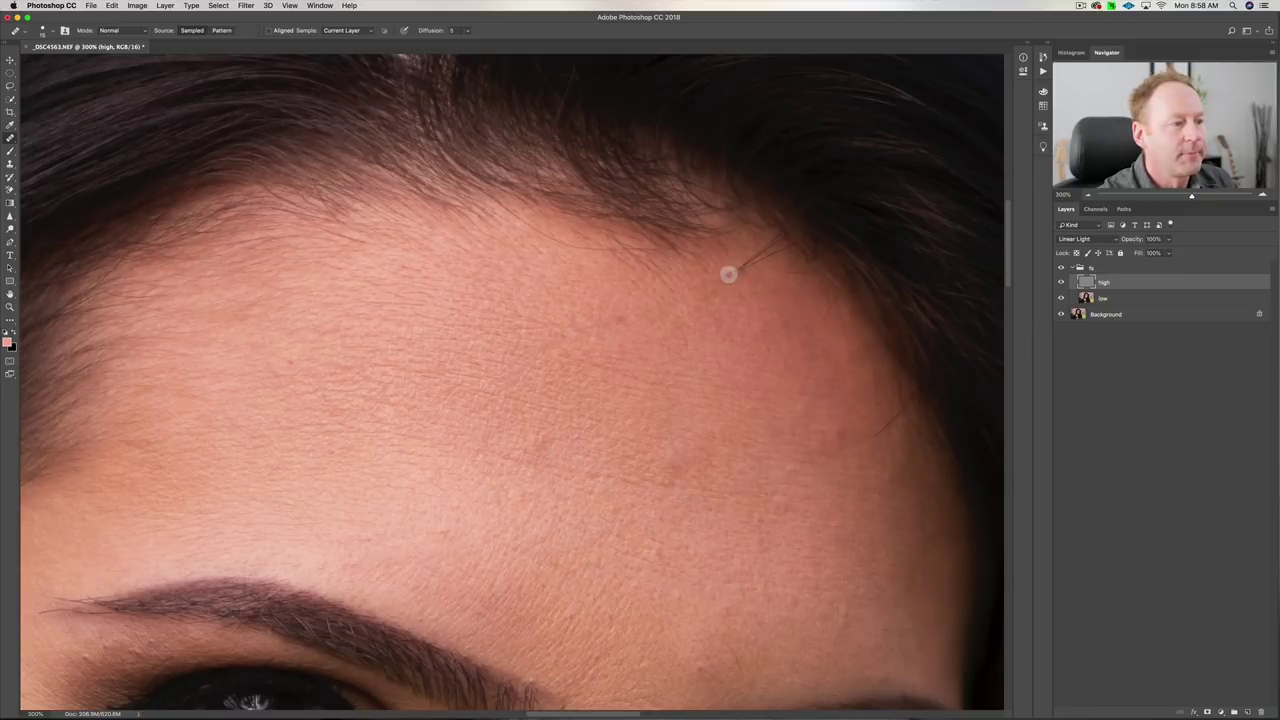
click(734, 283)
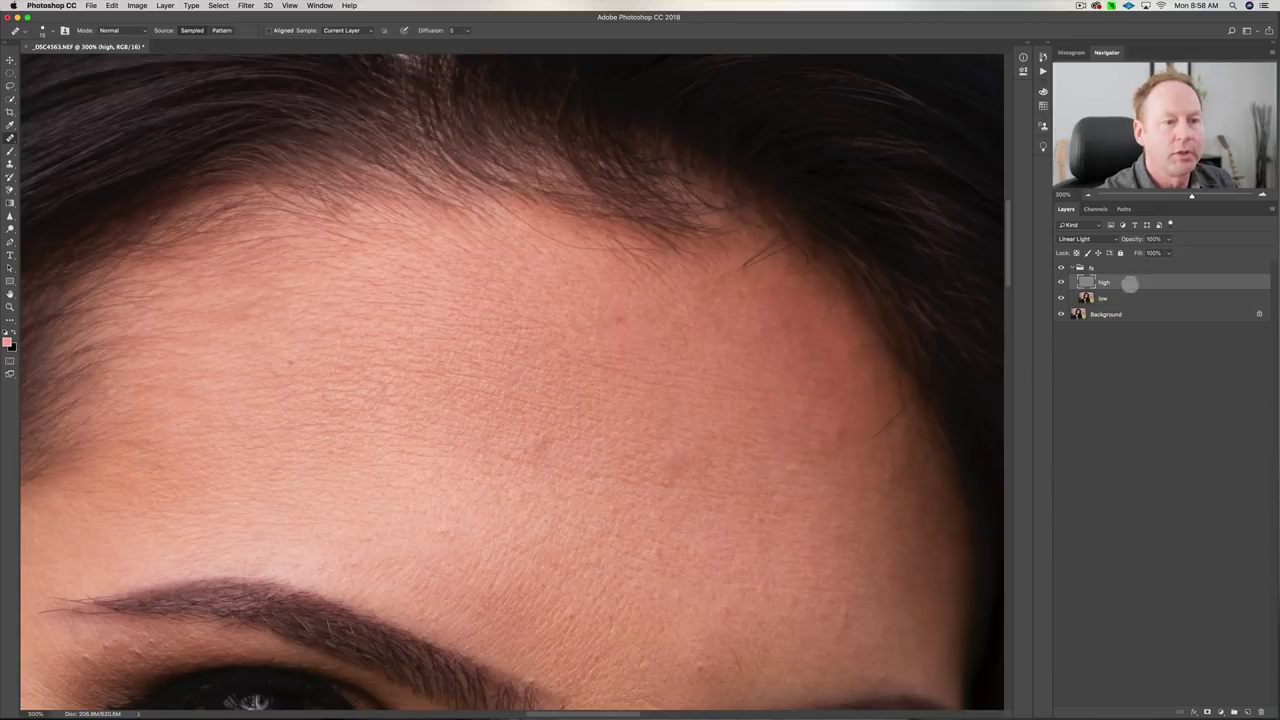
click(903, 271)
click(902, 274)
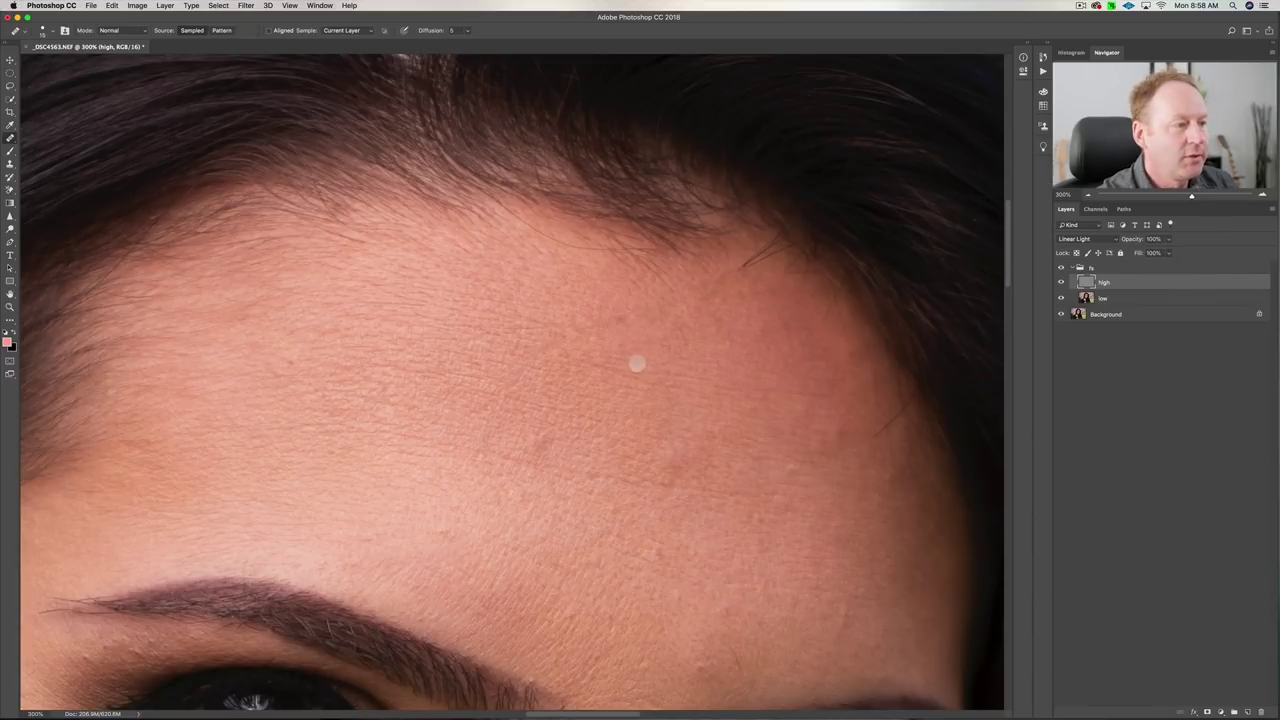
Step: Heal the remaining small spots on the forehead and the short stray hair beside the side hairline
click(623, 318)
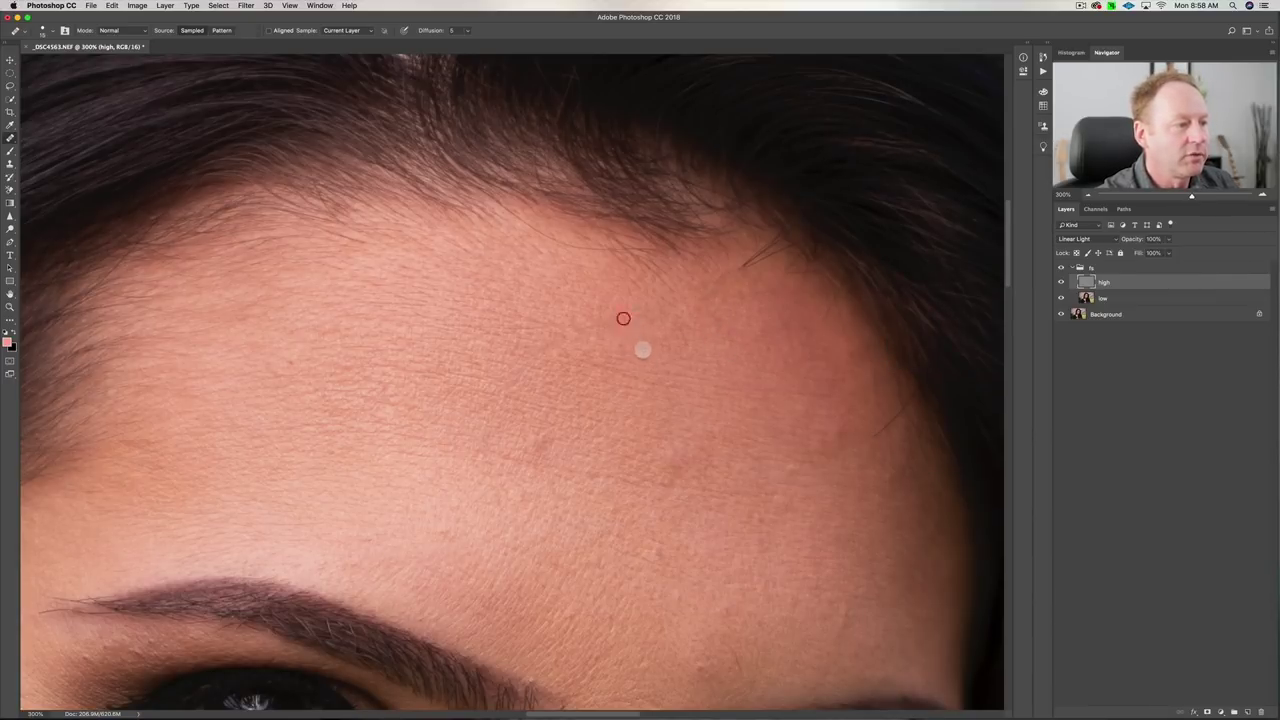
click(620, 343)
click(541, 447)
click(532, 305)
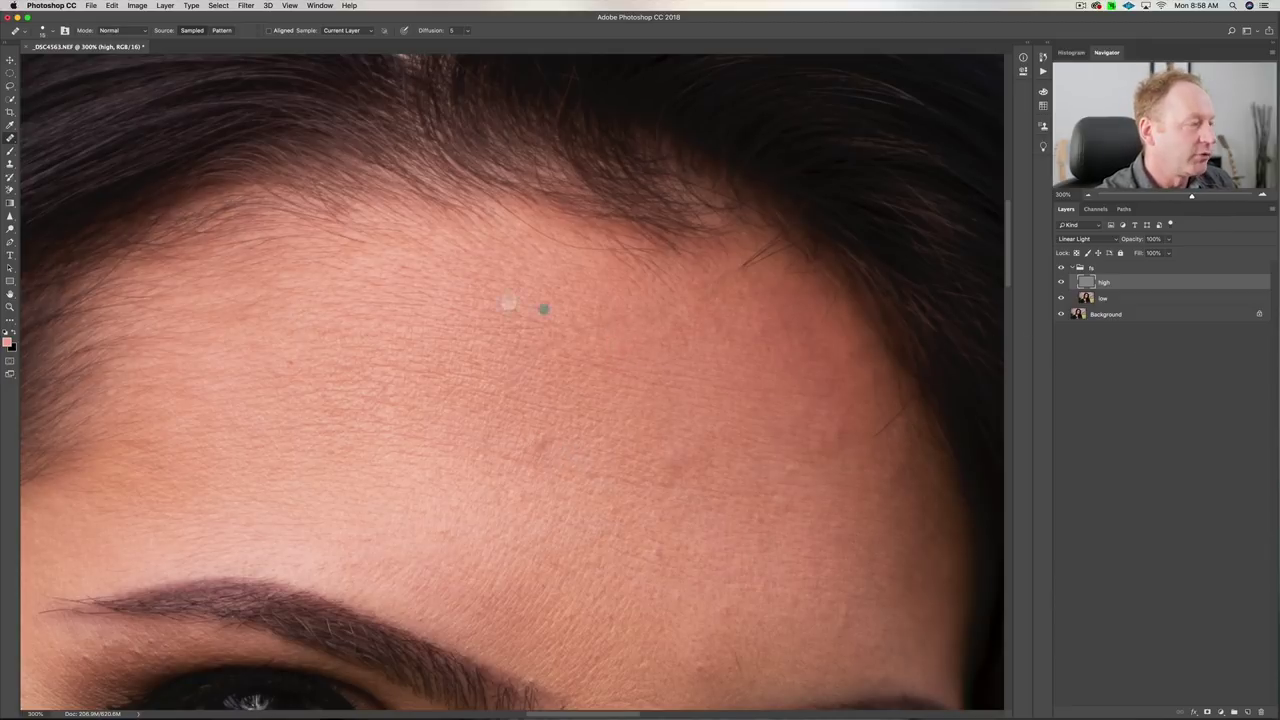
click(289, 360)
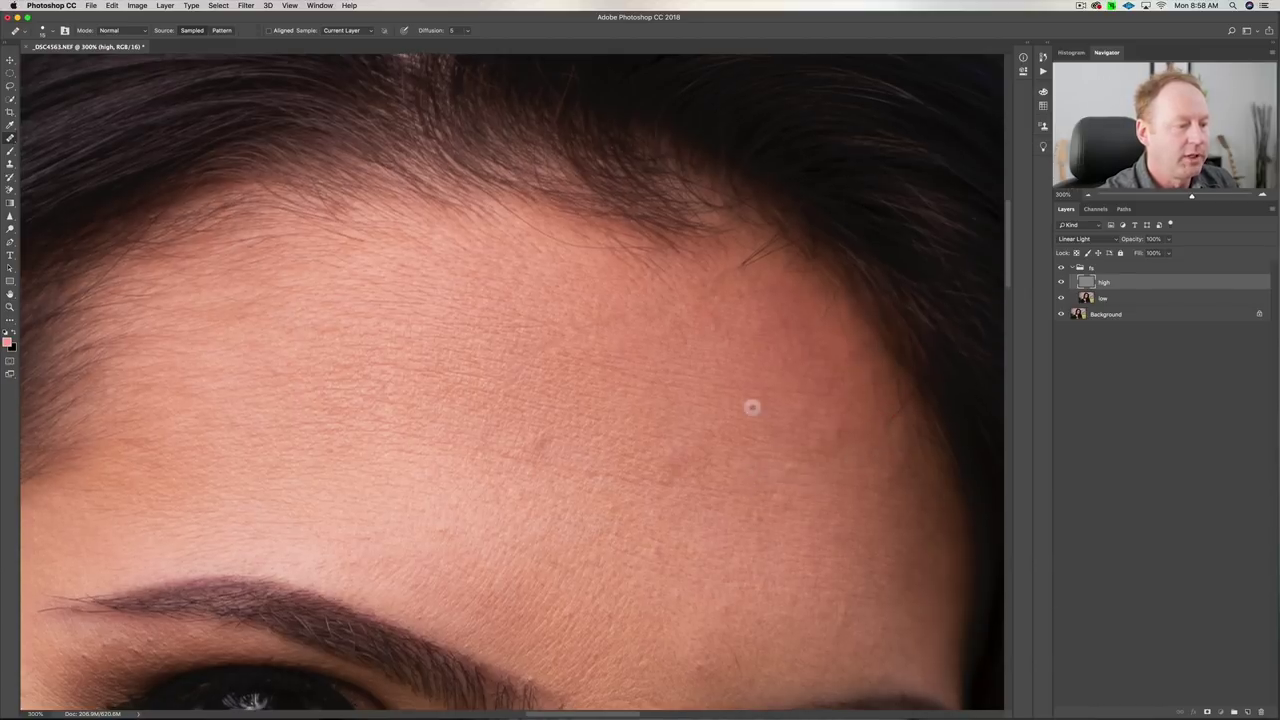
Step: Outline an oval patch of mid-forehead skin on the low layer with the Lasso tool, using a 25 px feather
scroll(746, 350, down, 5)
key(bracketleft)
key(bracketleft)
key(bracketleft)
key(bracketleft)
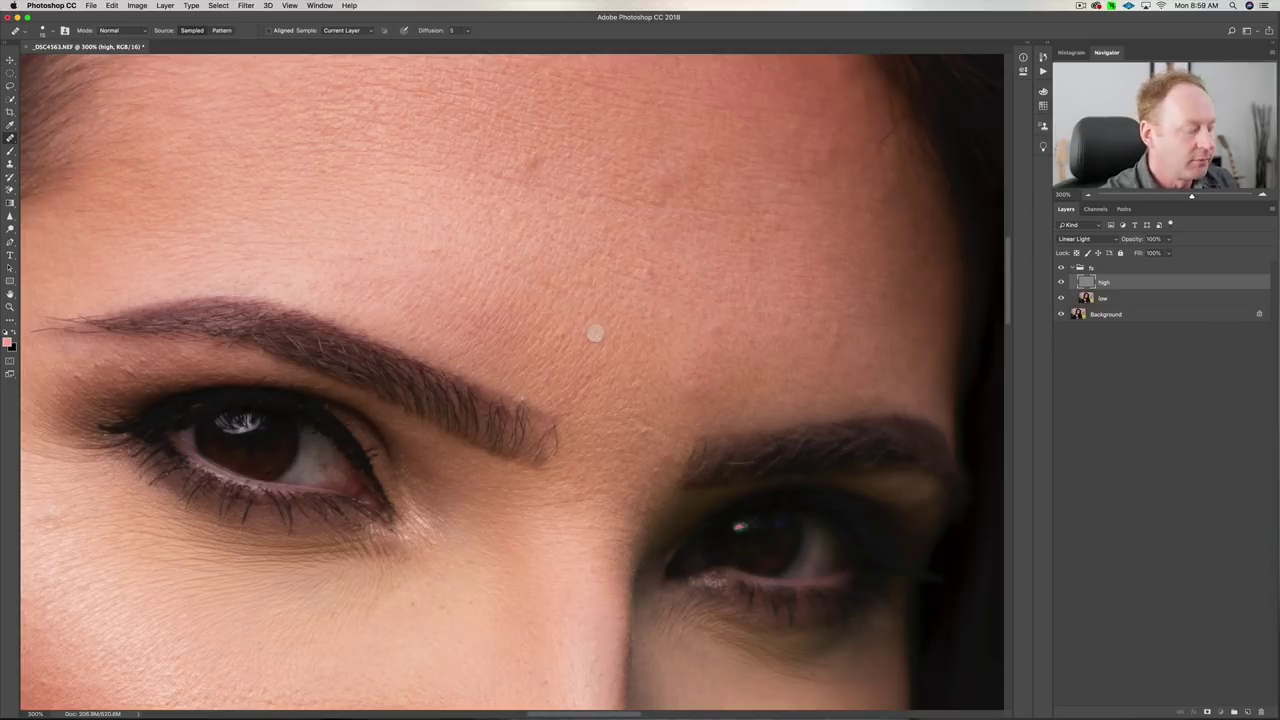
key(super+minus)
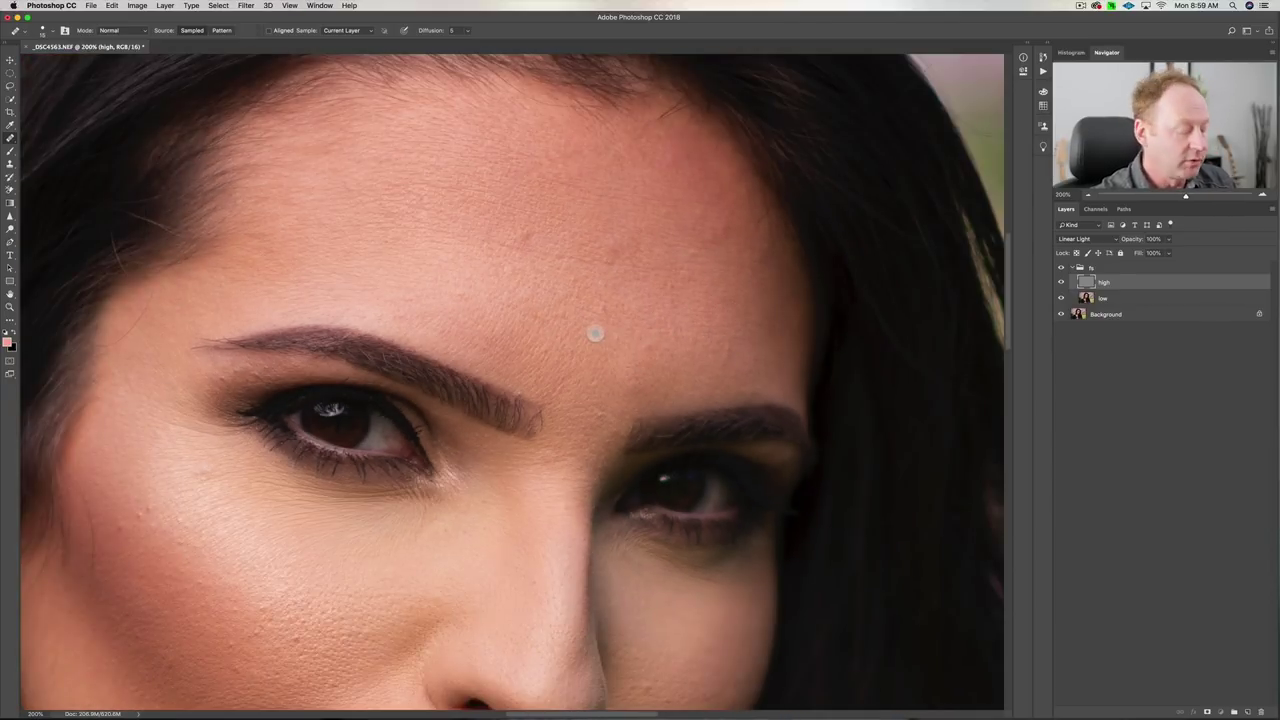
key(super+minus)
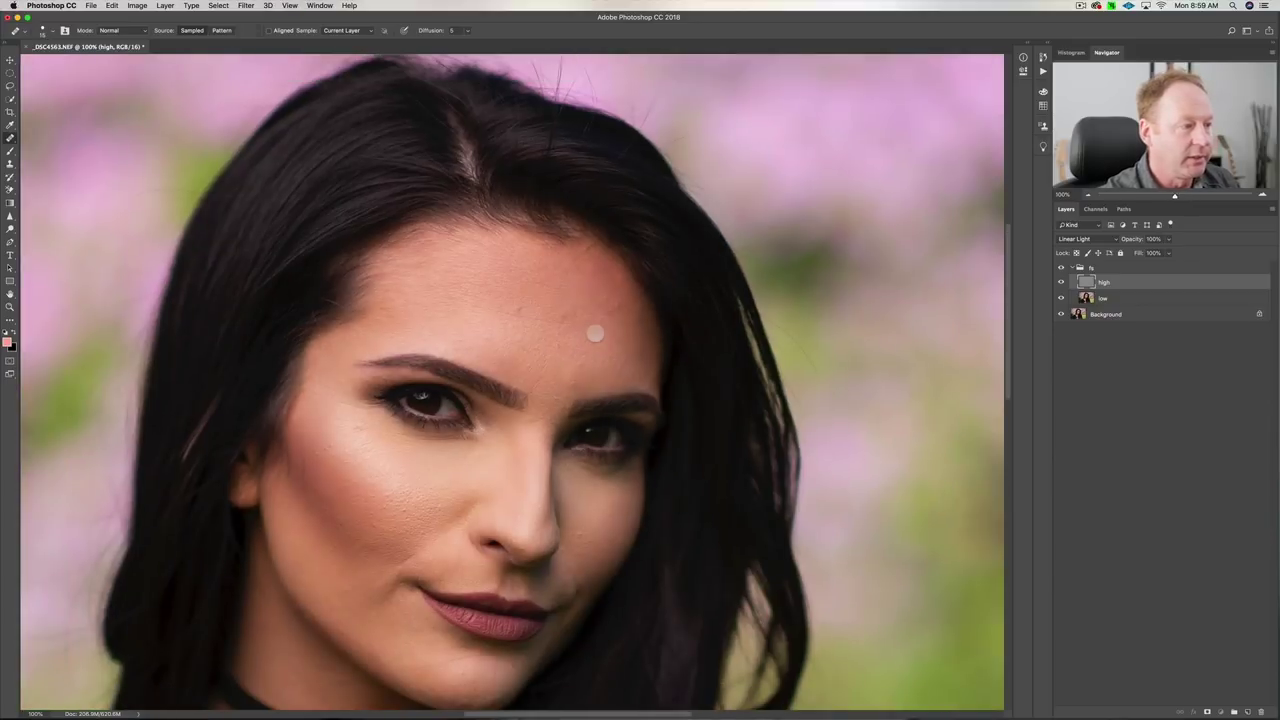
drag(571, 334, 643, 299)
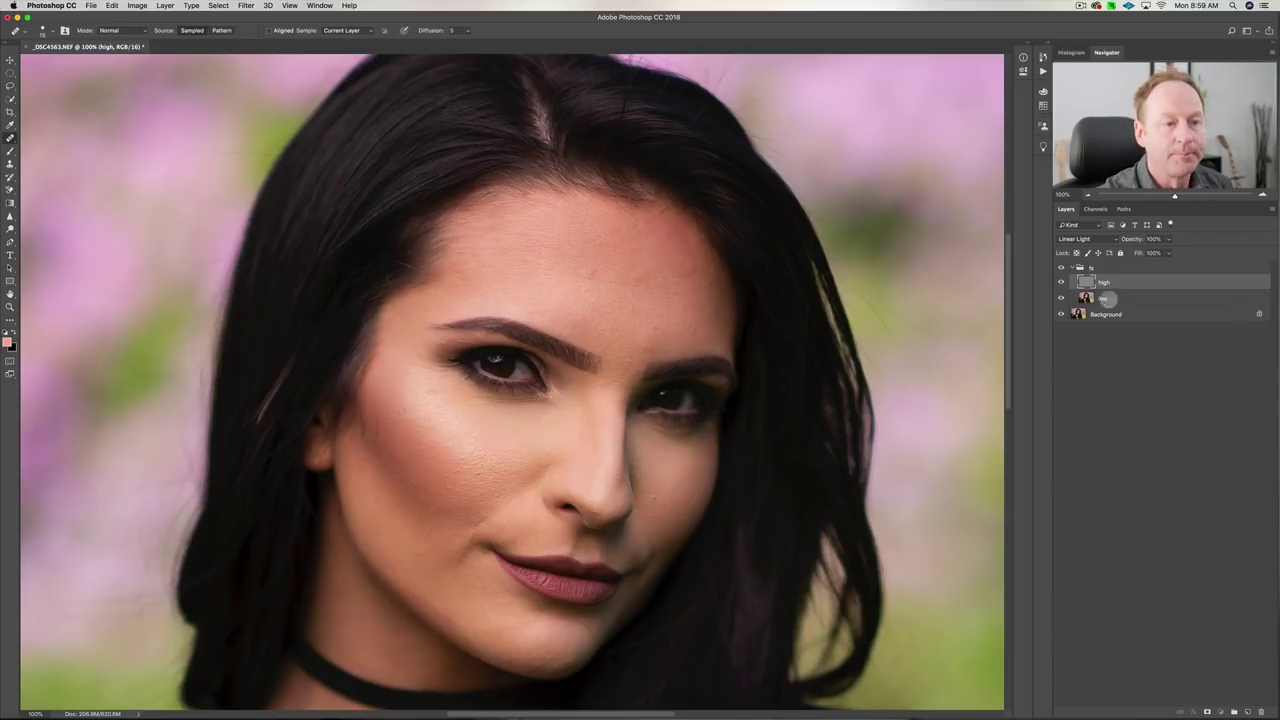
click(1106, 299)
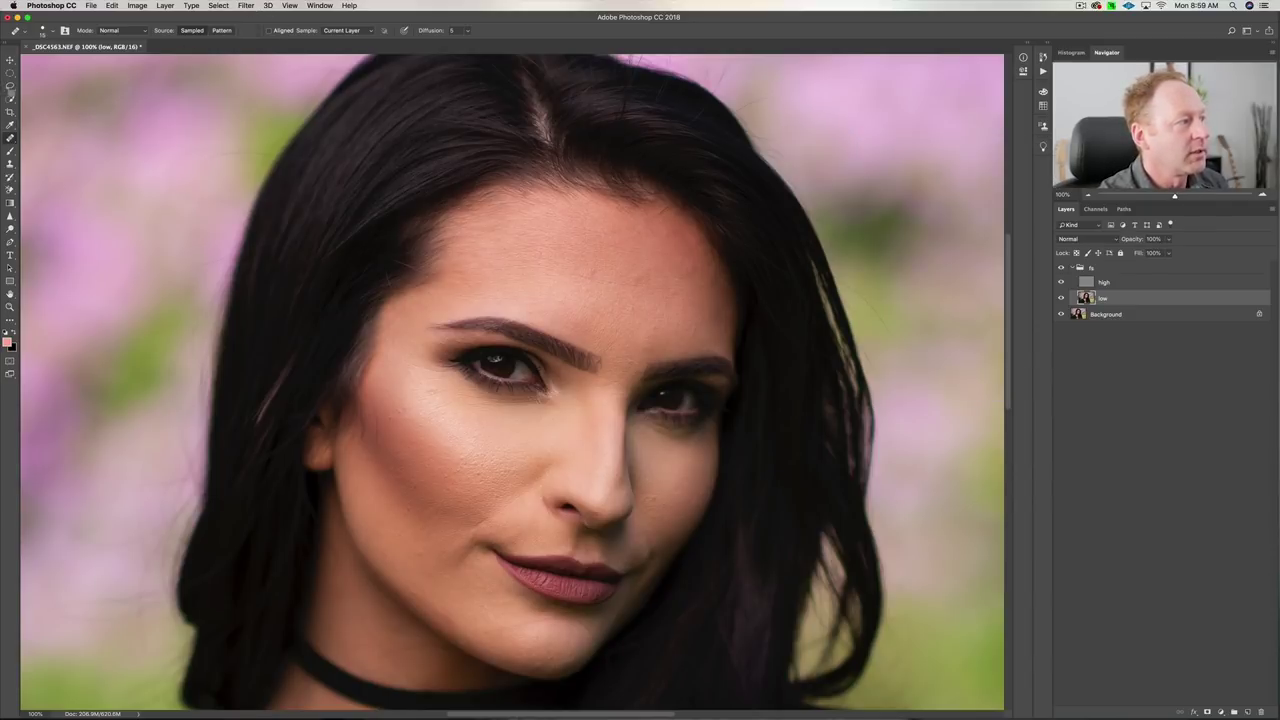
click(11, 87)
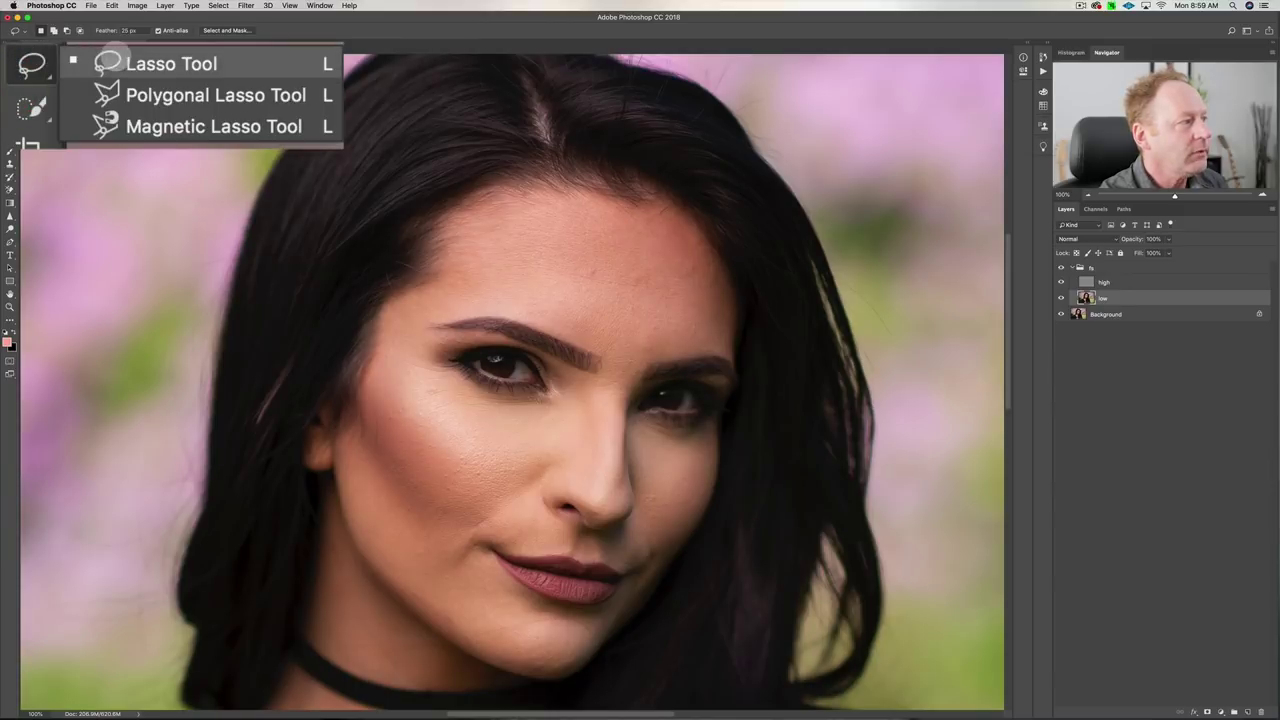
click(45, 85)
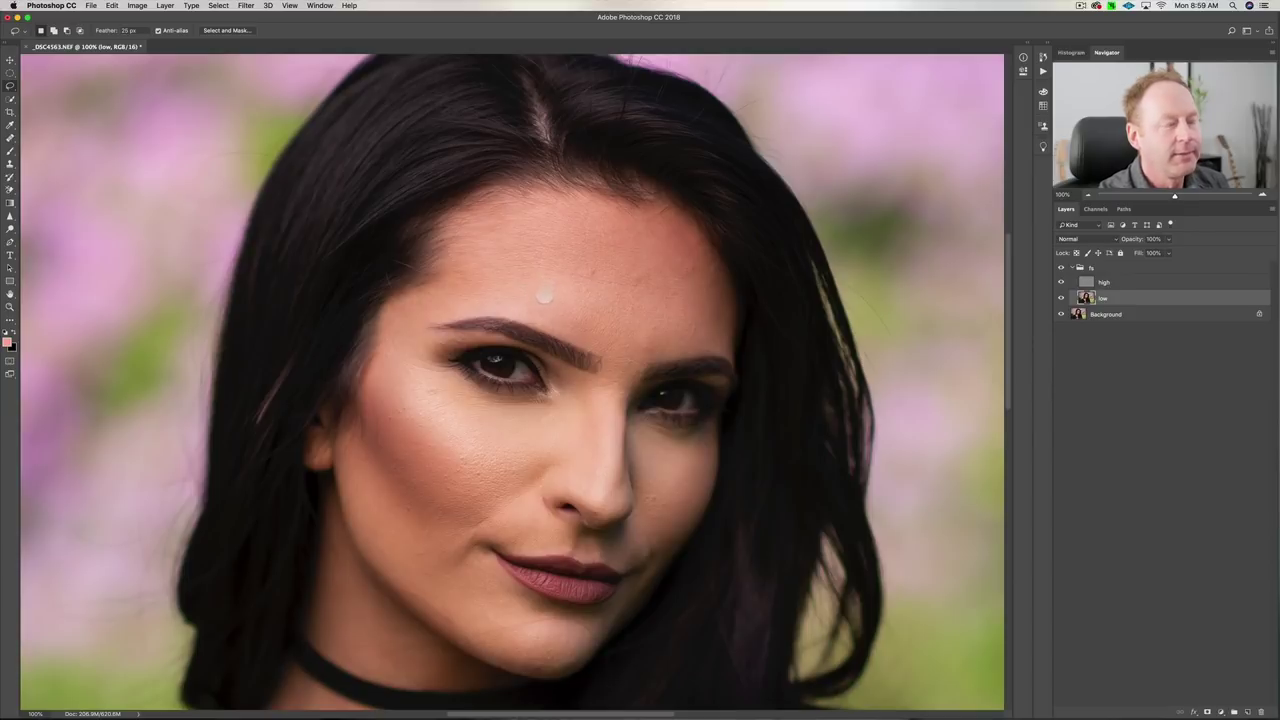
mouse_move(517, 292)
mouse_down()
mouse_move(477, 263)
mouse_move(535, 235)
mouse_move(572, 239)
mouse_move(615, 276)
mouse_move(578, 300)
mouse_move(516, 296)
mouse_up()
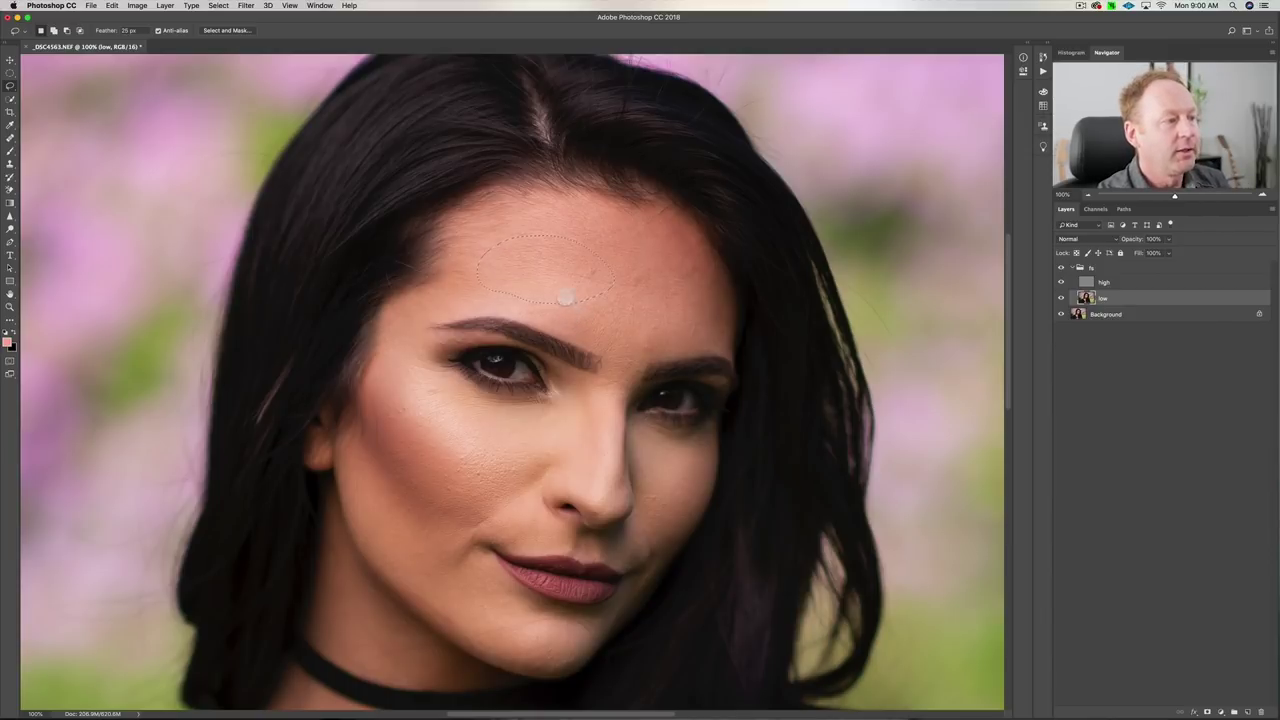
Step: Smooth the selected forehead patch with a Gaussian Blur of 25 pixels radius, and deselect it
click(246, 6)
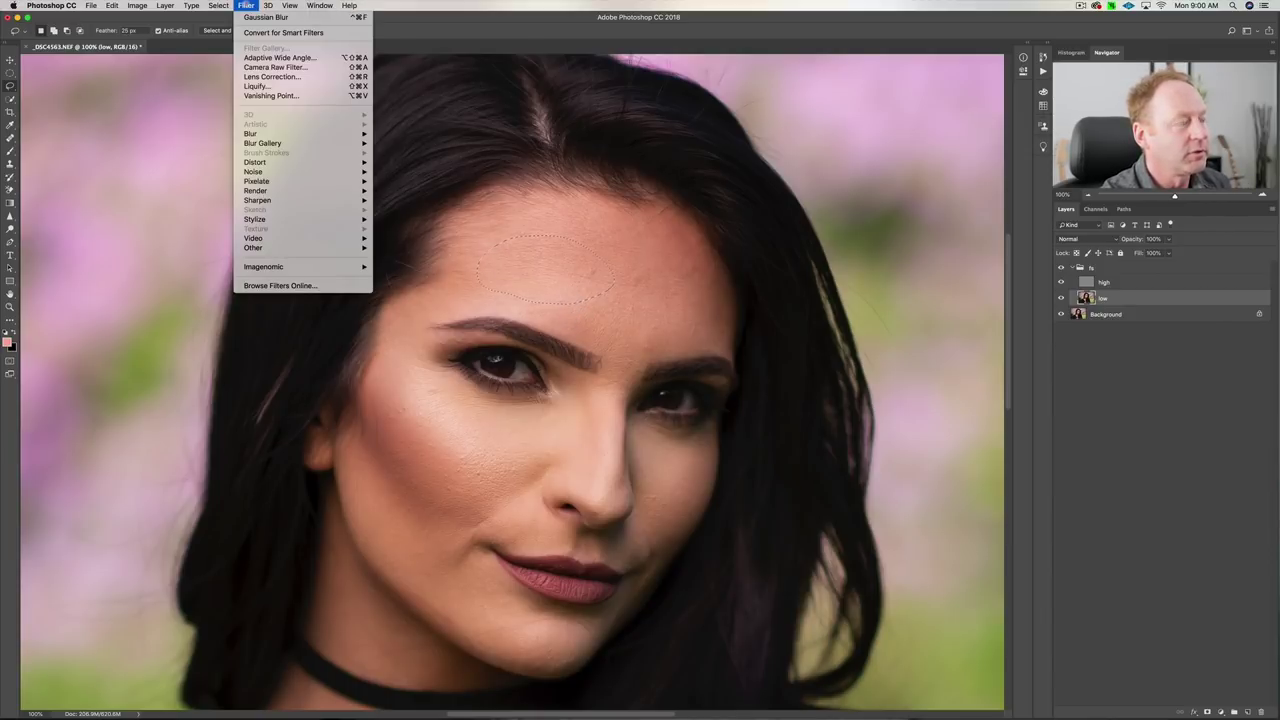
mouse_move(252, 133)
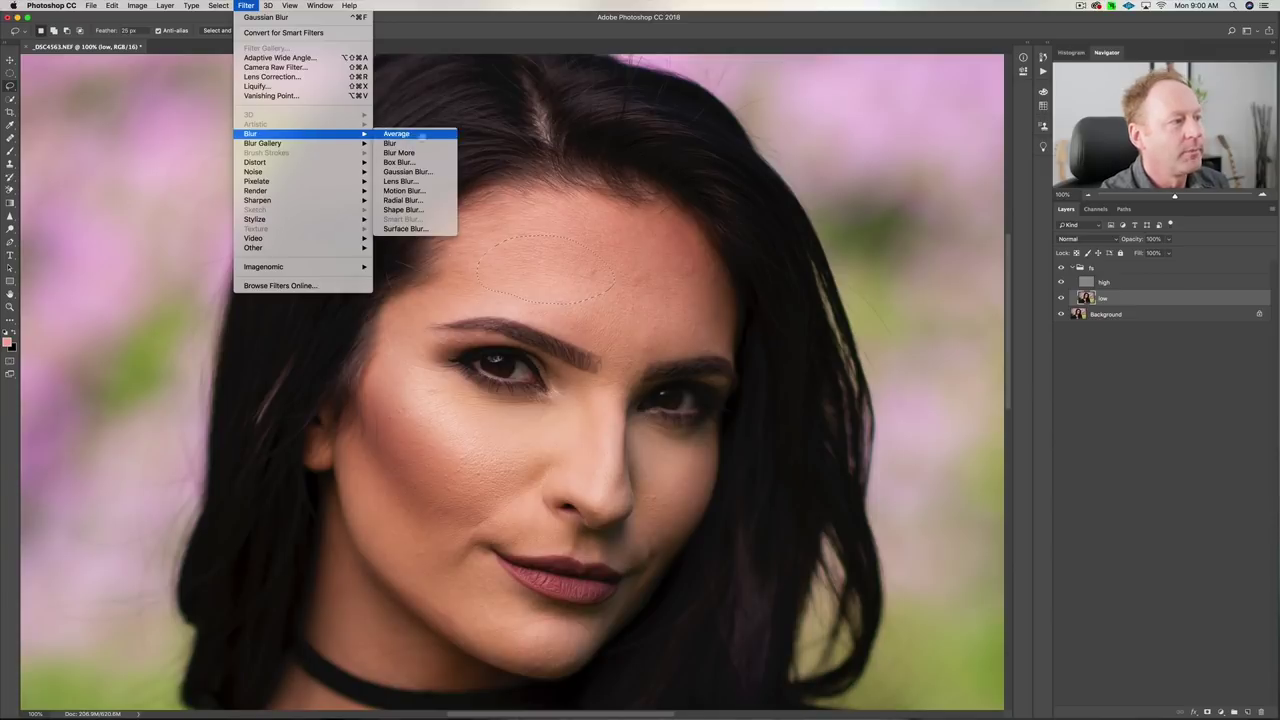
click(407, 171)
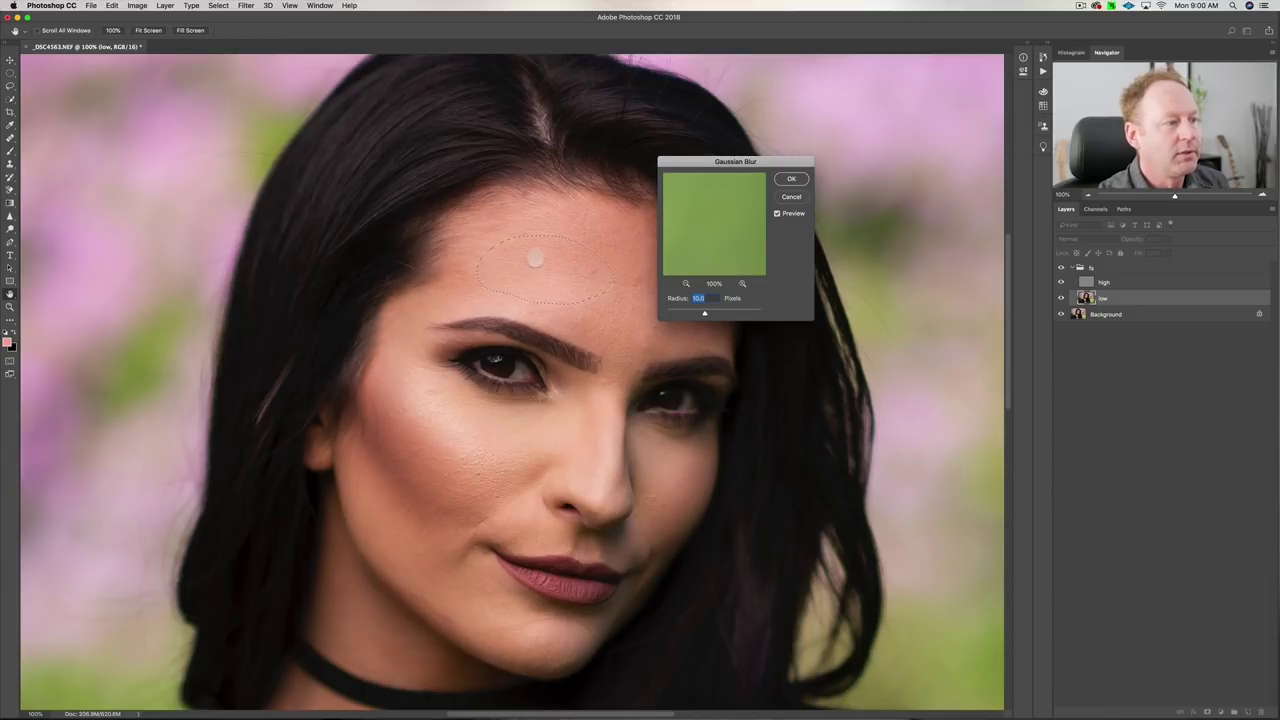
click(536, 257)
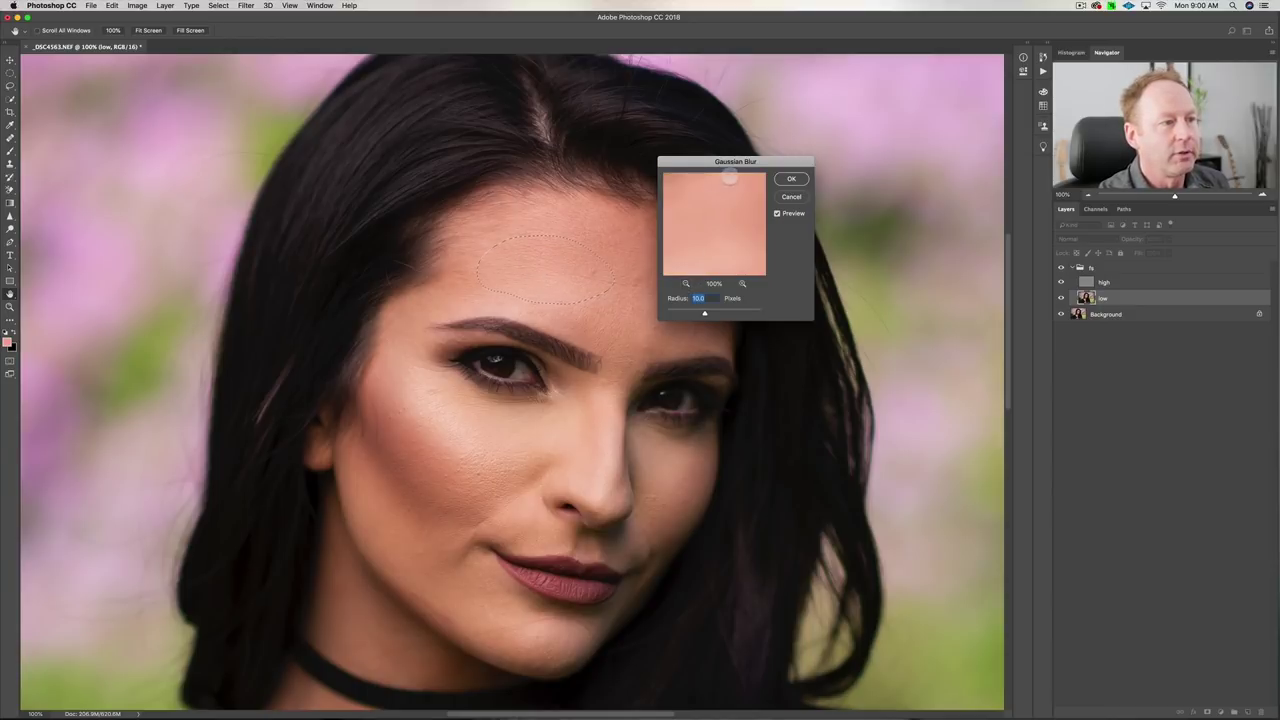
drag(718, 161, 800, 155)
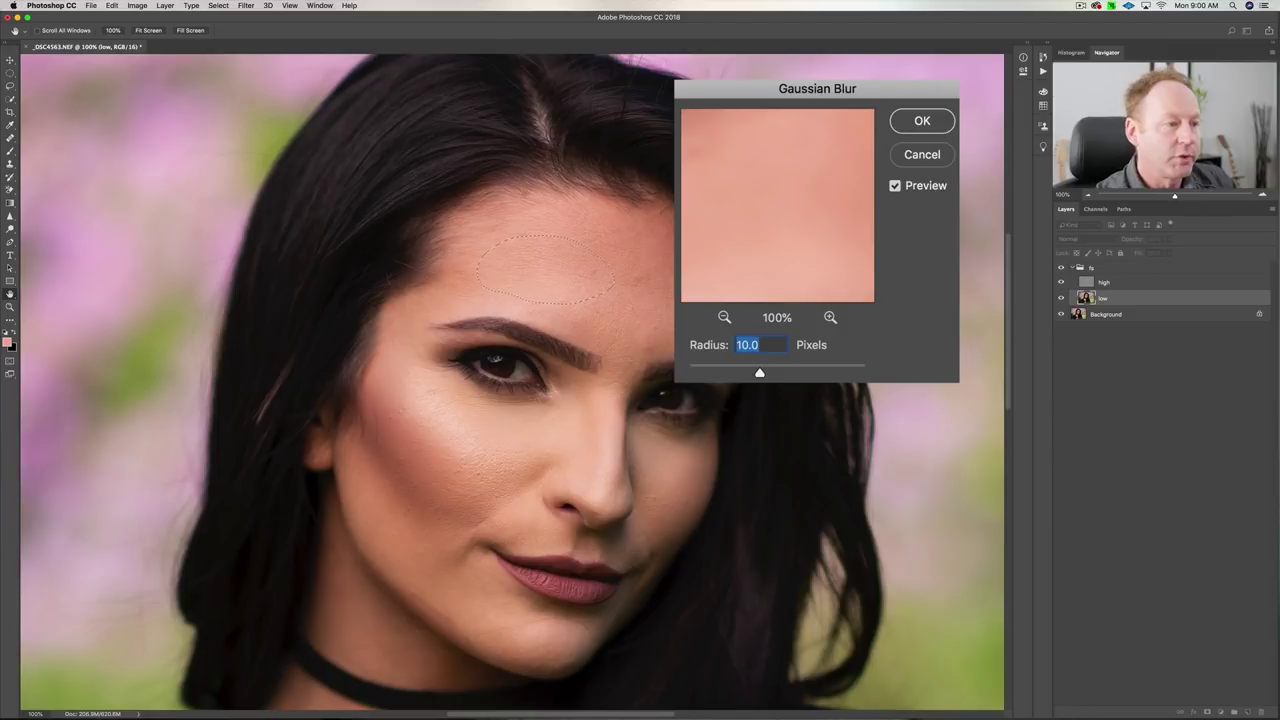
drag(759, 372, 809, 372)
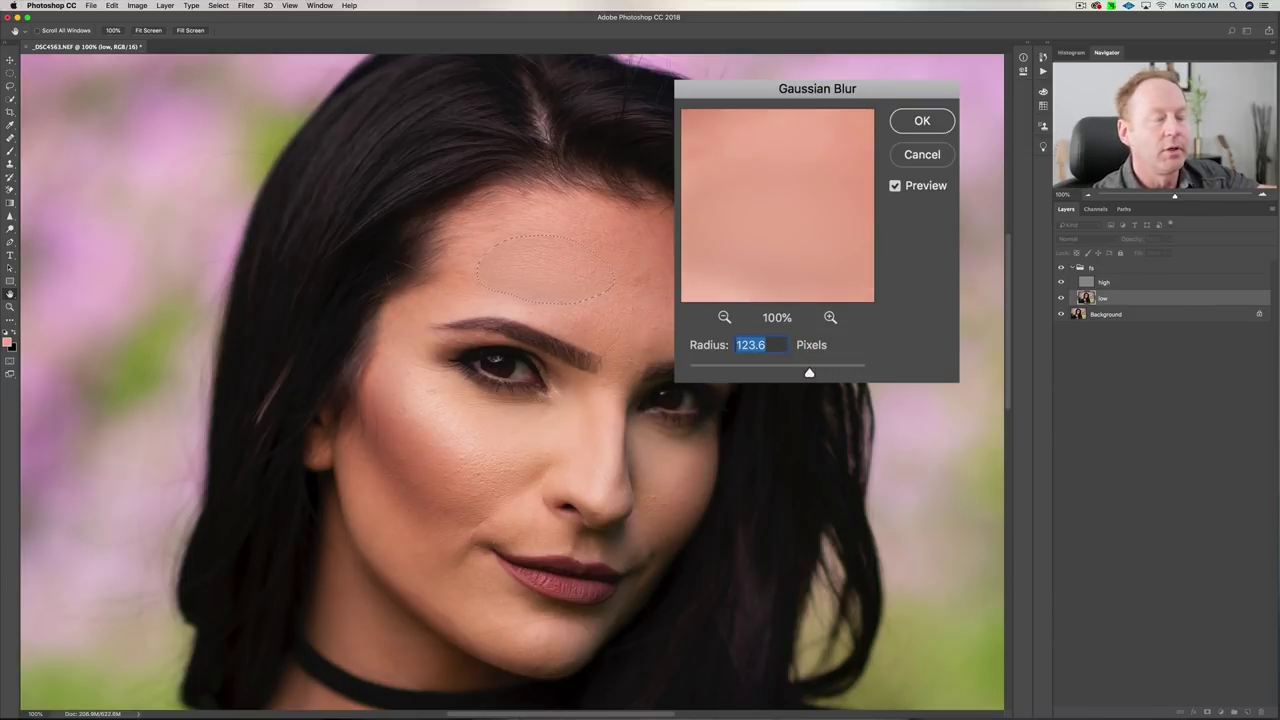
drag(810, 372, 746, 373)
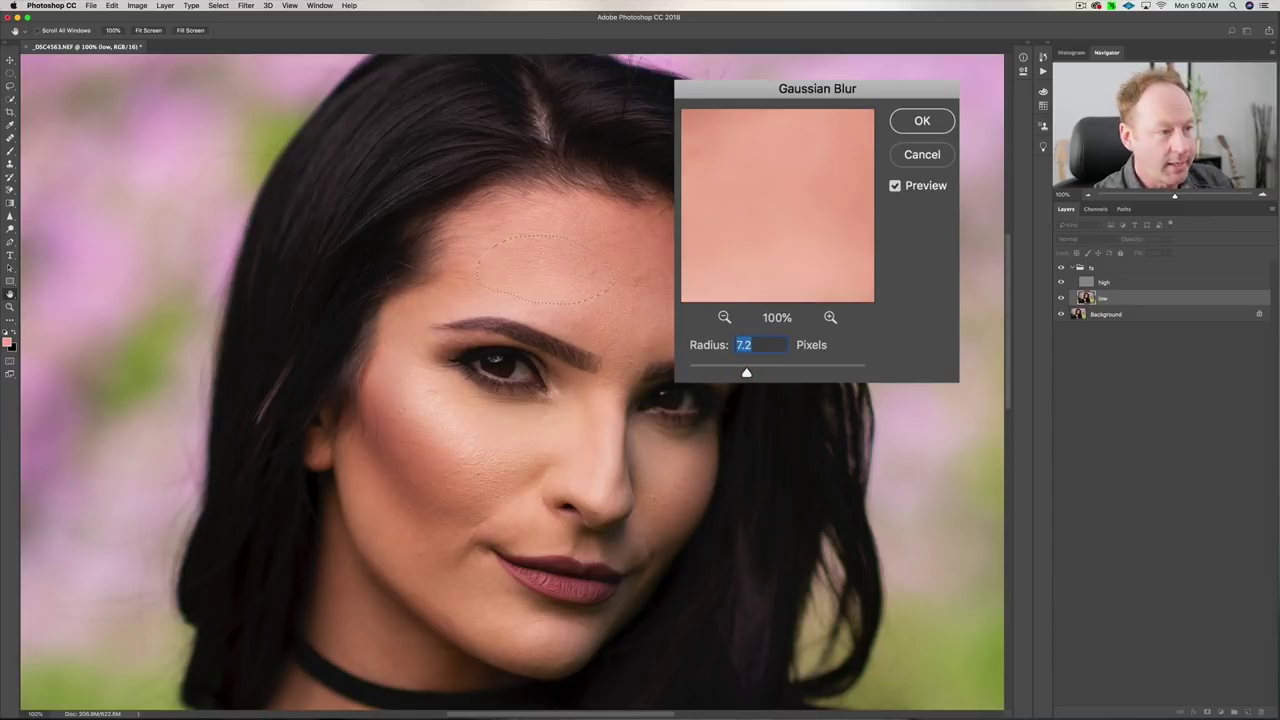
text(25)
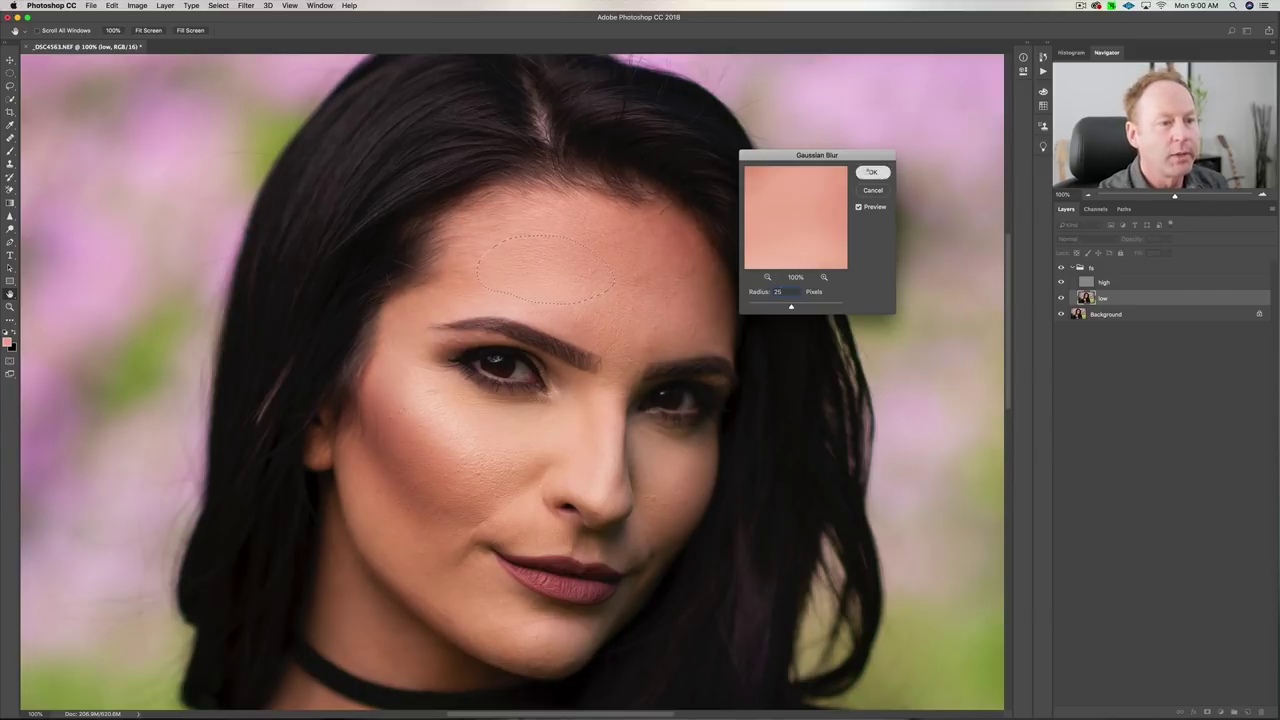
click(869, 172)
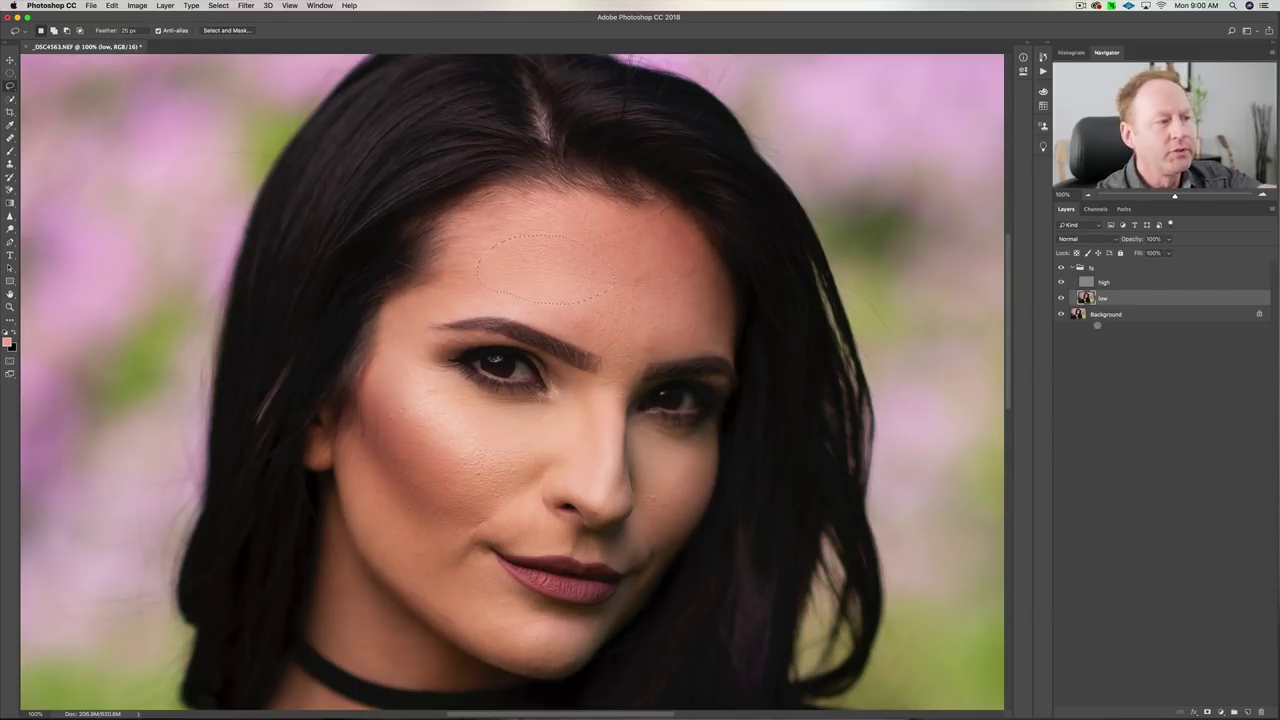
key(super+d)
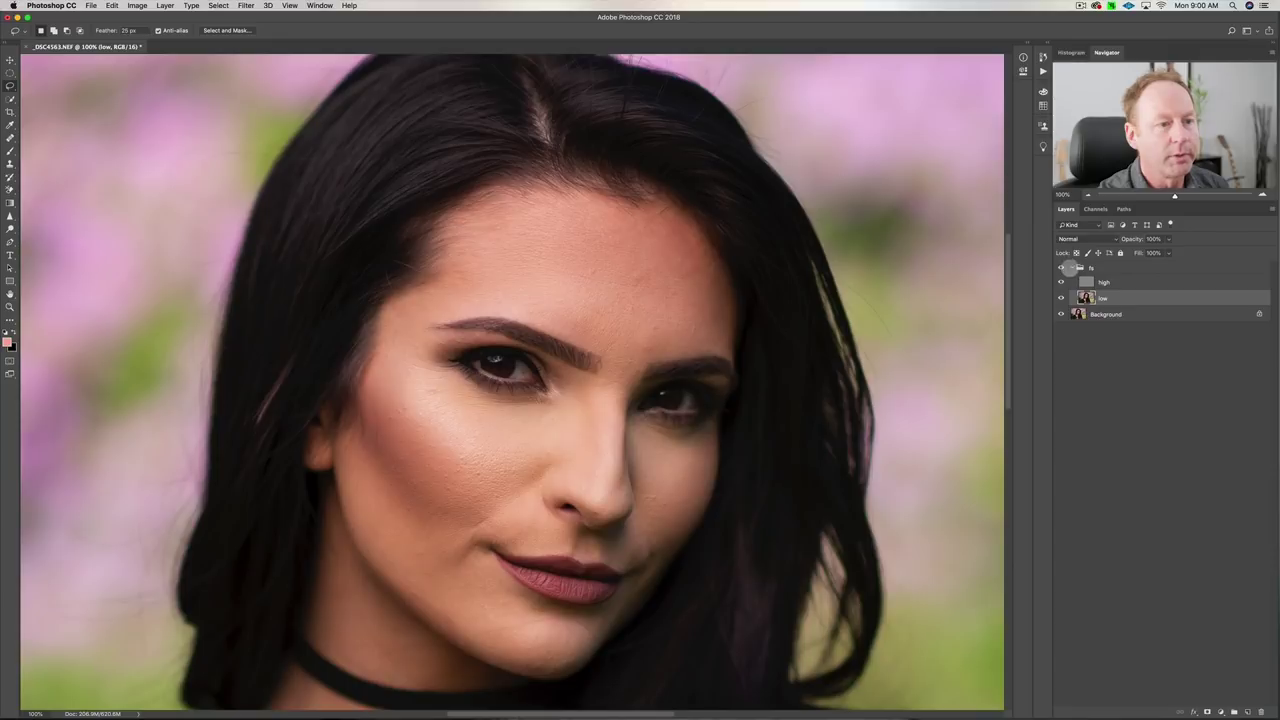
Step: Collapse the fs group and toggle its visibility repeatedly to compare the retouched skin with the original
click(1070, 267)
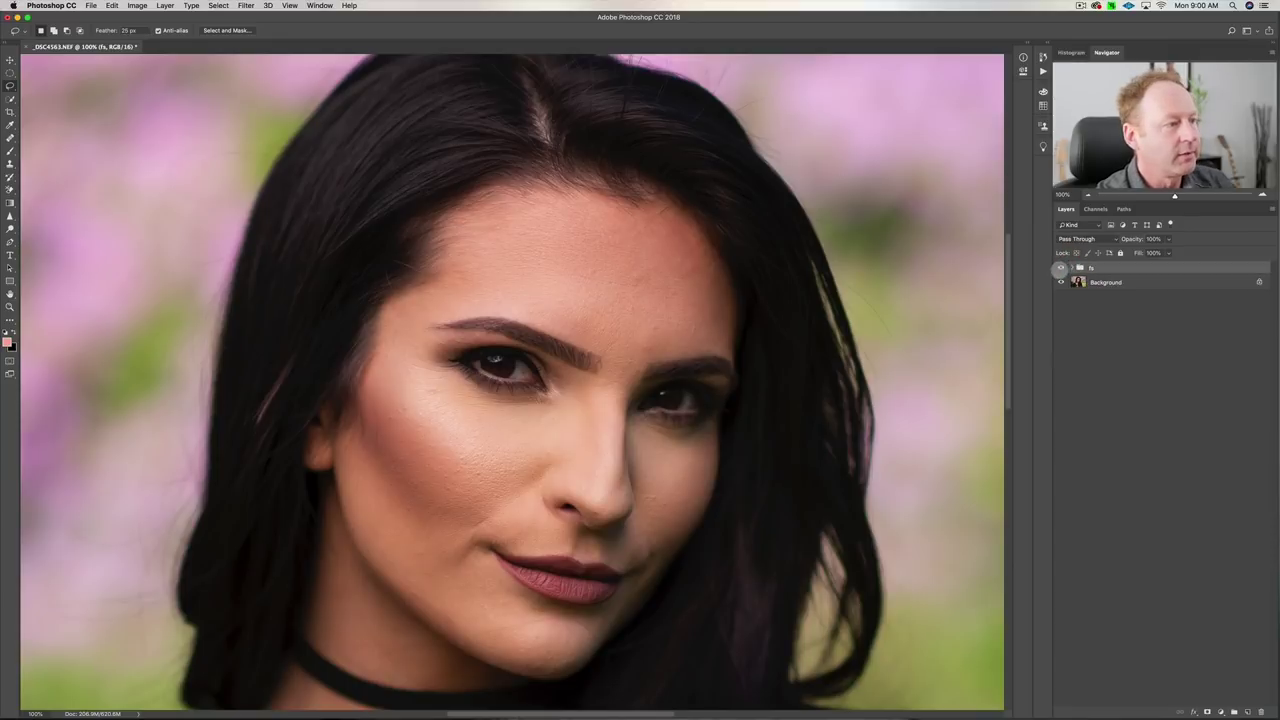
click(1062, 267)
click(1062, 267)
click(1062, 267)
click(1062, 267)
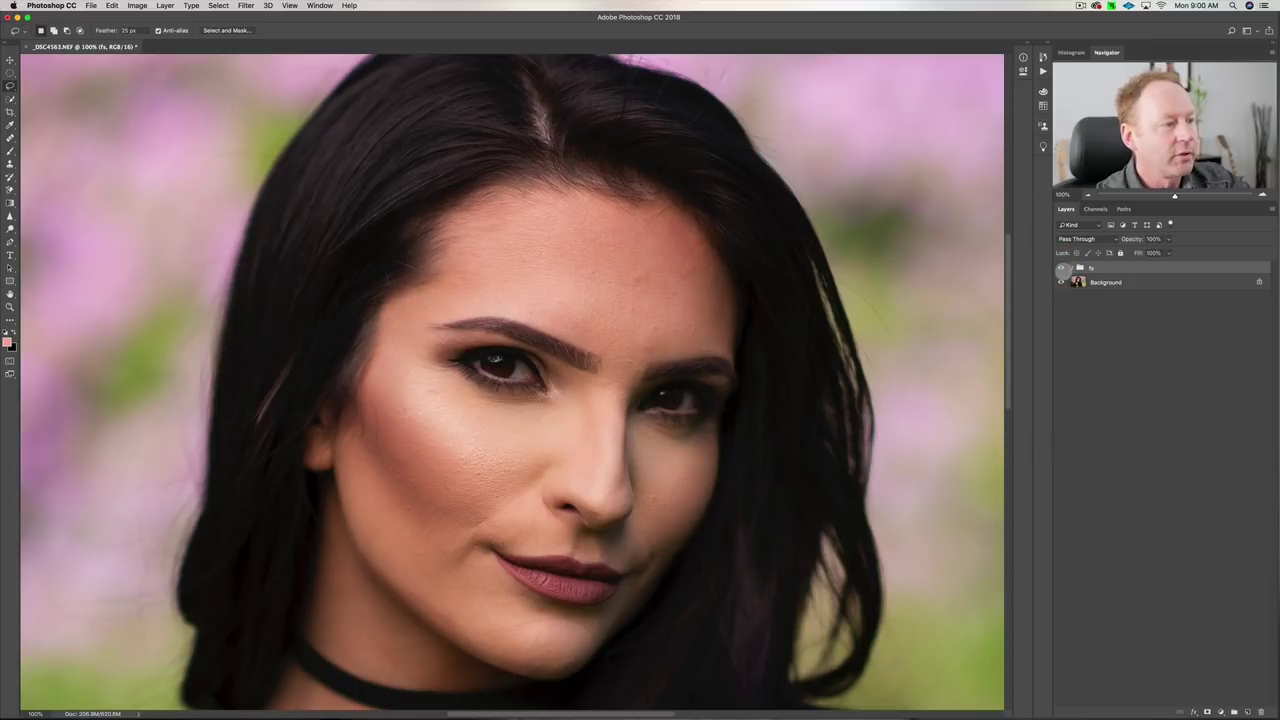
click(1062, 267)
click(1062, 267)
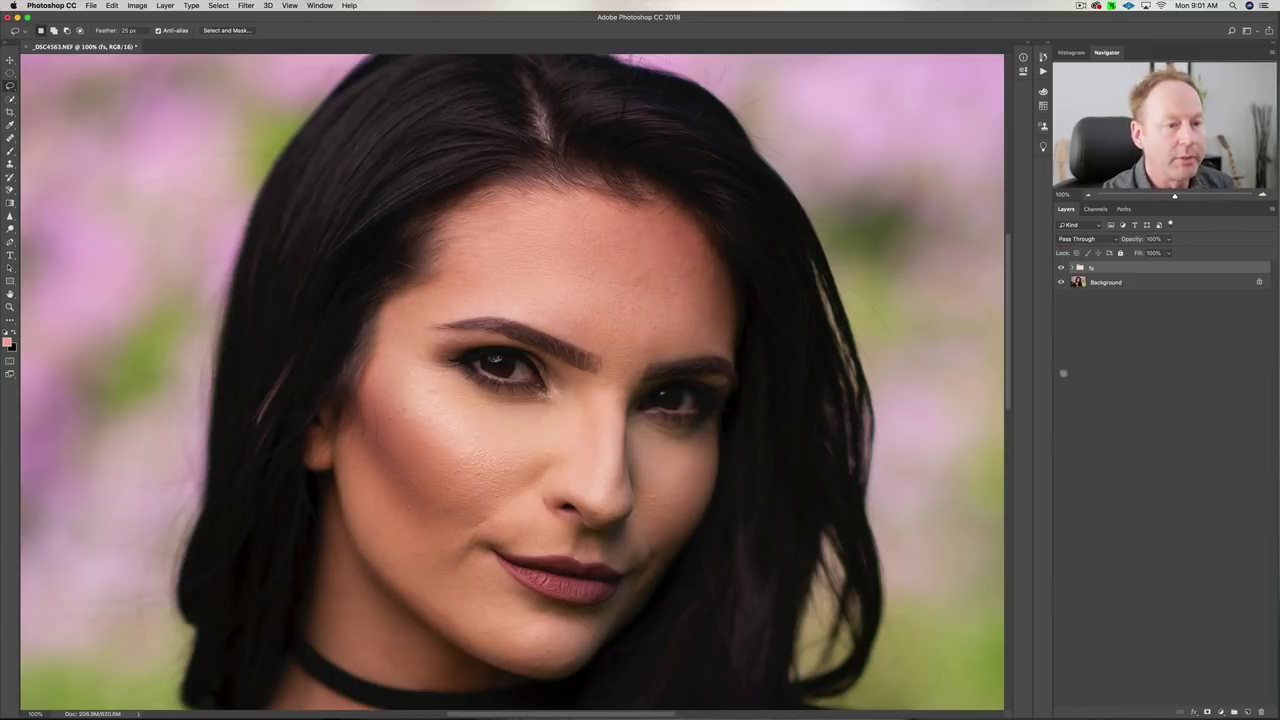
Step: Lasso the bright cheek area below the eye on the low layer and repeat the last Gaussian Blur on it
click(1073, 268)
click(1115, 299)
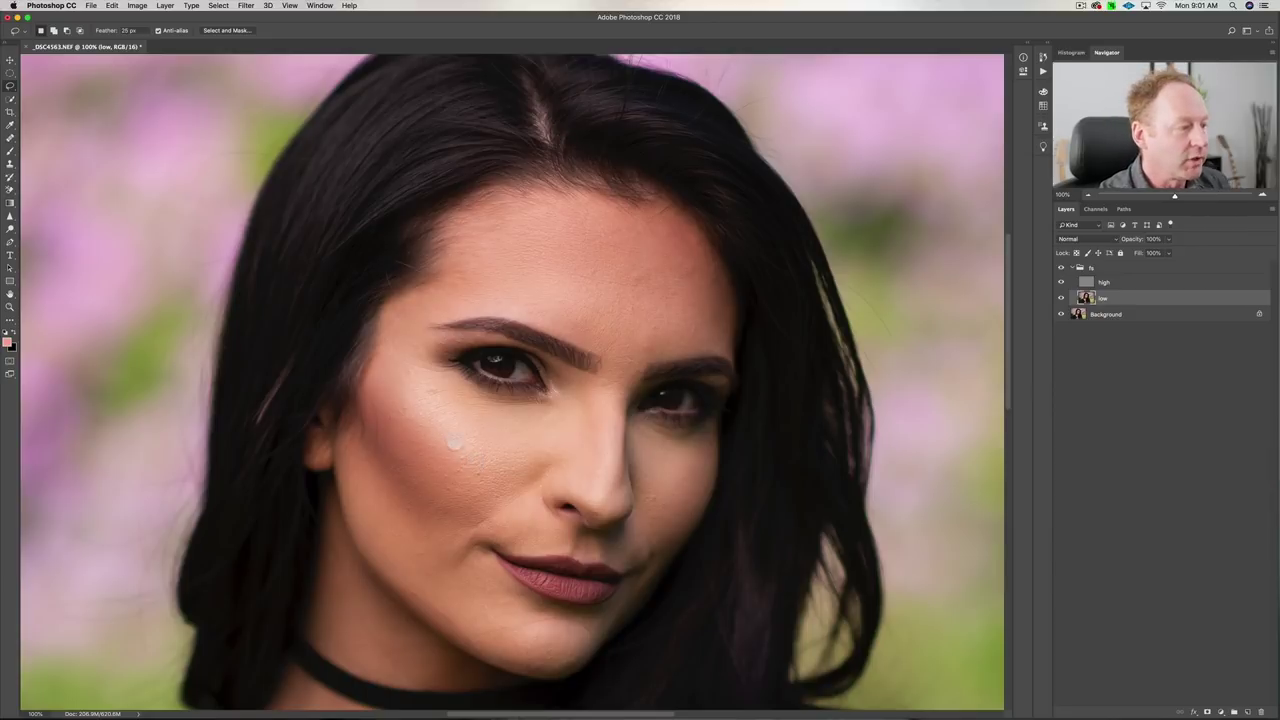
mouse_move(437, 413)
mouse_down()
mouse_move(419, 385)
mouse_move(389, 381)
mouse_move(471, 491)
mouse_move(432, 415)
mouse_move(445, 428)
mouse_up()
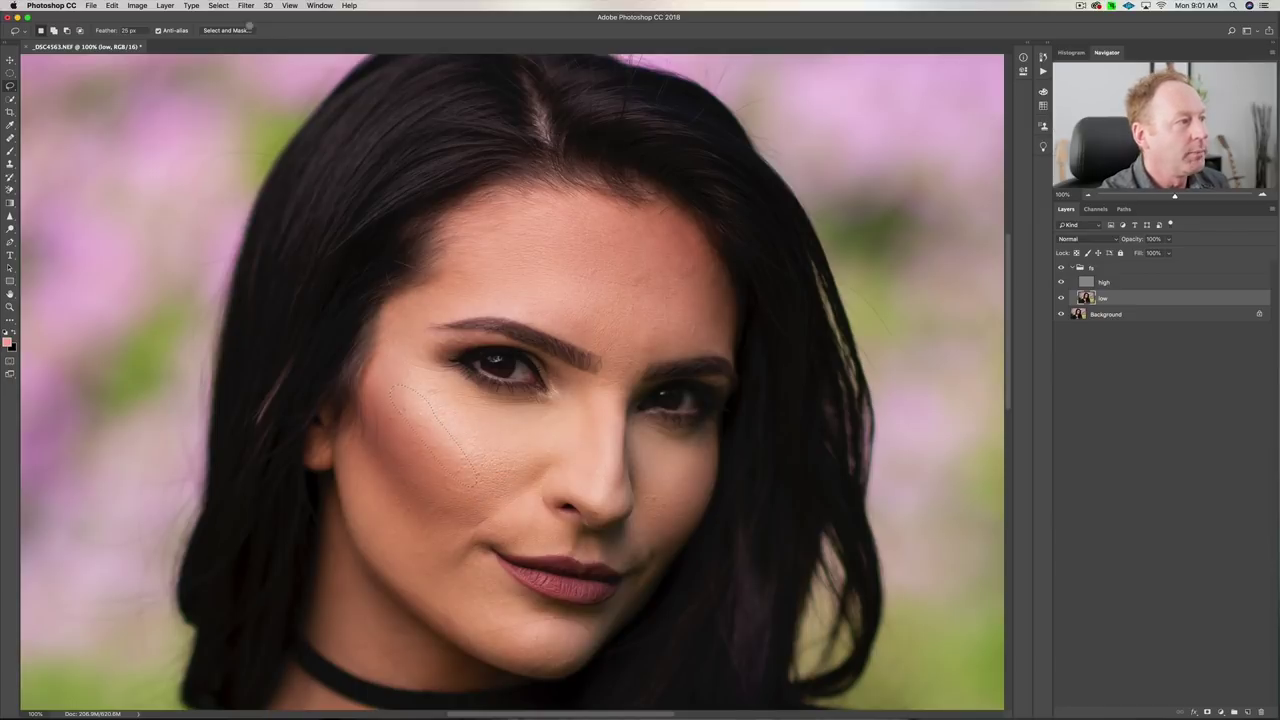
click(246, 6)
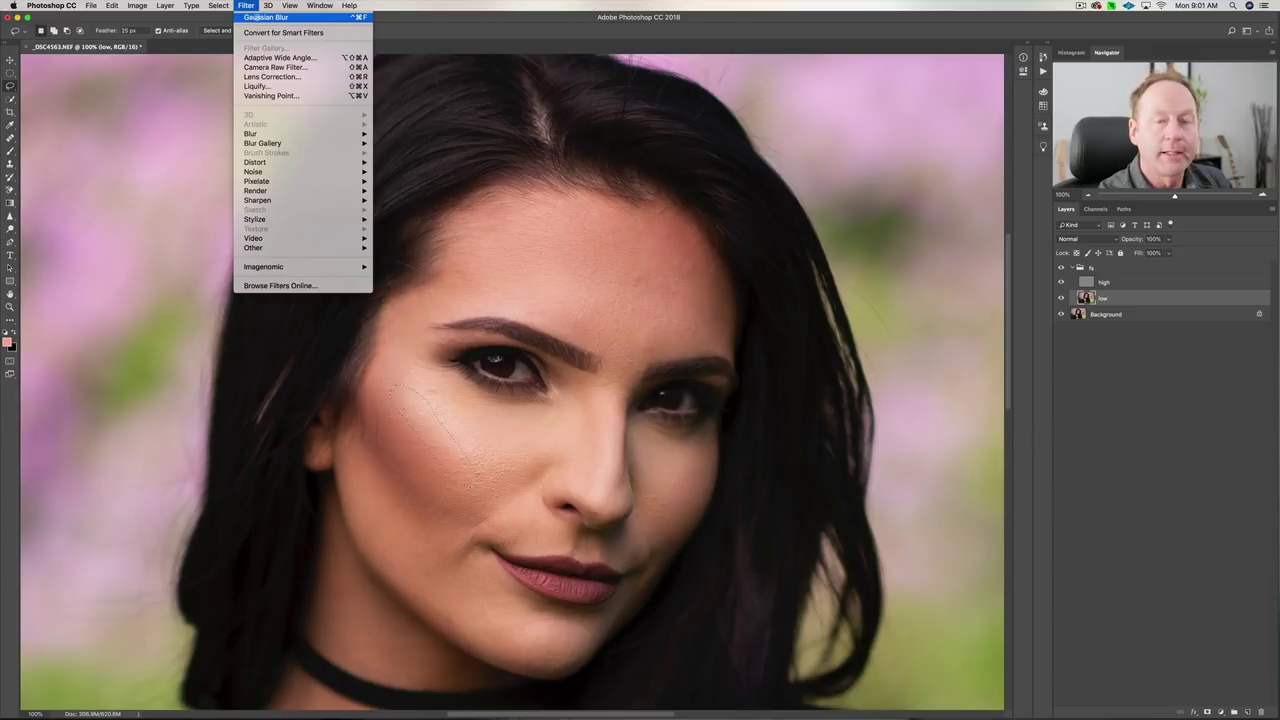
click(260, 17)
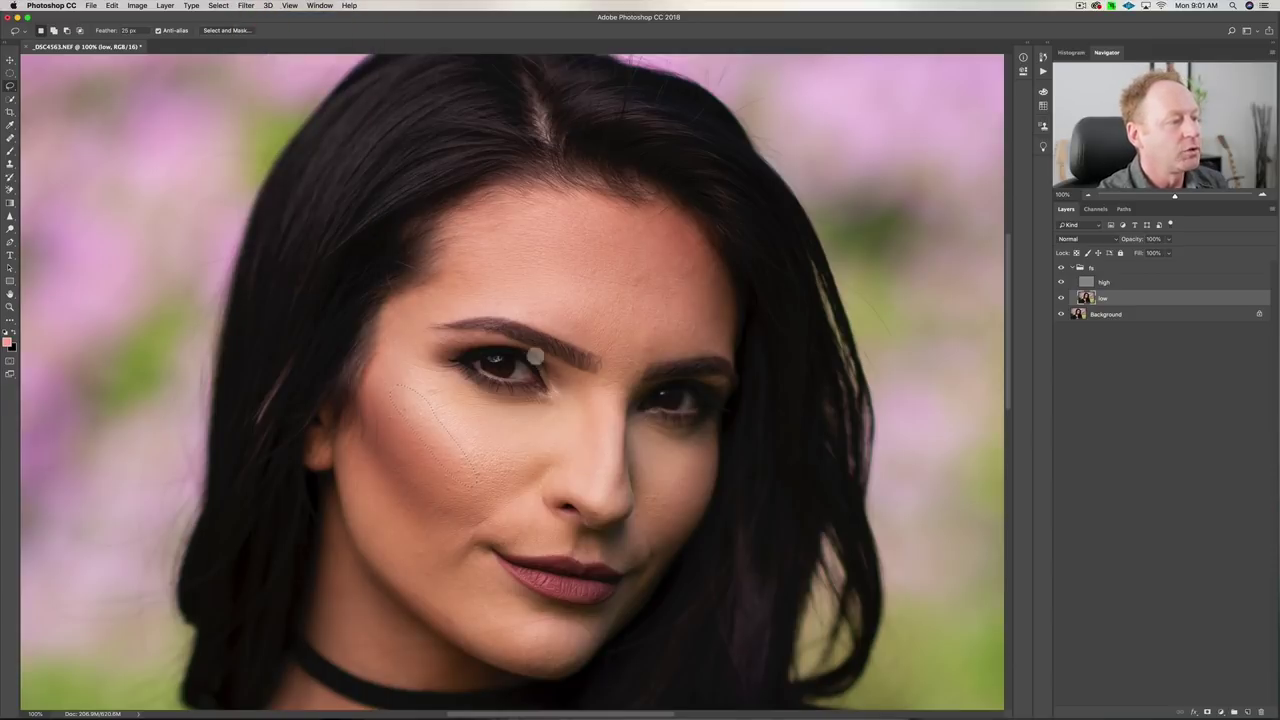
Step: Lasso the shaded side of the lower cheek near the ear on the low layer and repeat the last Gaussian Blur on it
key(super+d)
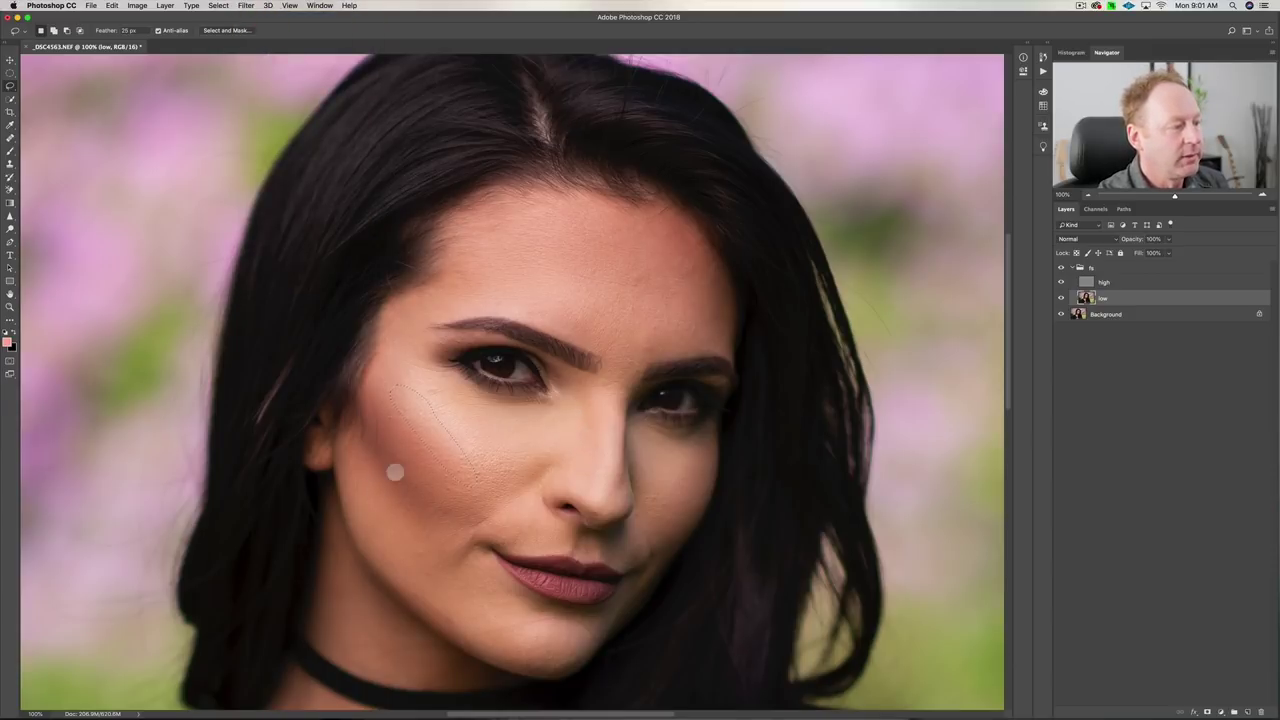
mouse_move(380, 442)
mouse_down()
mouse_move(351, 443)
mouse_move(383, 511)
mouse_move(431, 543)
mouse_move(400, 465)
mouse_up()
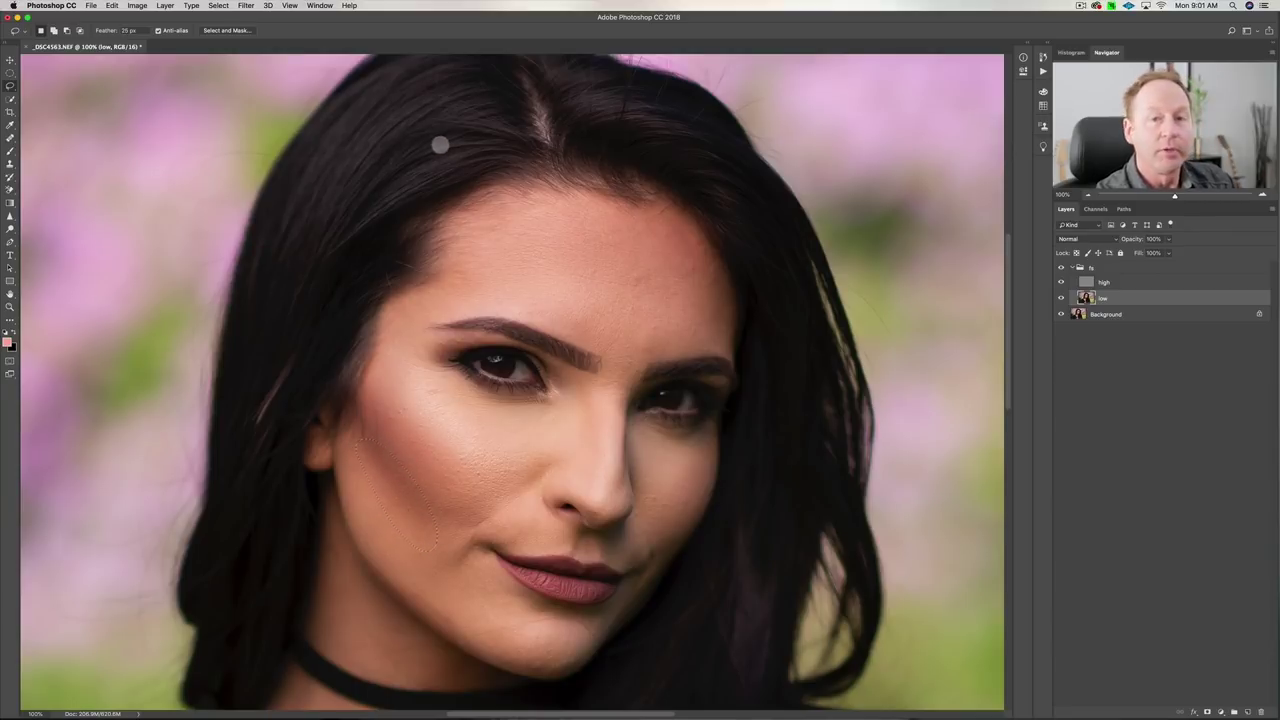
click(245, 5)
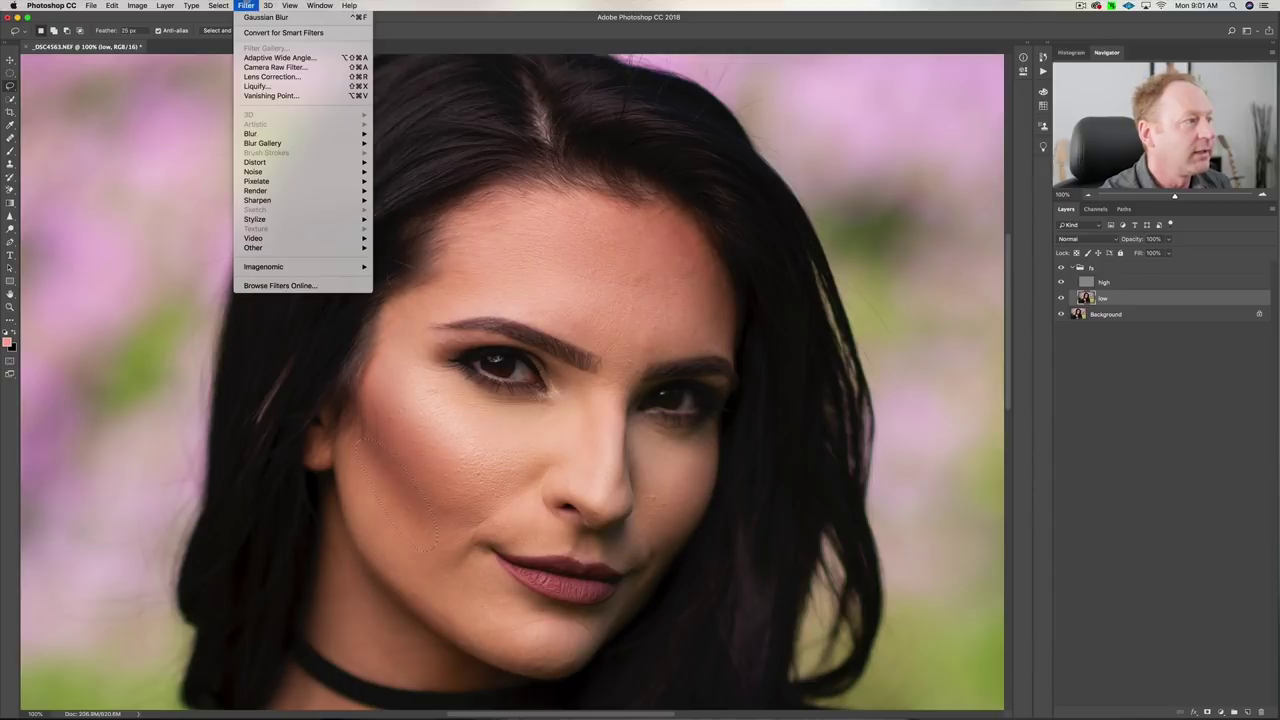
click(266, 17)
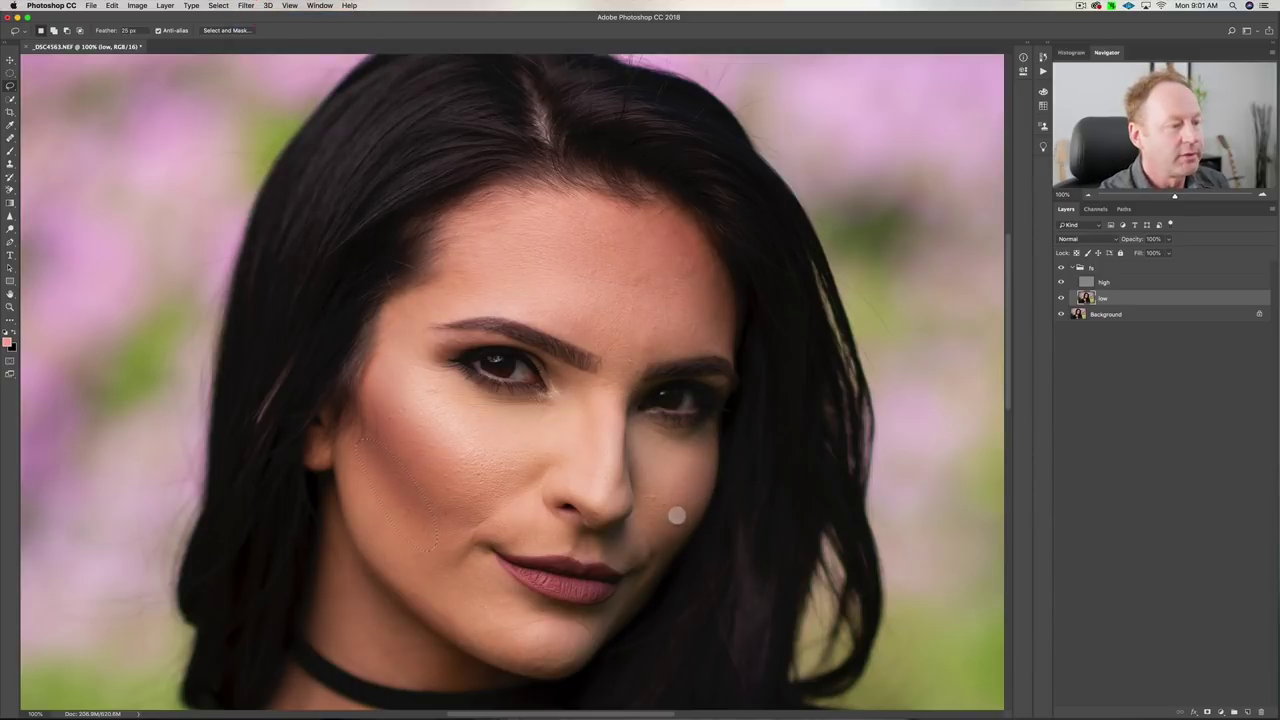
Step: Lasso the far cheek beside the nose on the low layer and smooth it with the same Gaussian Blur
mouse_move(662, 505)
mouse_down()
mouse_move(701, 453)
mouse_move(709, 463)
mouse_move(668, 502)
mouse_up()
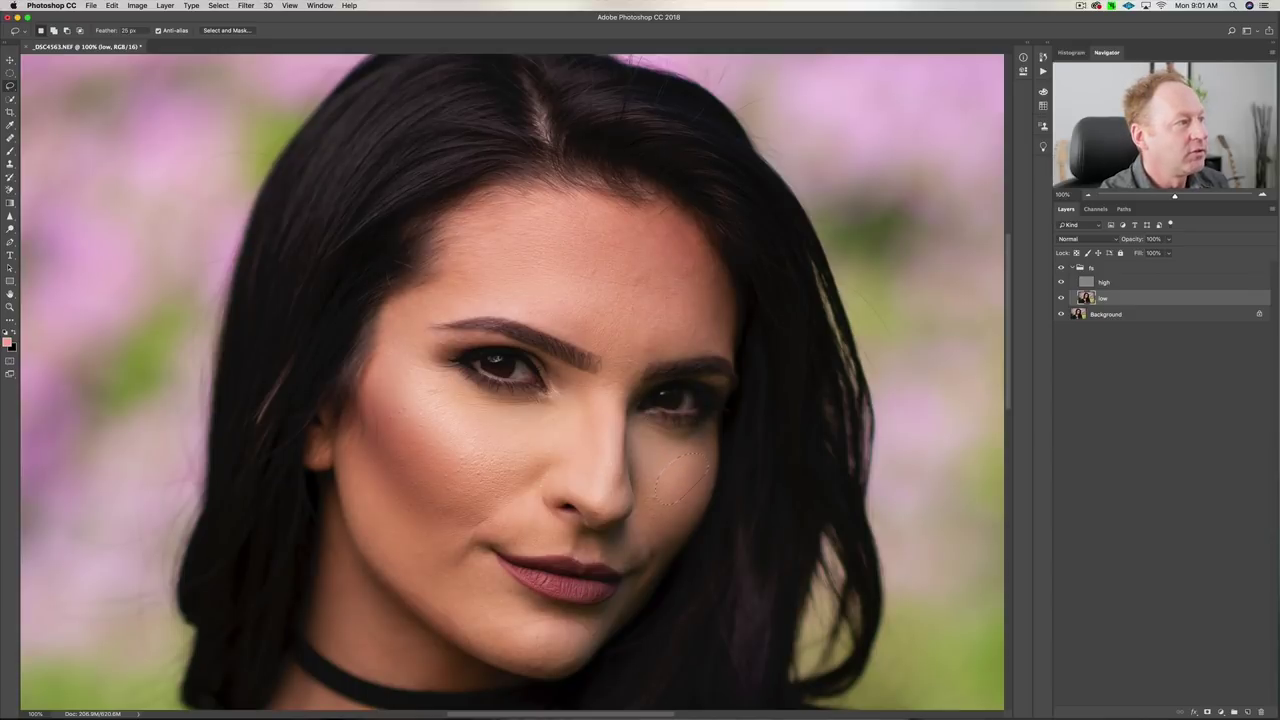
click(246, 5)
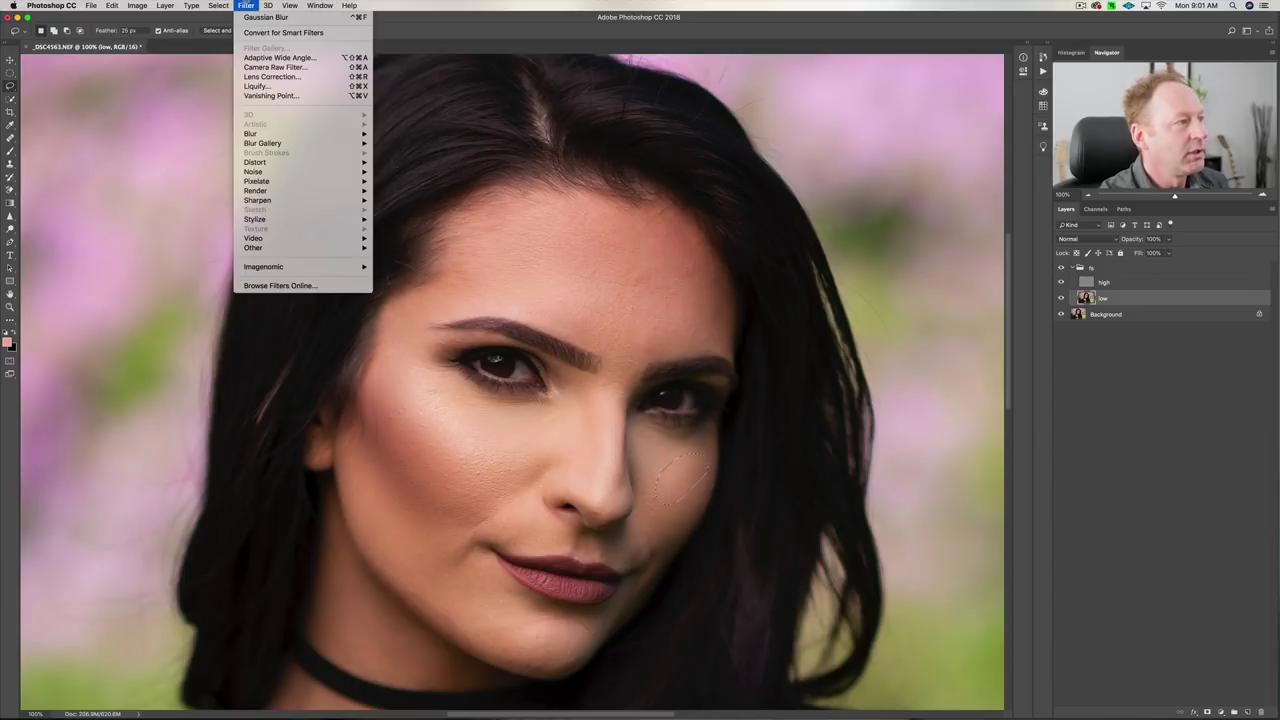
click(270, 17)
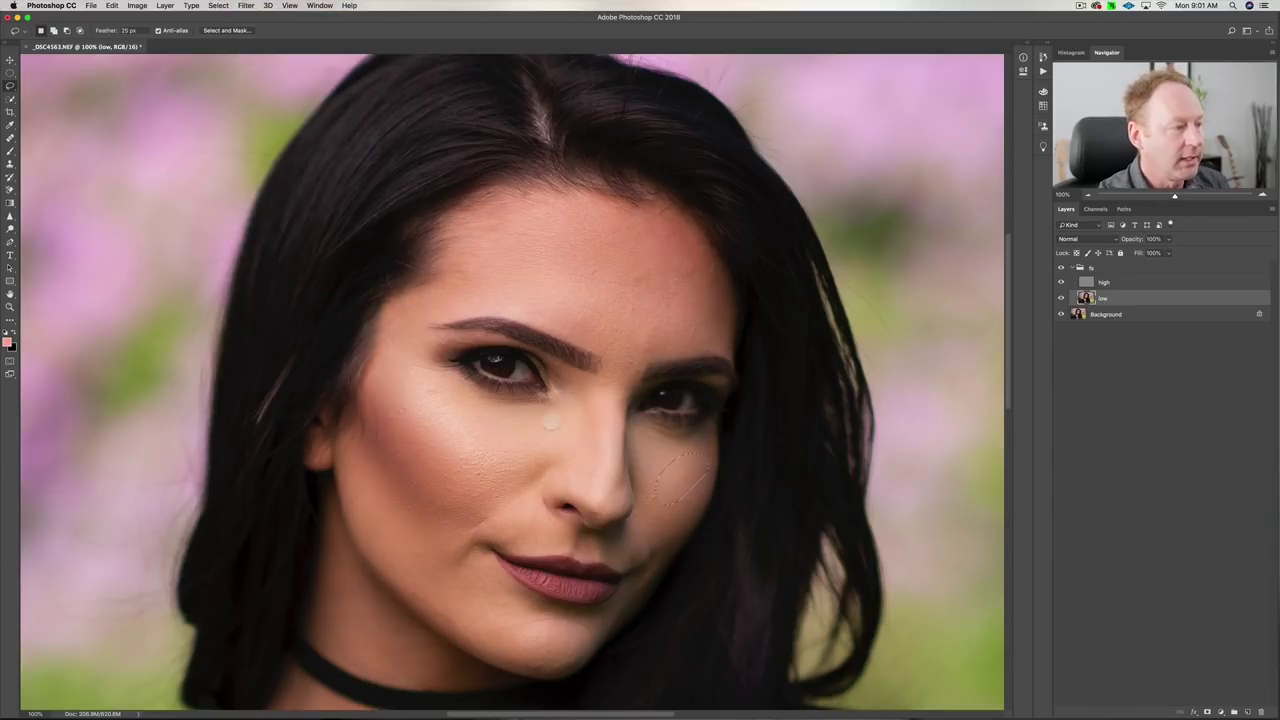
Step: Outline the highlight directly beneath the near eye on the low layer and apply the last Gaussian Blur to it again
mouse_move(473, 409)
mouse_down()
mouse_move(417, 389)
mouse_move(469, 450)
mouse_move(493, 456)
mouse_move(504, 443)
mouse_move(470, 406)
mouse_up()
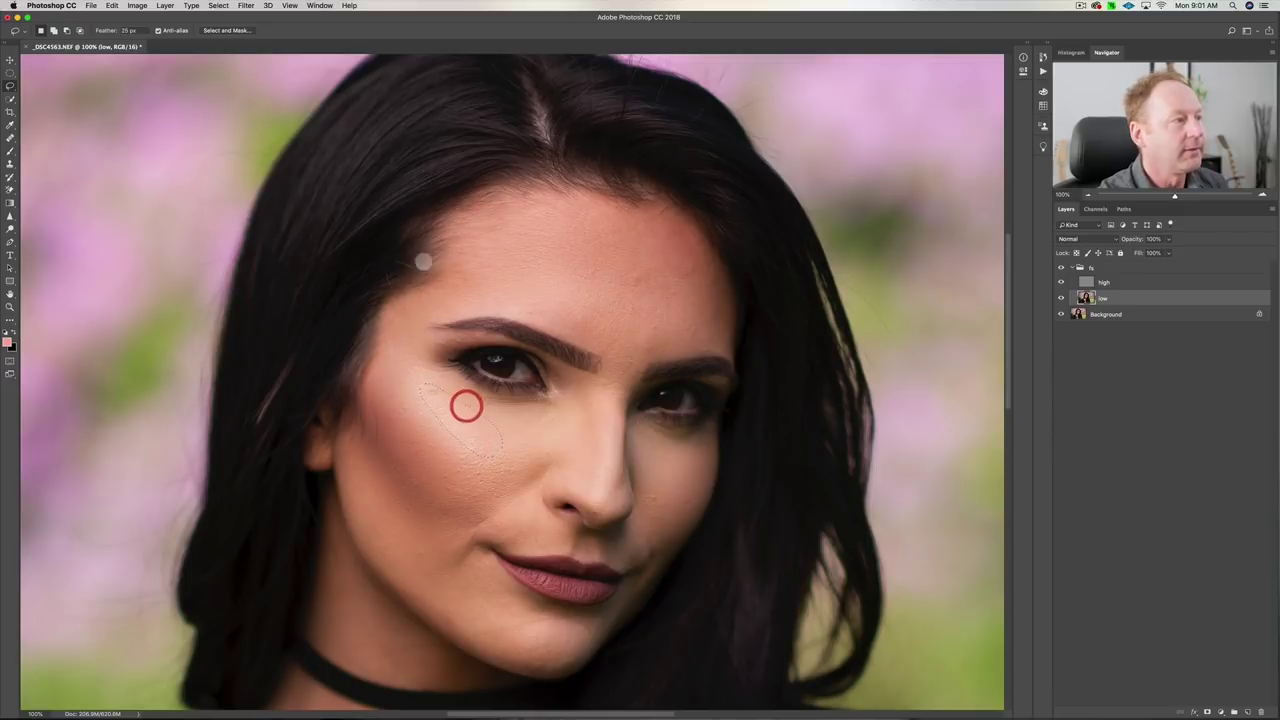
click(246, 5)
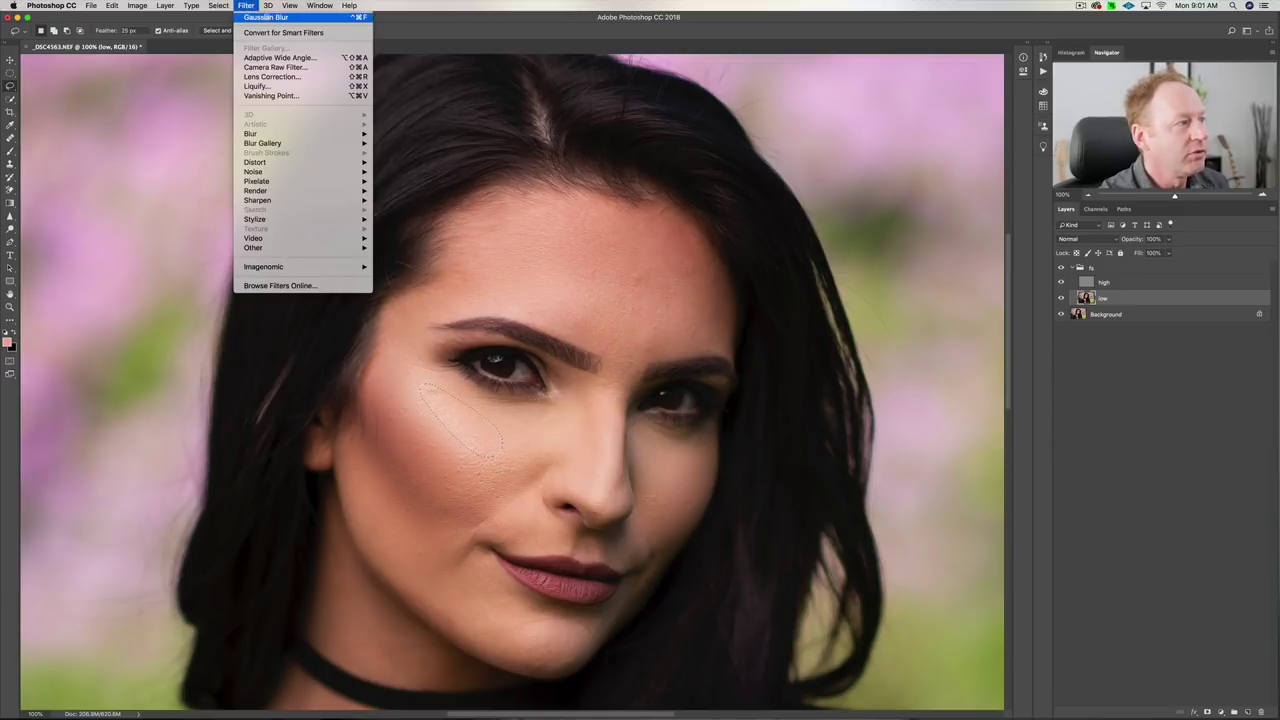
click(262, 17)
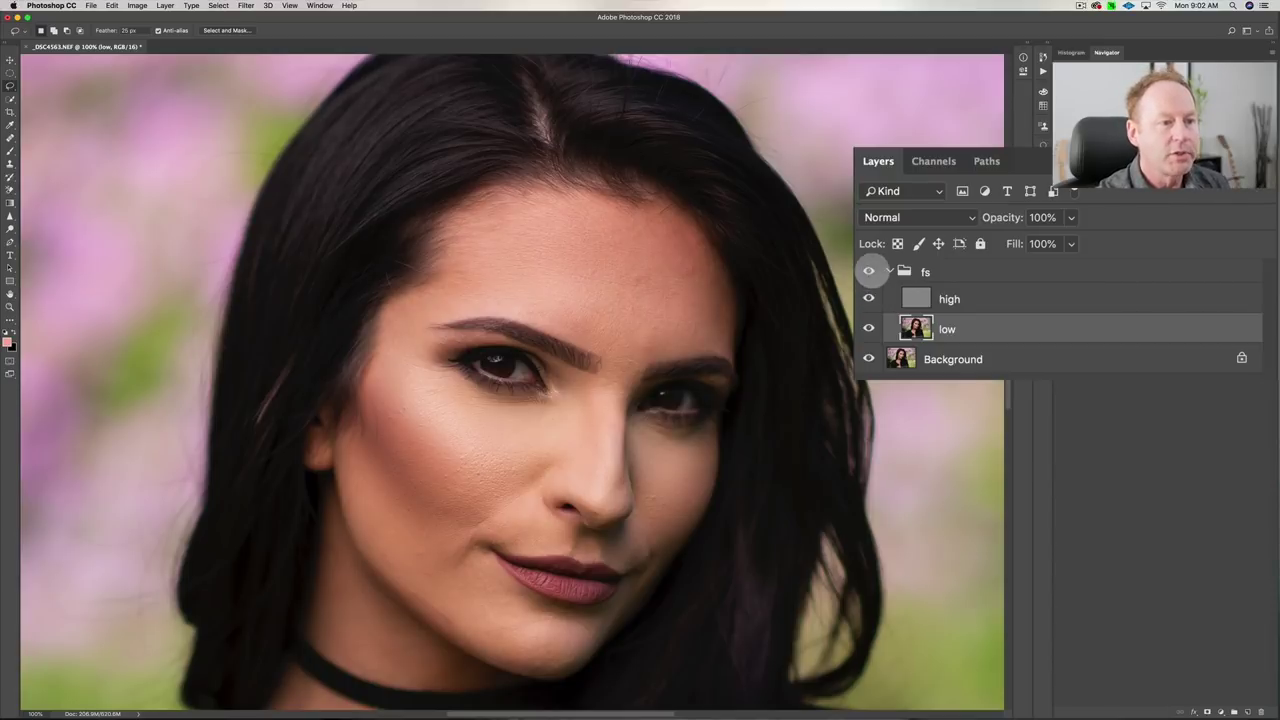
Step: Toggle the fs group's visibility at 100% and 200% zoom to compare the retouched skin and cheek texture with the original
click(870, 270)
click(869, 270)
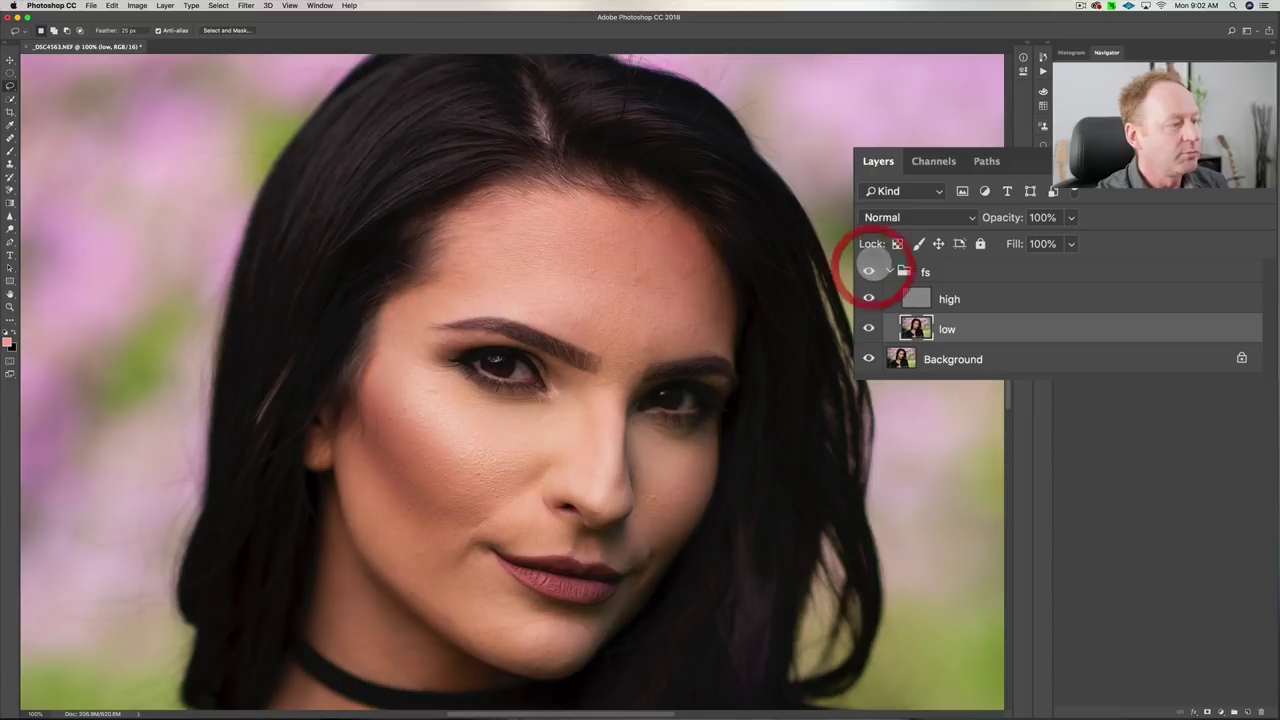
click(869, 270)
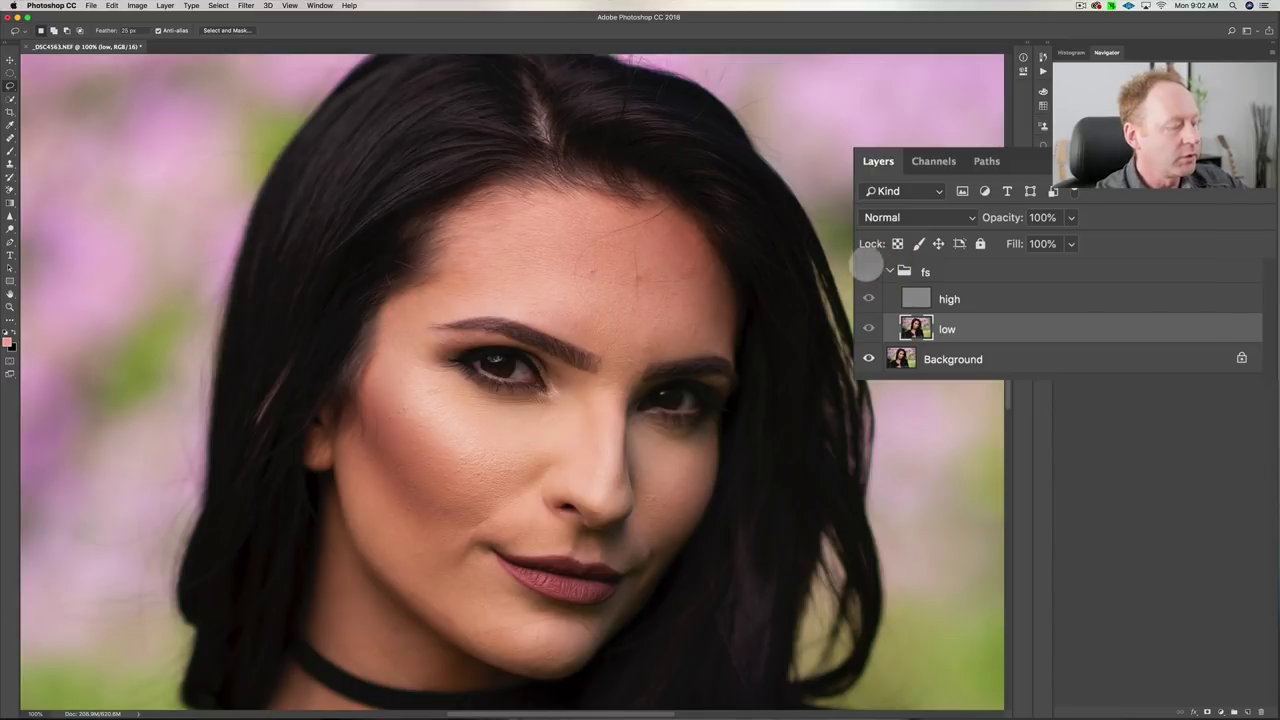
key(super+plus)
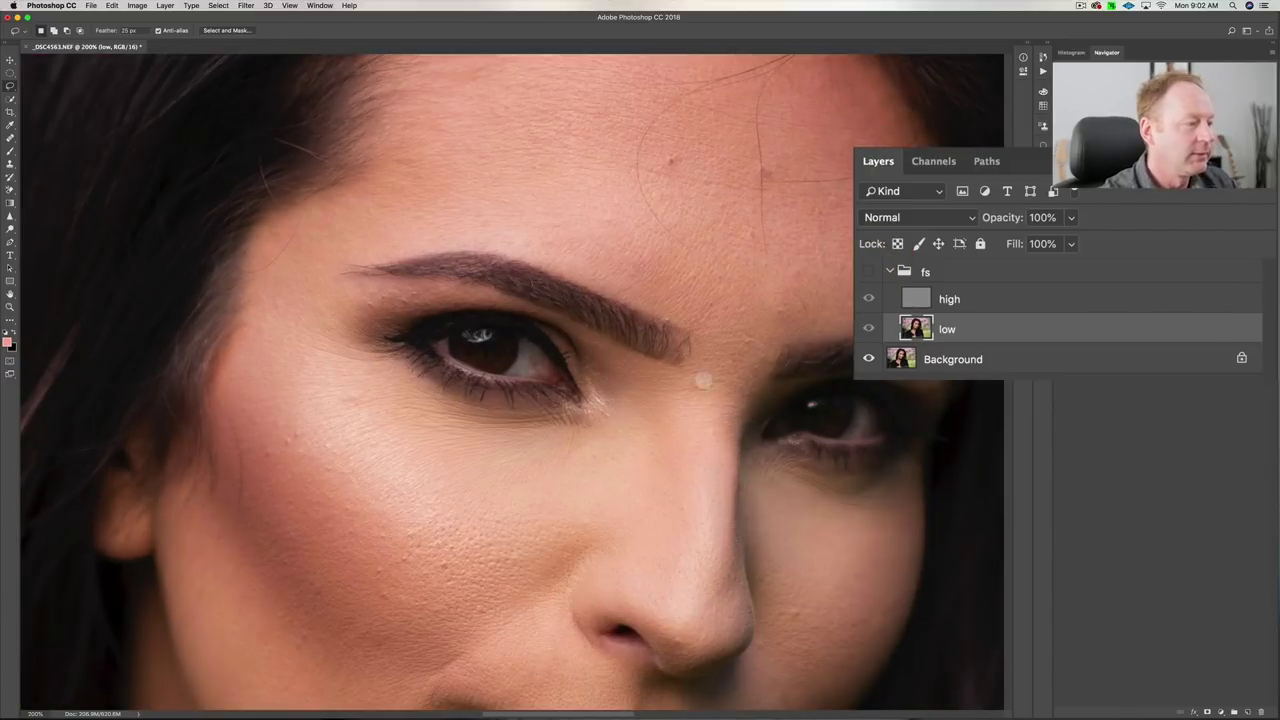
drag(608, 394, 727, 227)
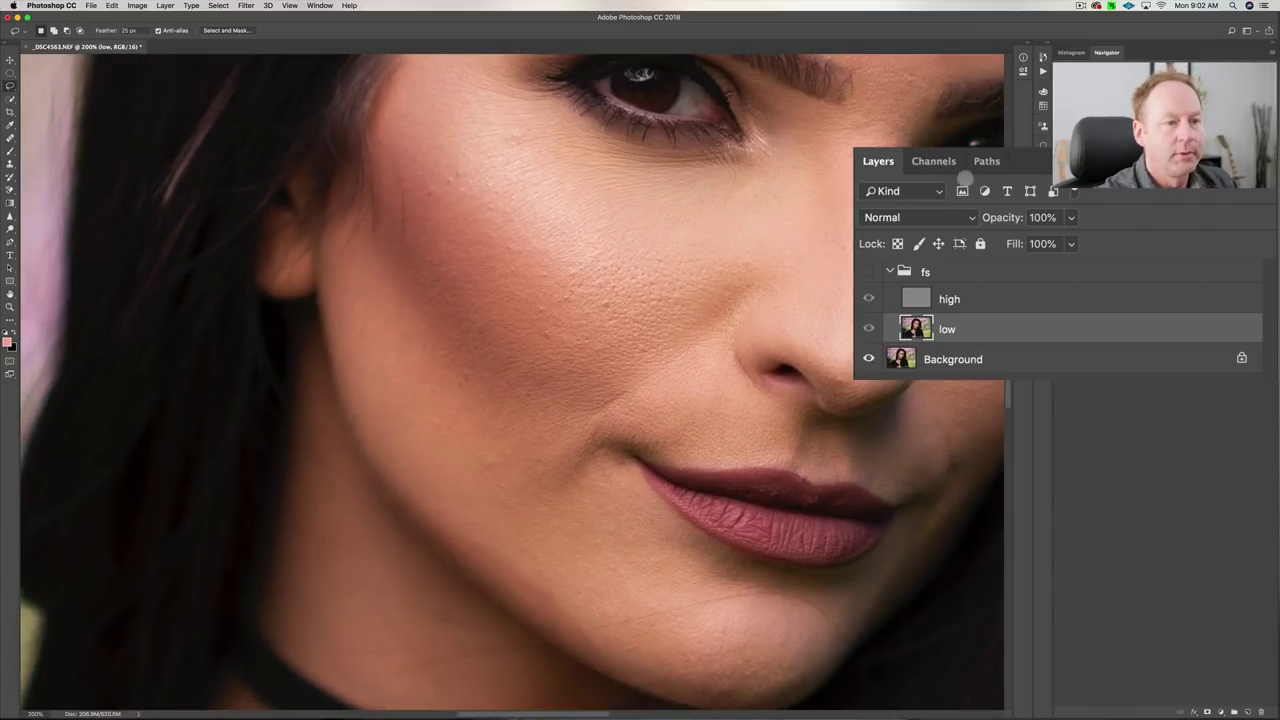
click(868, 270)
click(869, 268)
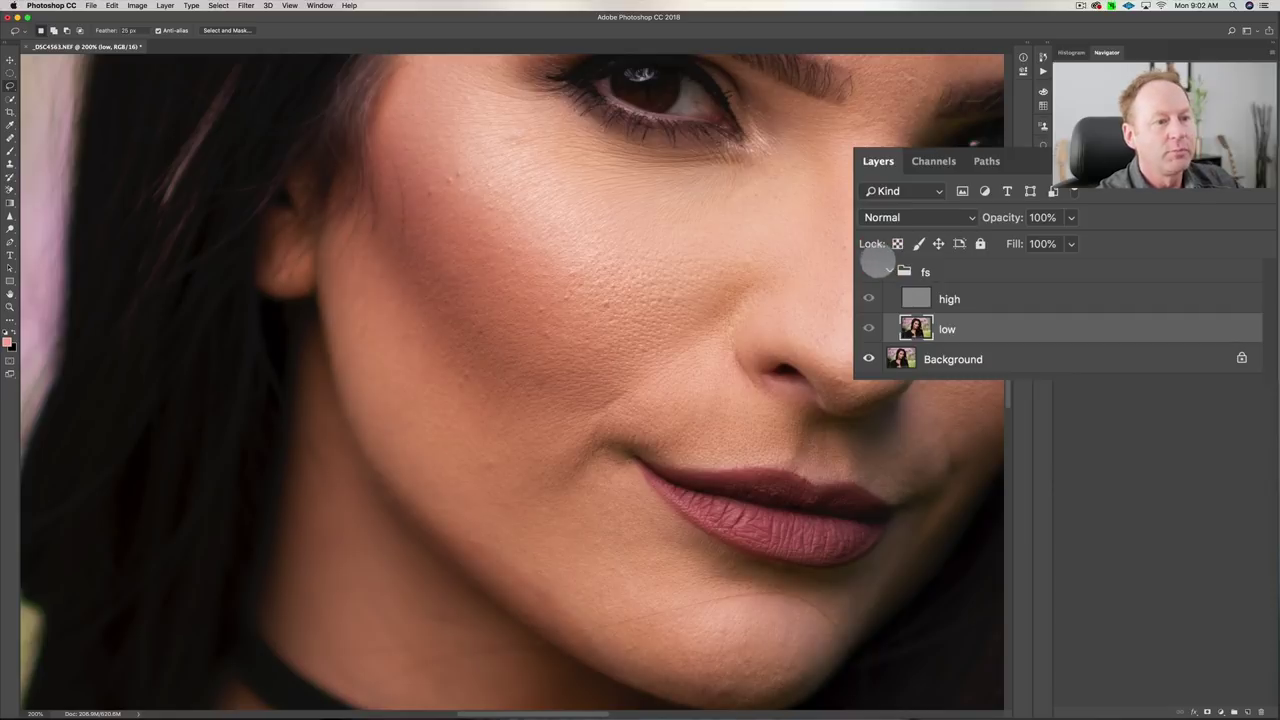
click(868, 270)
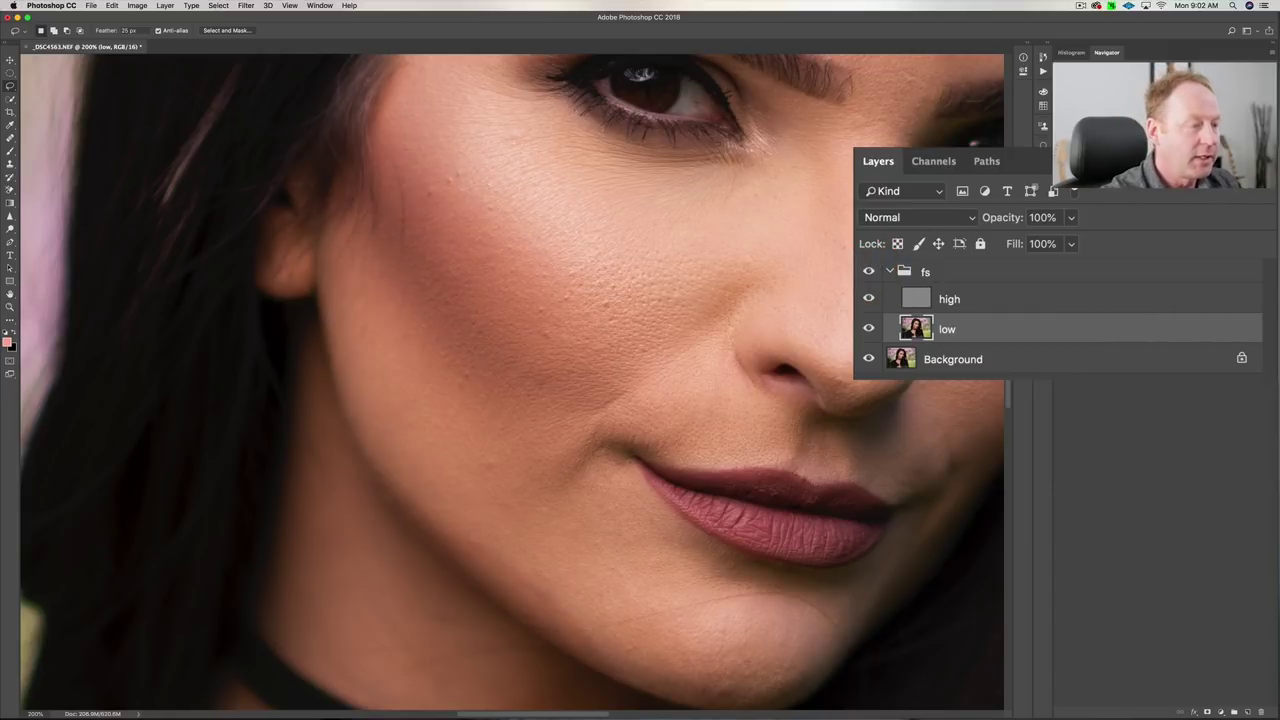
Step: Add a new empty layer between the low and high layers
key(super+minus)
key(super+minus)
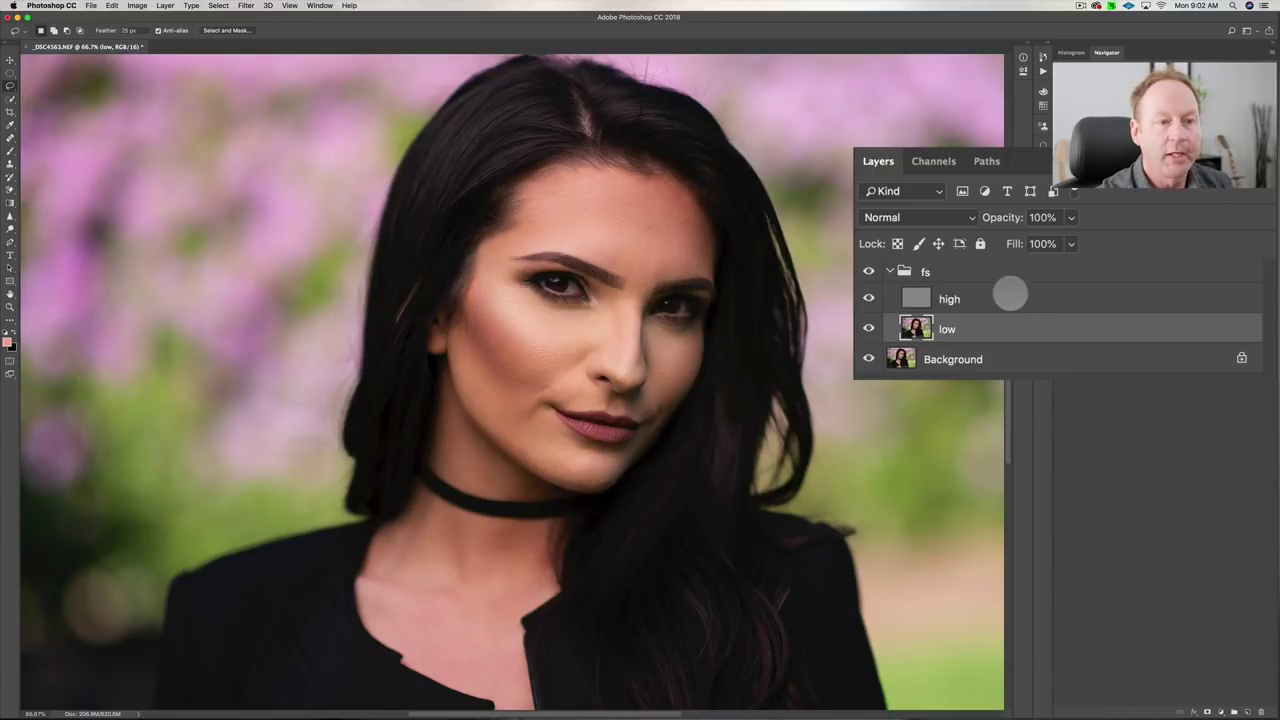
click(1006, 292)
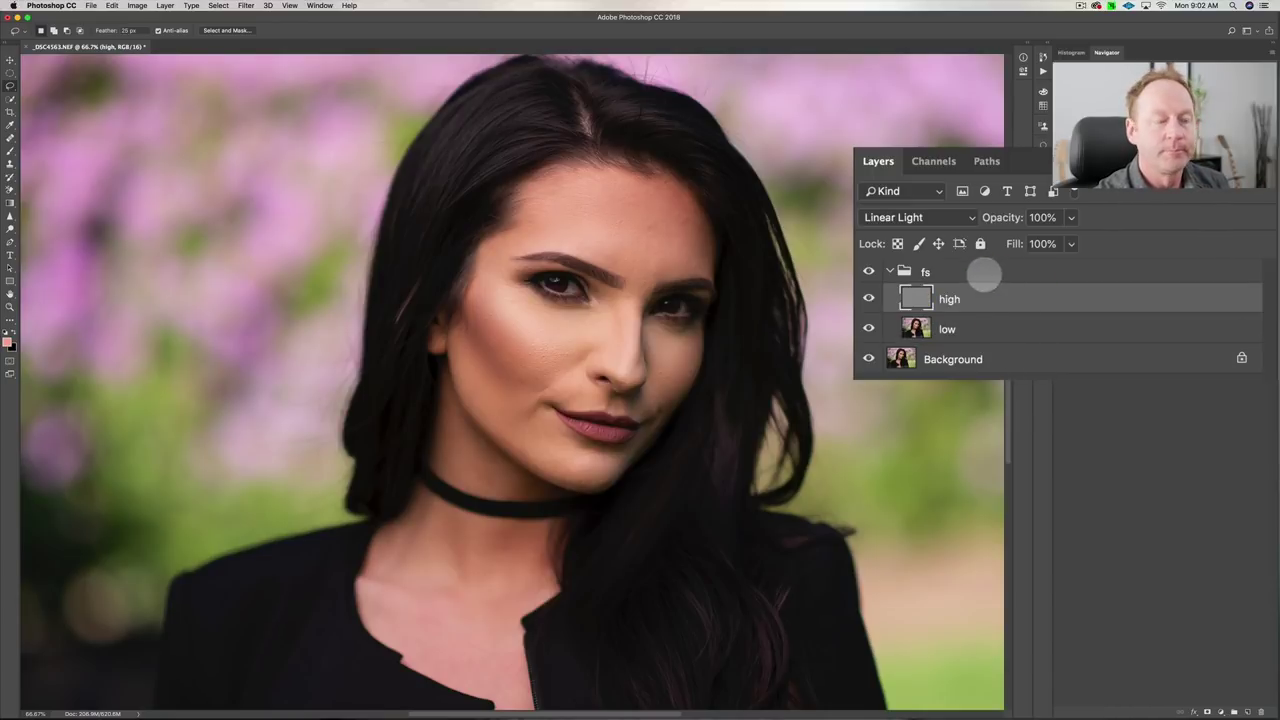
click(985, 328)
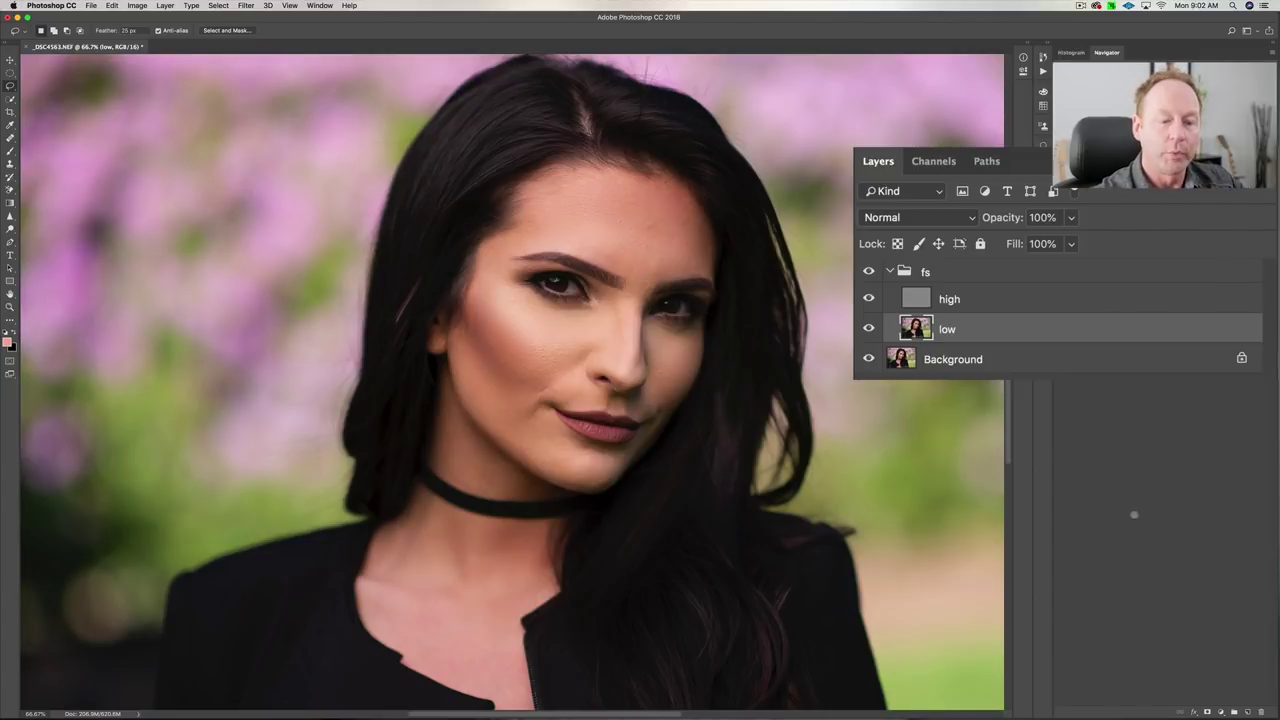
click(1246, 711)
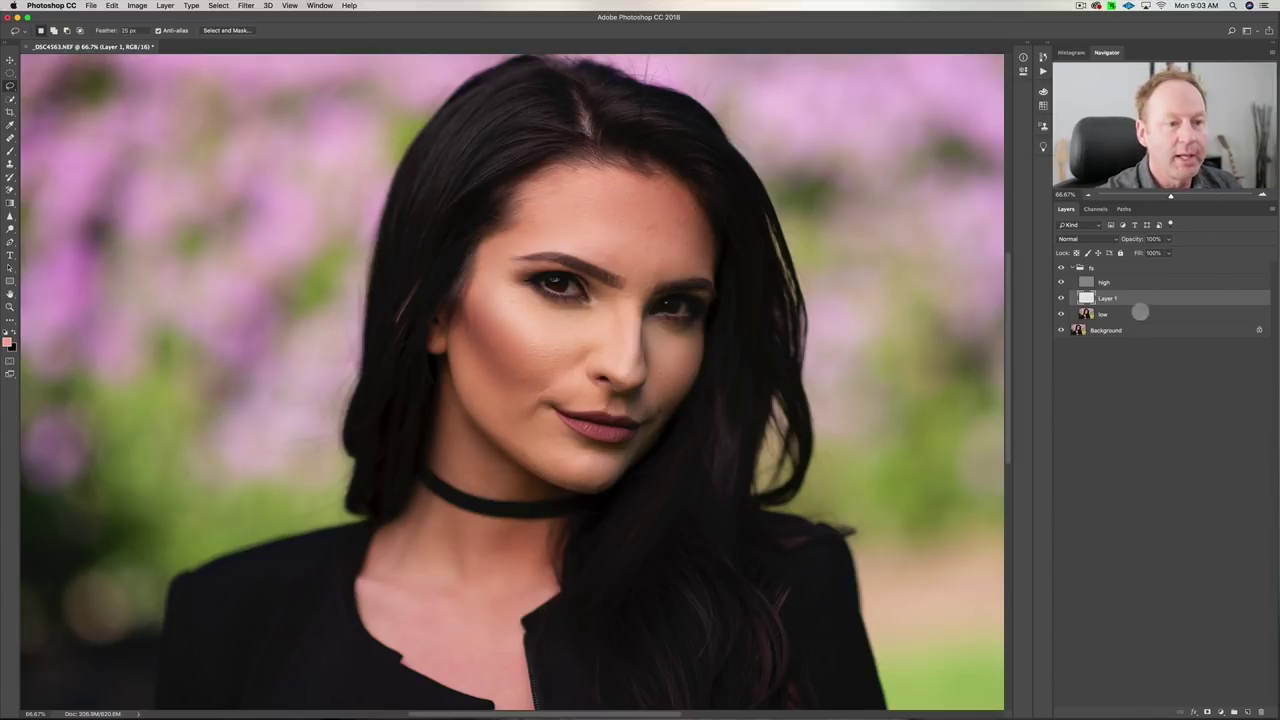
Step: Delete the fs group with all the layers inside it, keeping only the Background layer
click(1135, 313)
click(1118, 268)
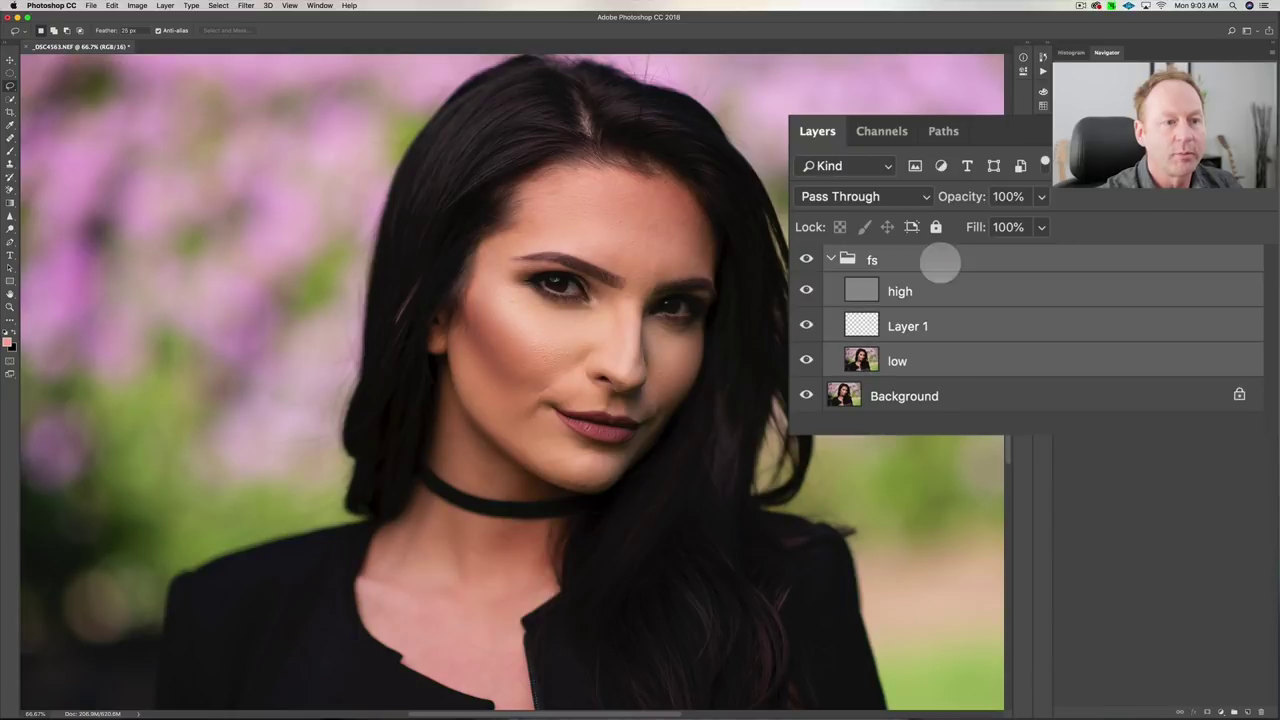
key(Delete)
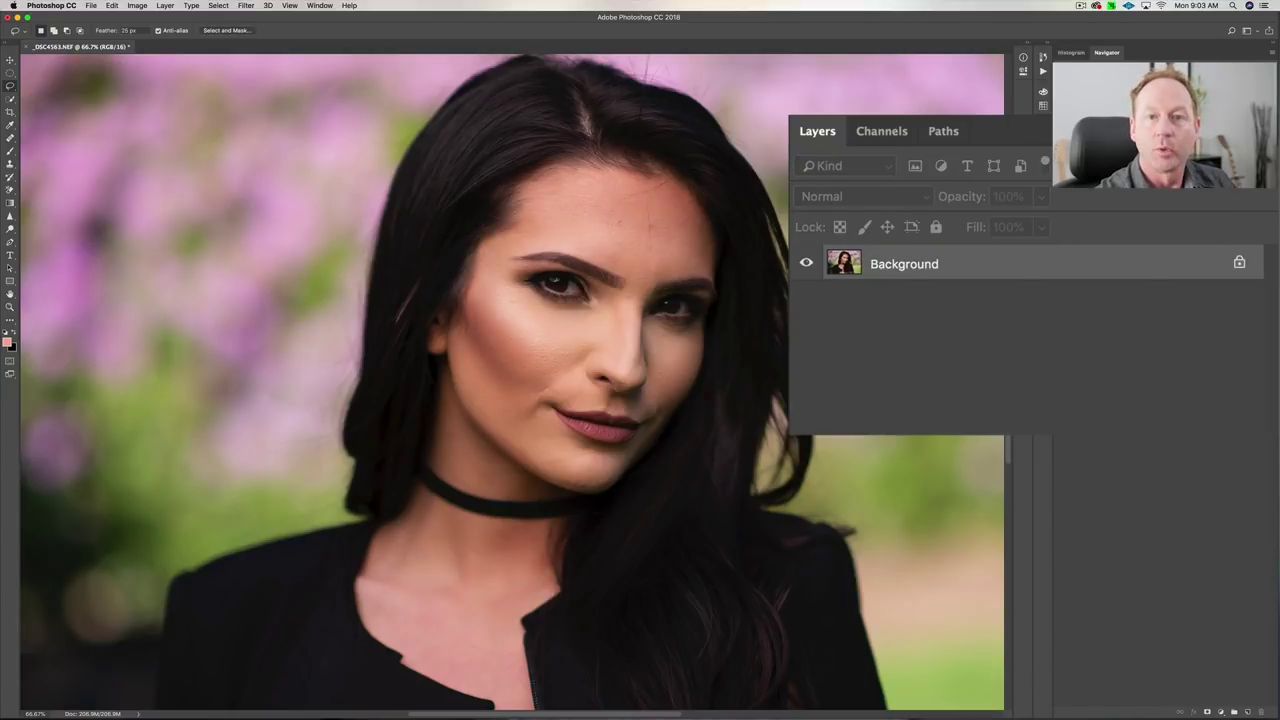
Step: Duplicate the Background layer twice and name the lower copy "low" and the upper copy "high"
key(ctrl+j)
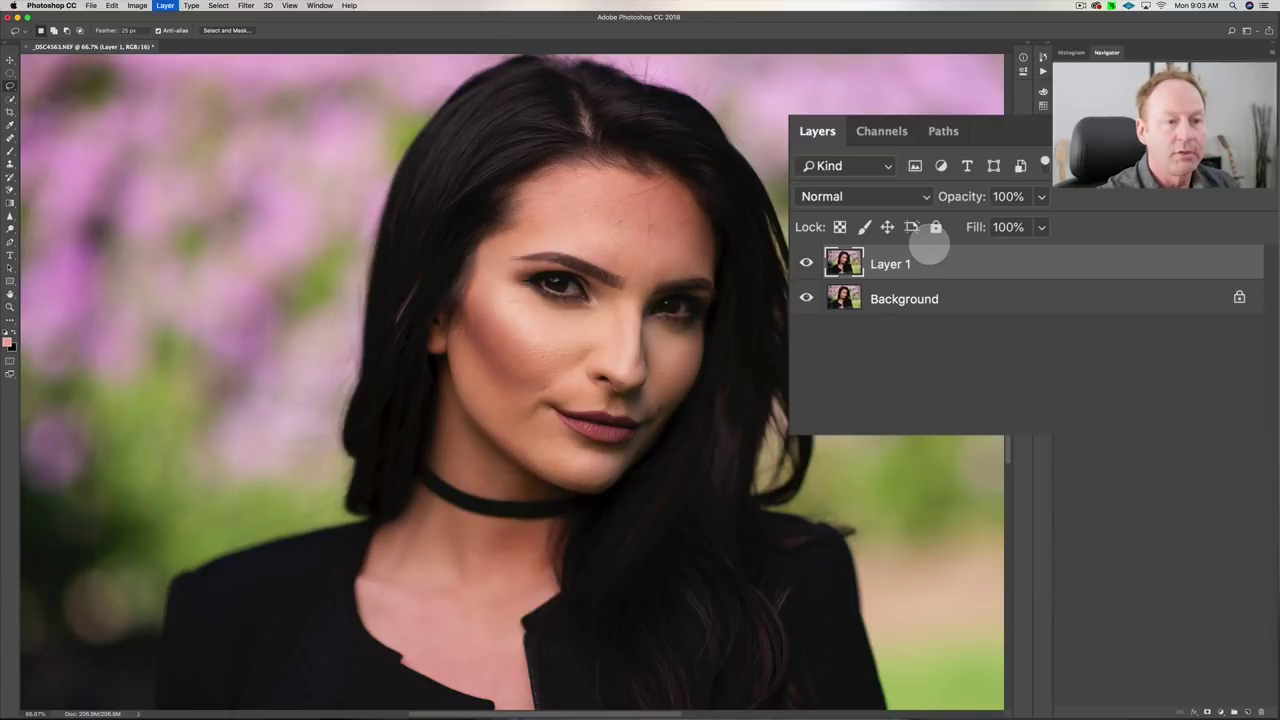
key(ctrl+j)
double_click(888, 298)
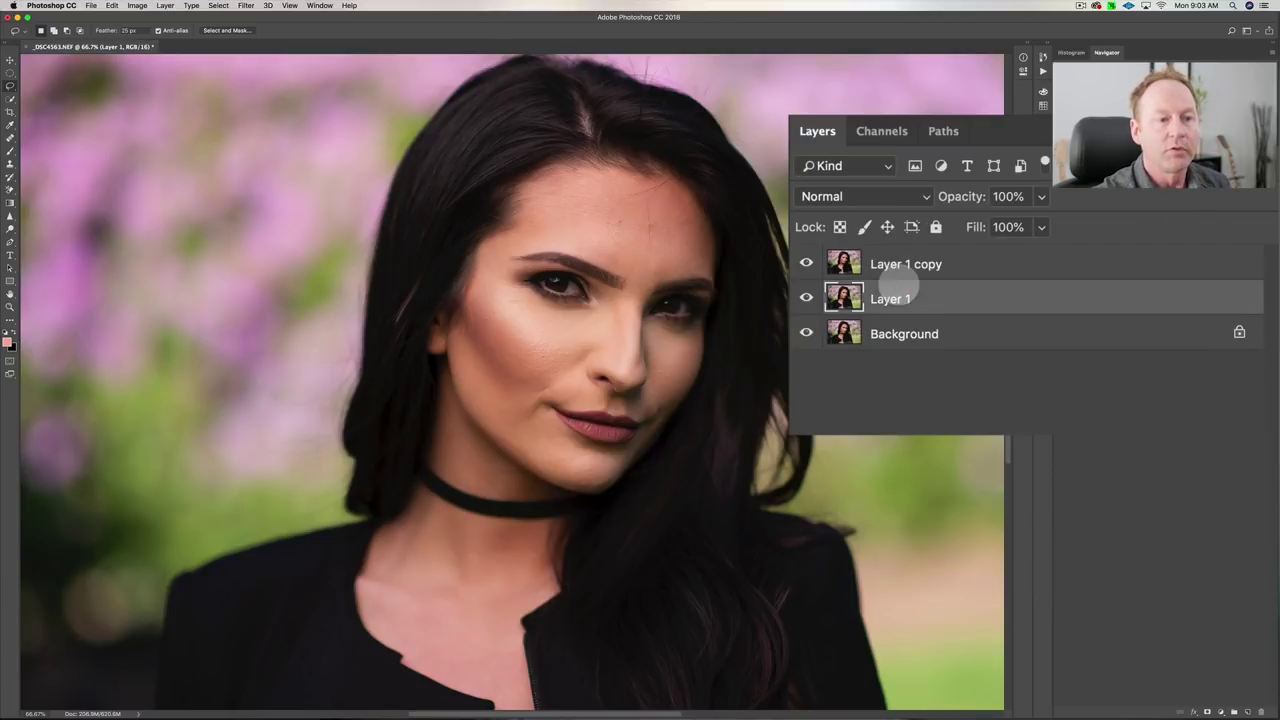
text(low)
key(Return)
double_click(928, 264)
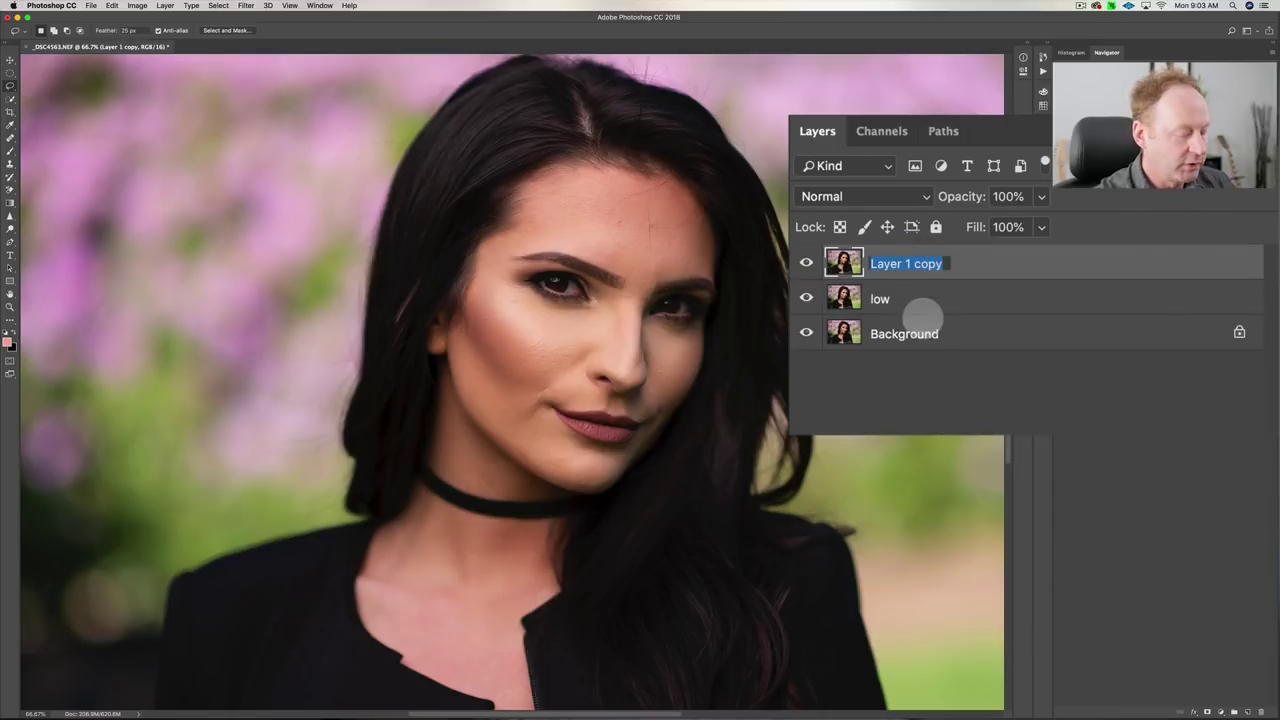
text(high)
key(Return)
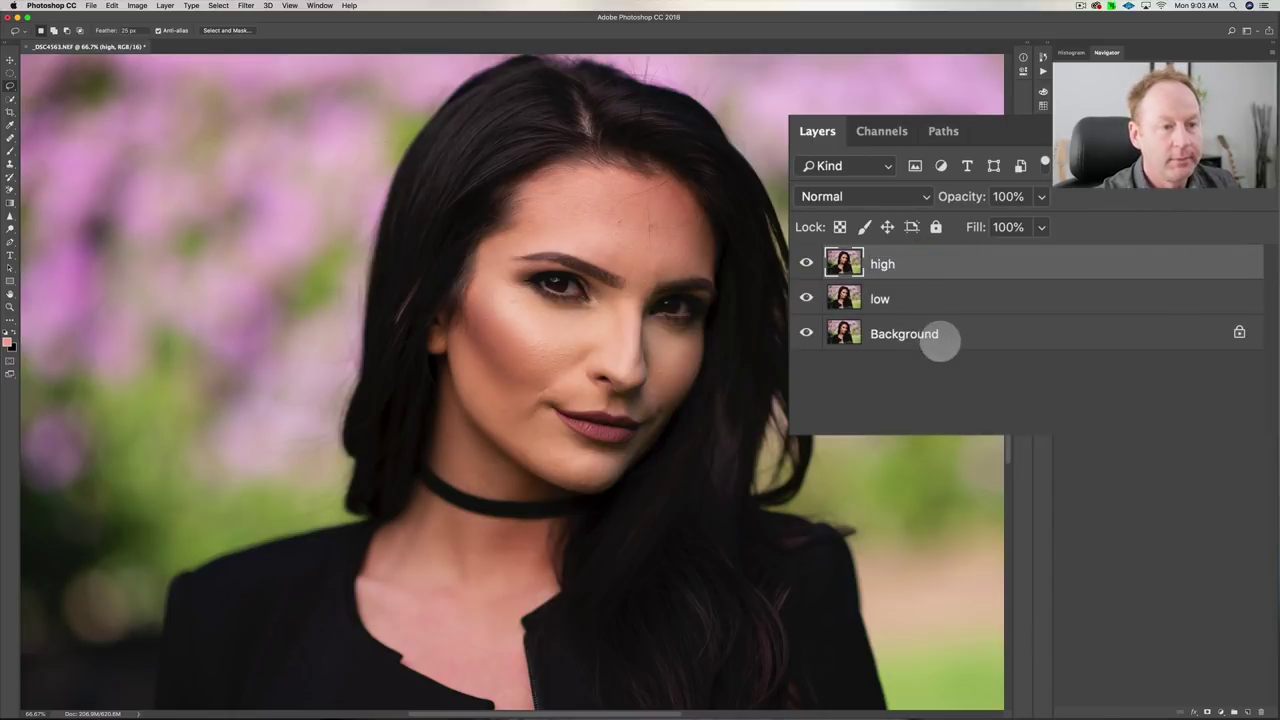
Step: Hide the high layer and apply a Gaussian Blur with a 10 pixel radius to the low layer
click(925, 295)
click(806, 264)
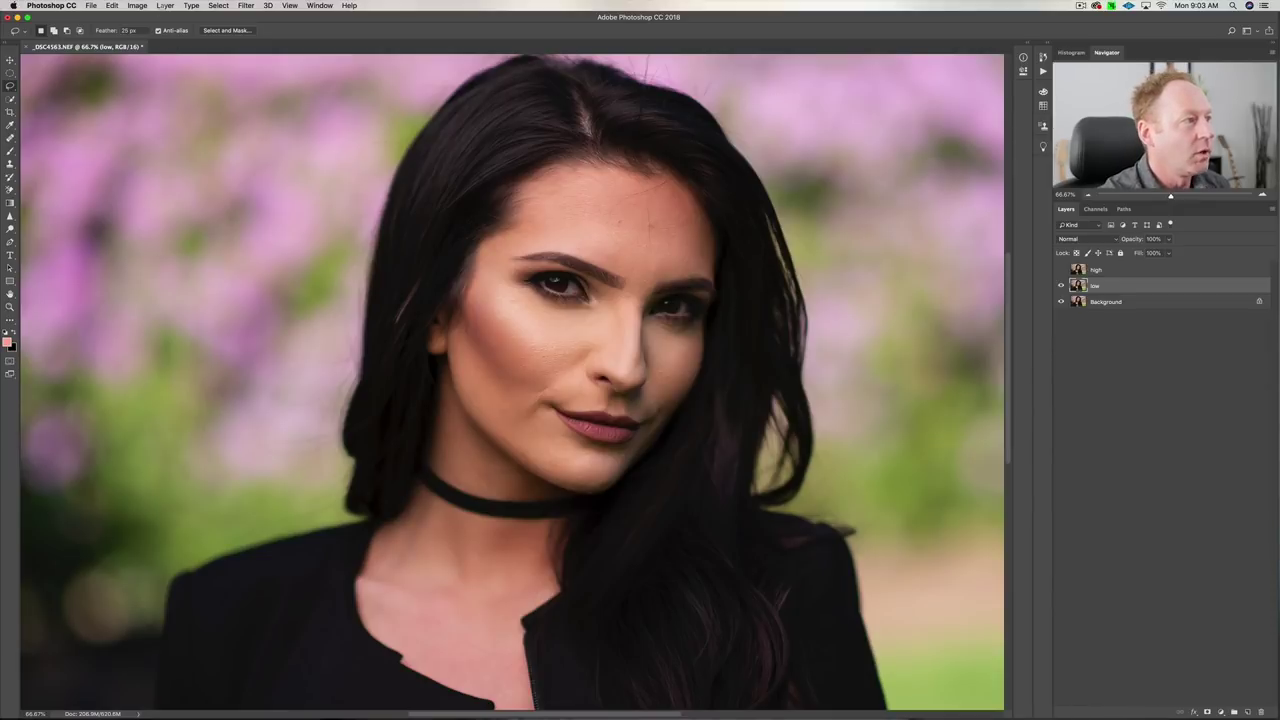
click(245, 5)
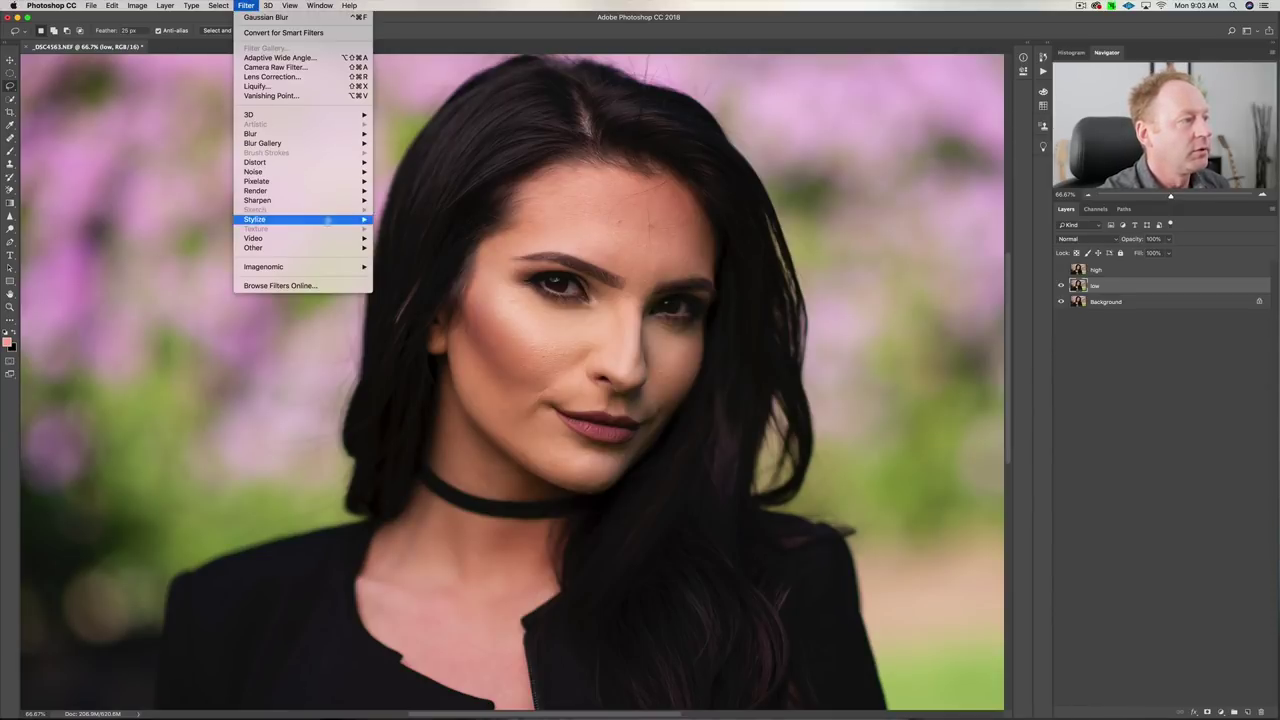
mouse_move(300, 143)
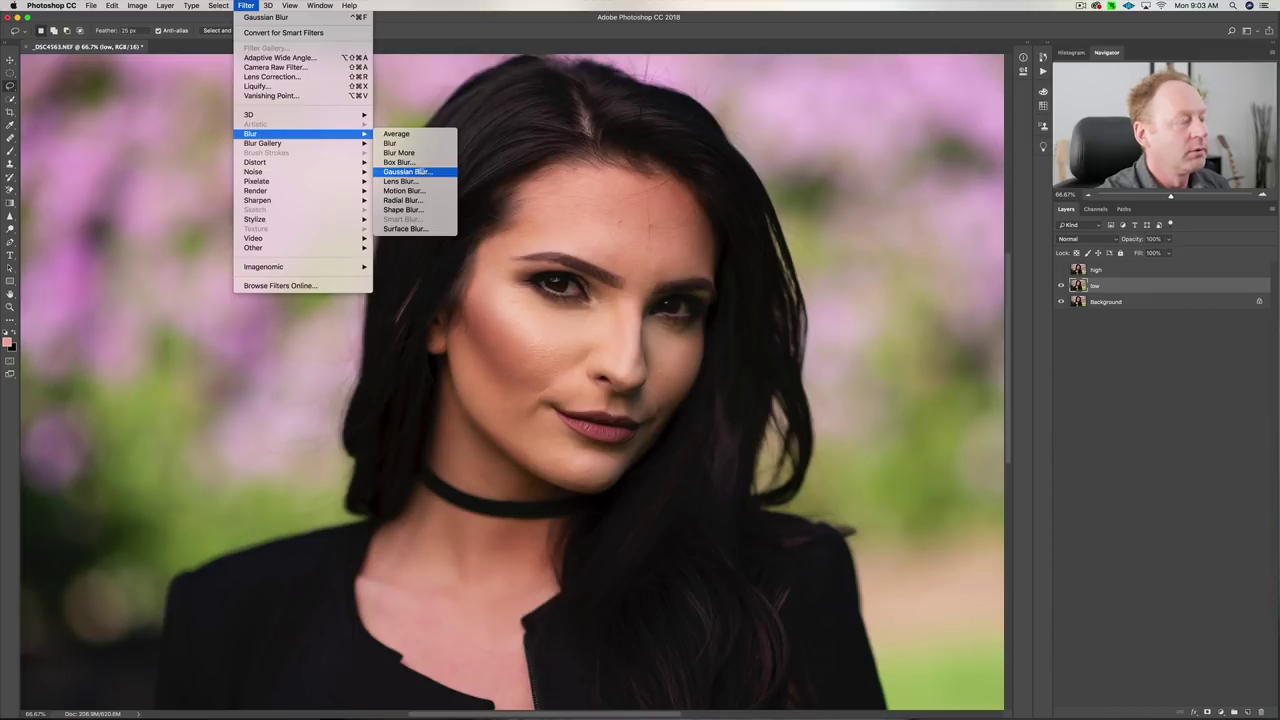
click(408, 172)
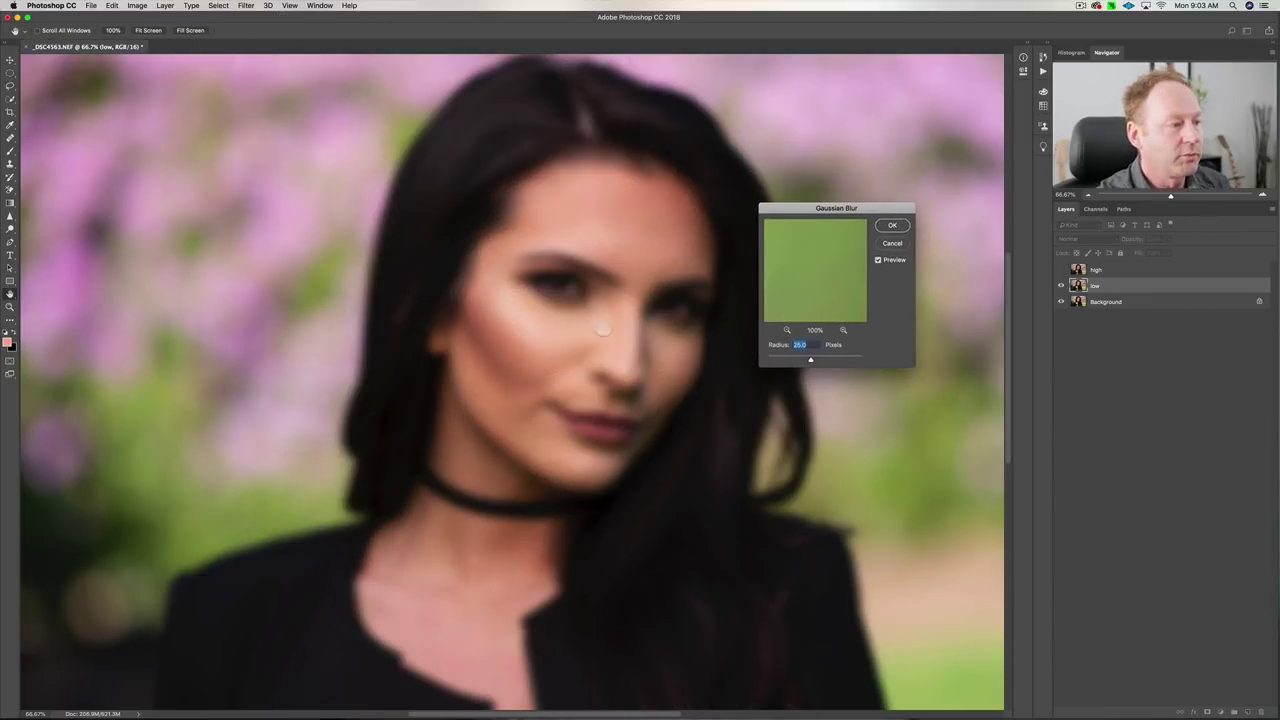
click(587, 412)
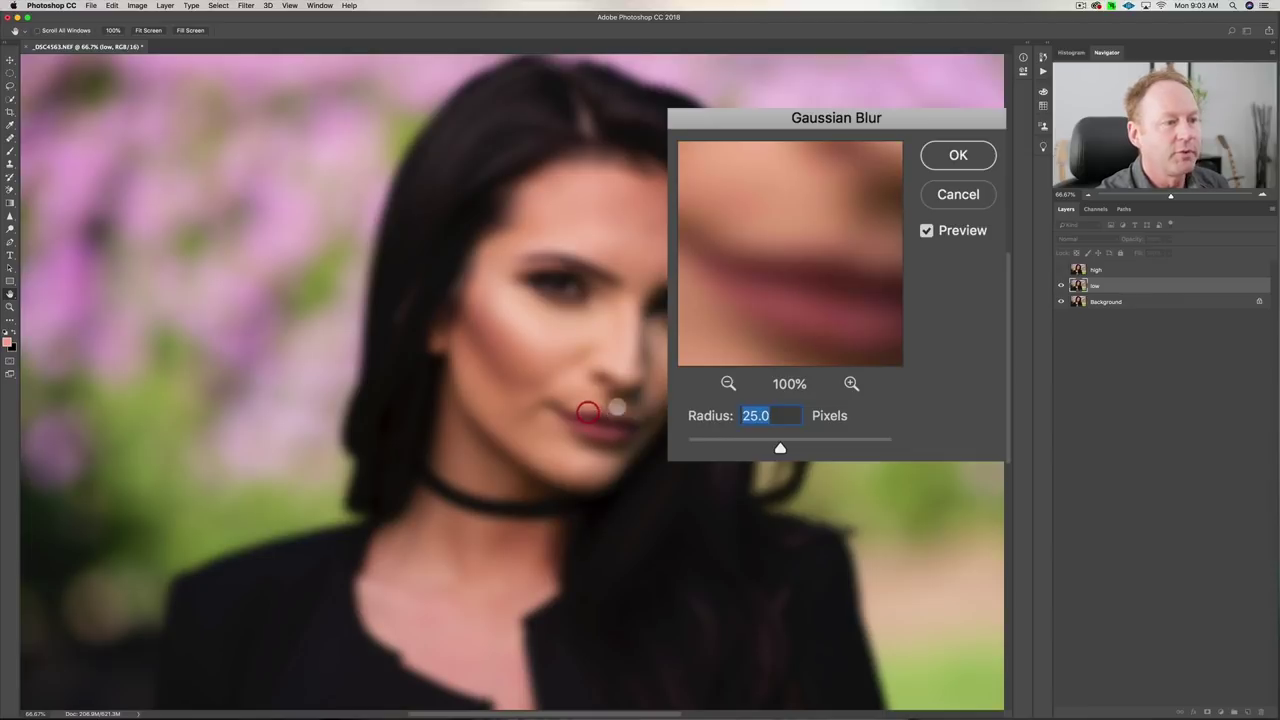
text(10)
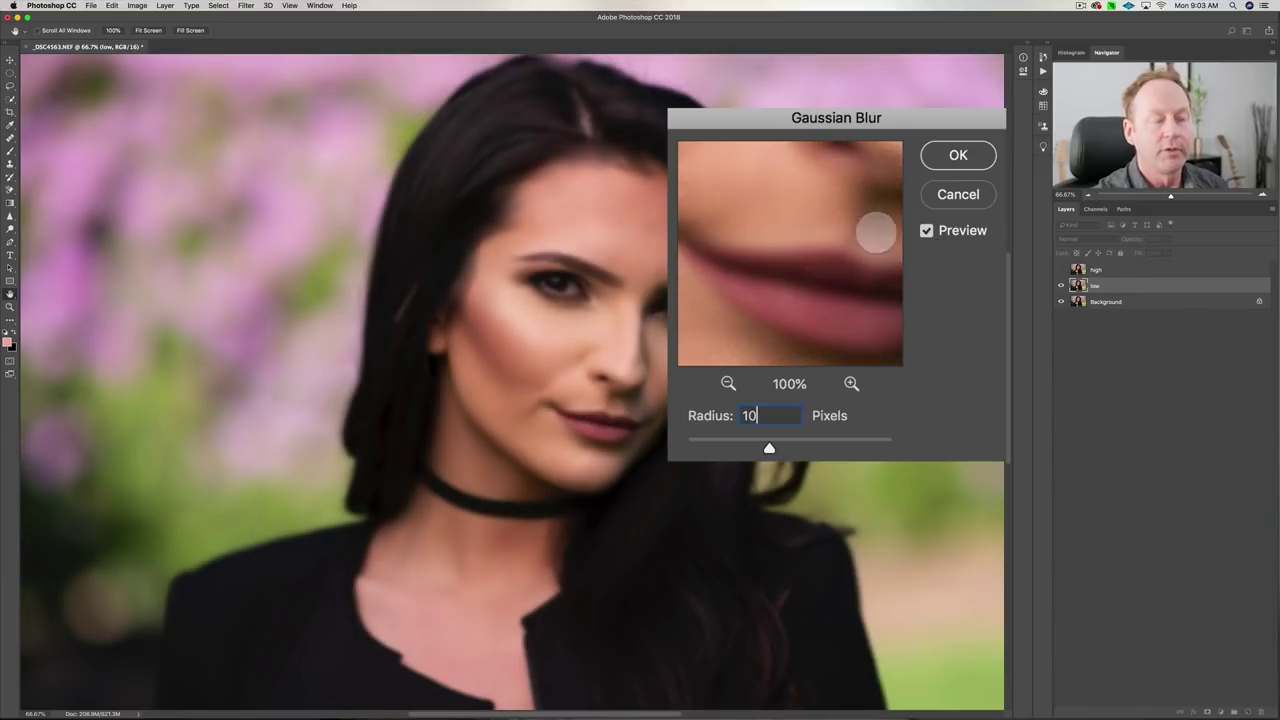
click(955, 158)
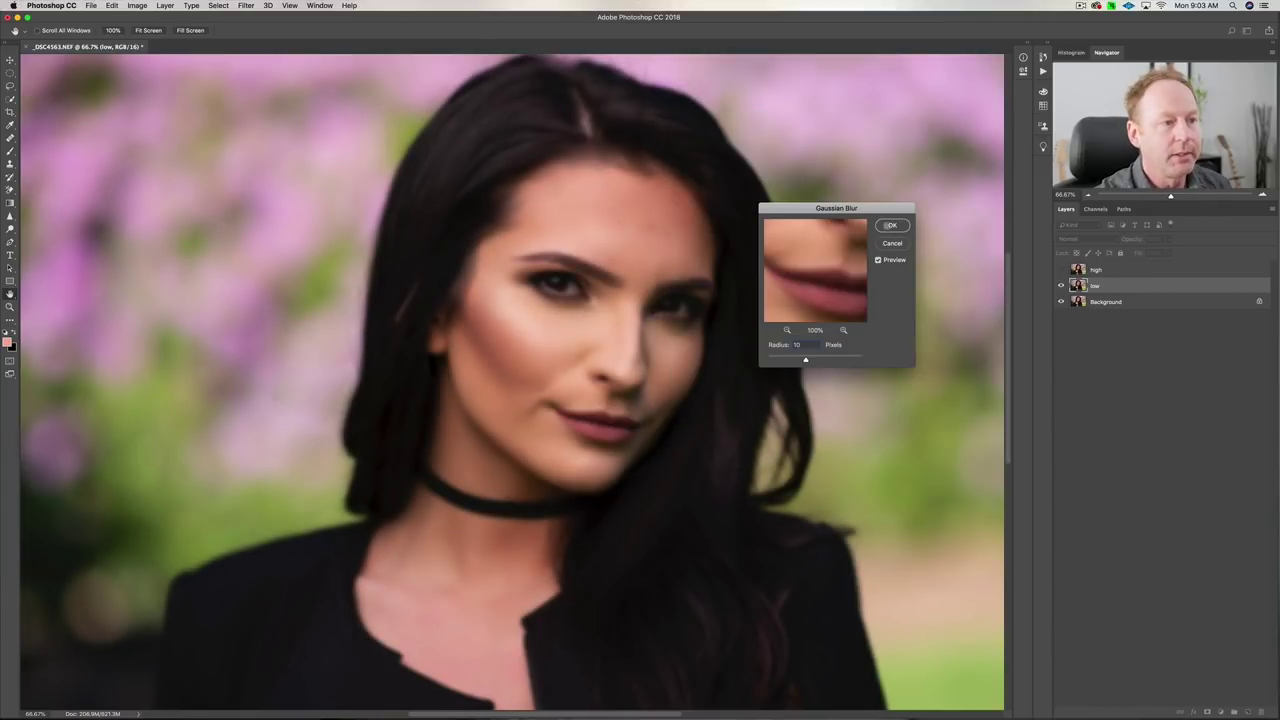
click(891, 226)
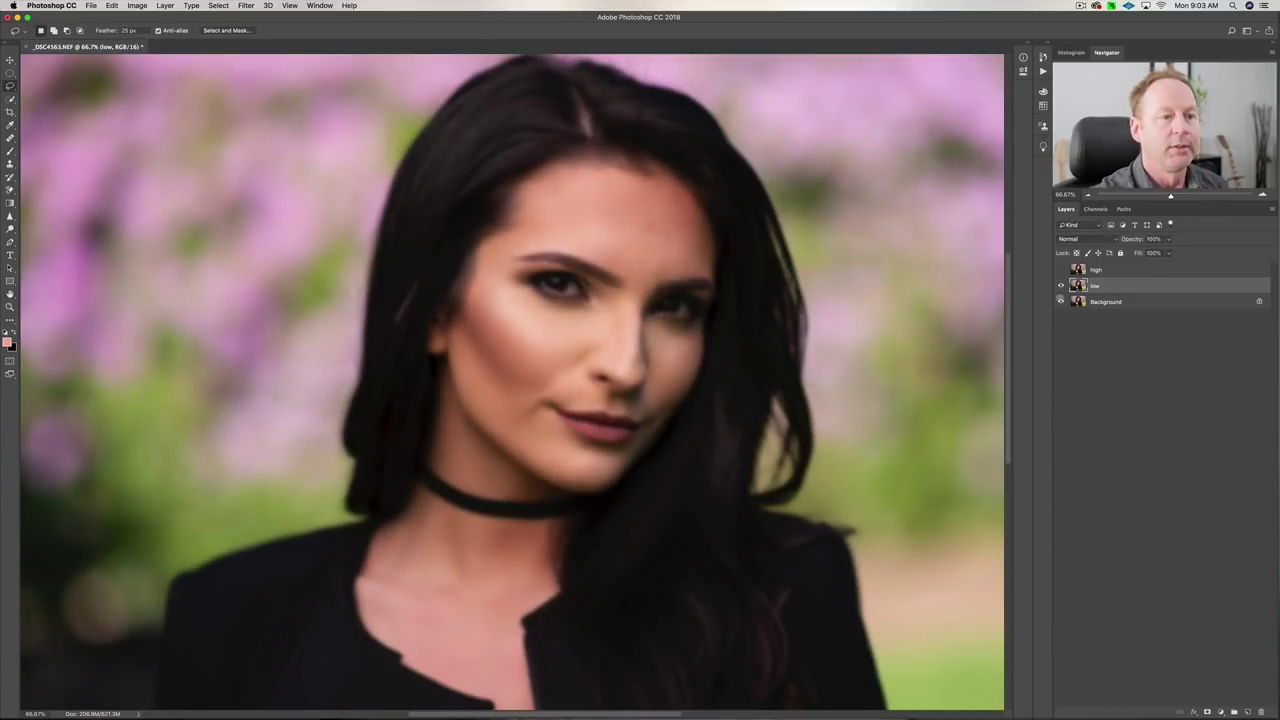
Step: Show the high layer, apply the inverted low layer's RGB to it using Add, Scale 2 and Offset 0, and set its blend mode to Linear Light
click(1110, 269)
click(1061, 269)
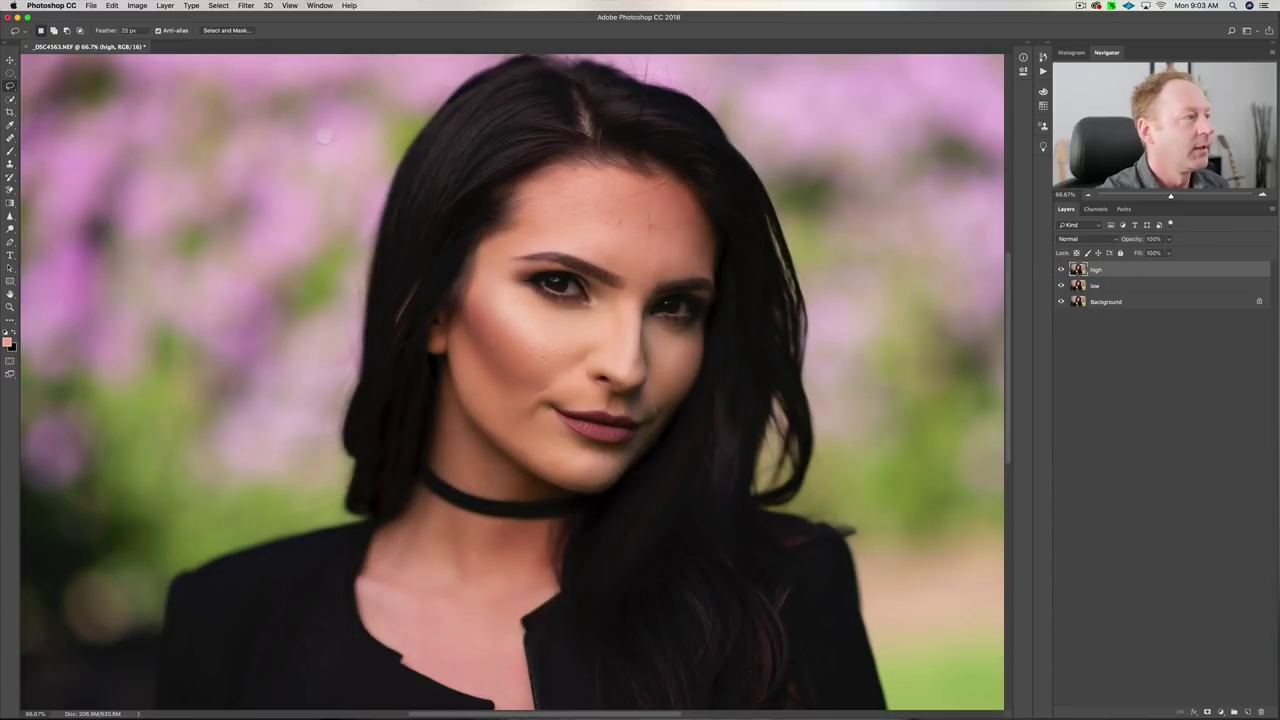
click(136, 6)
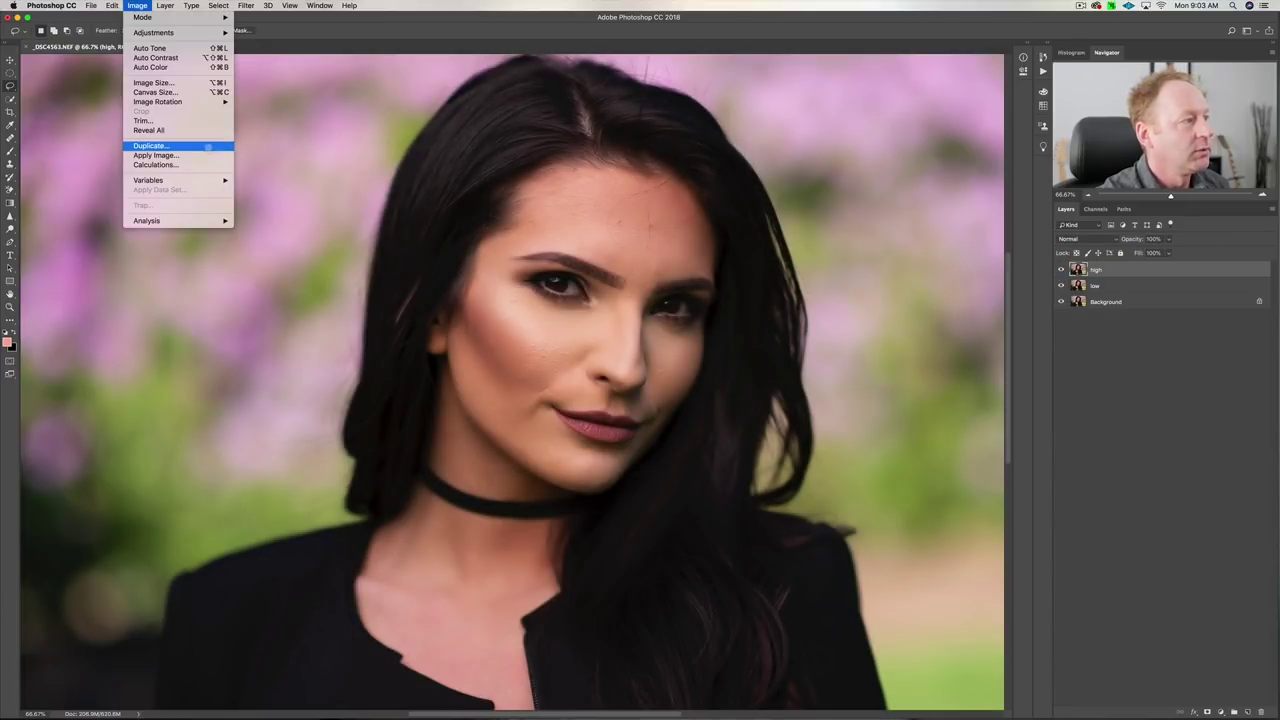
click(210, 155)
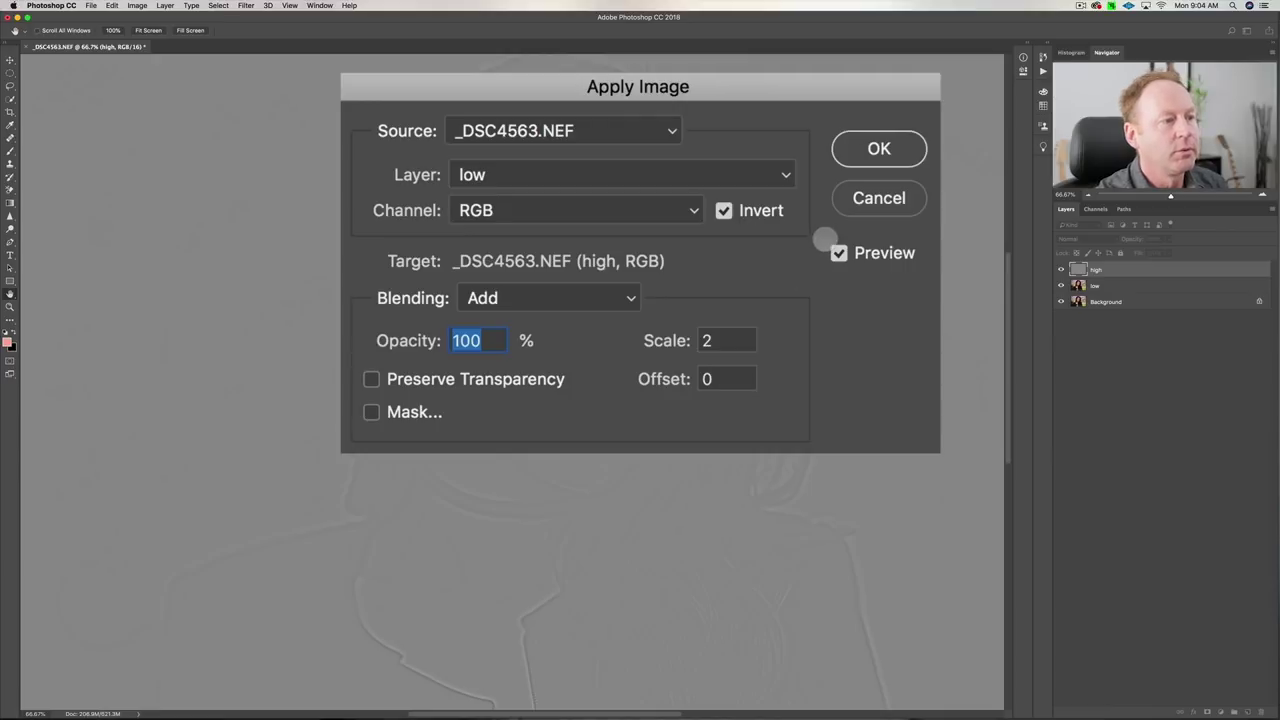
click(877, 146)
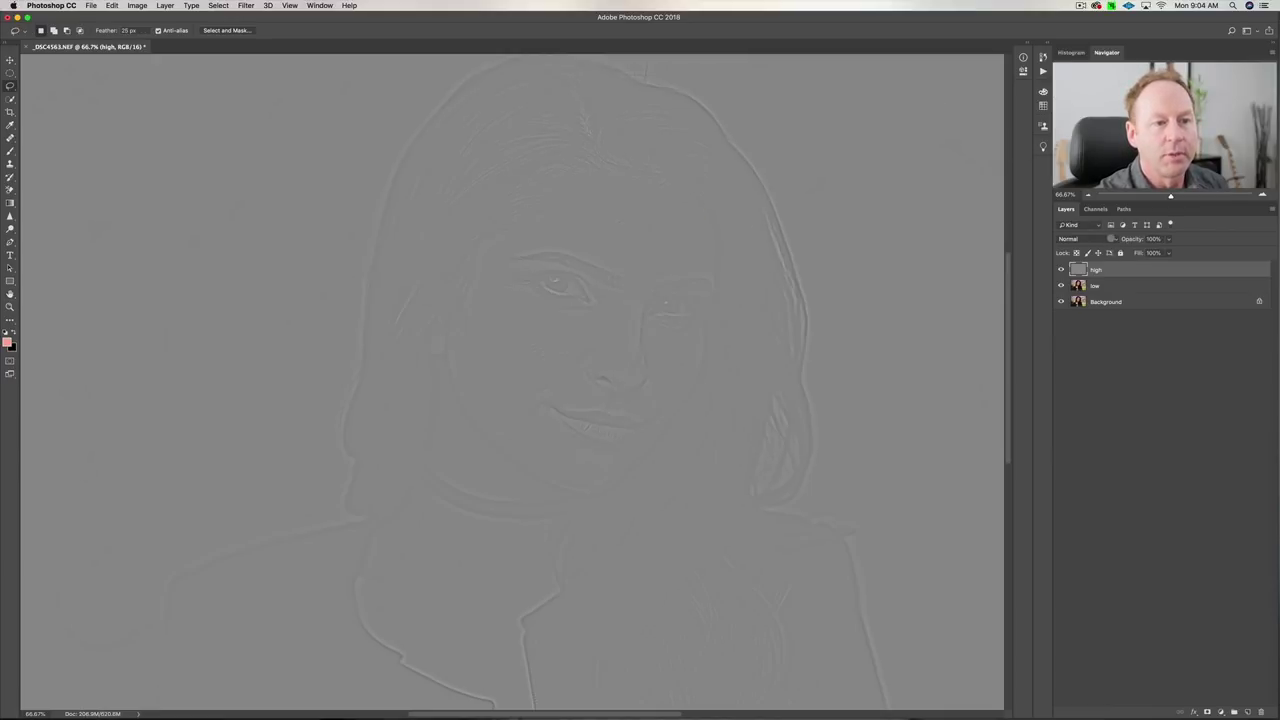
click(1078, 239)
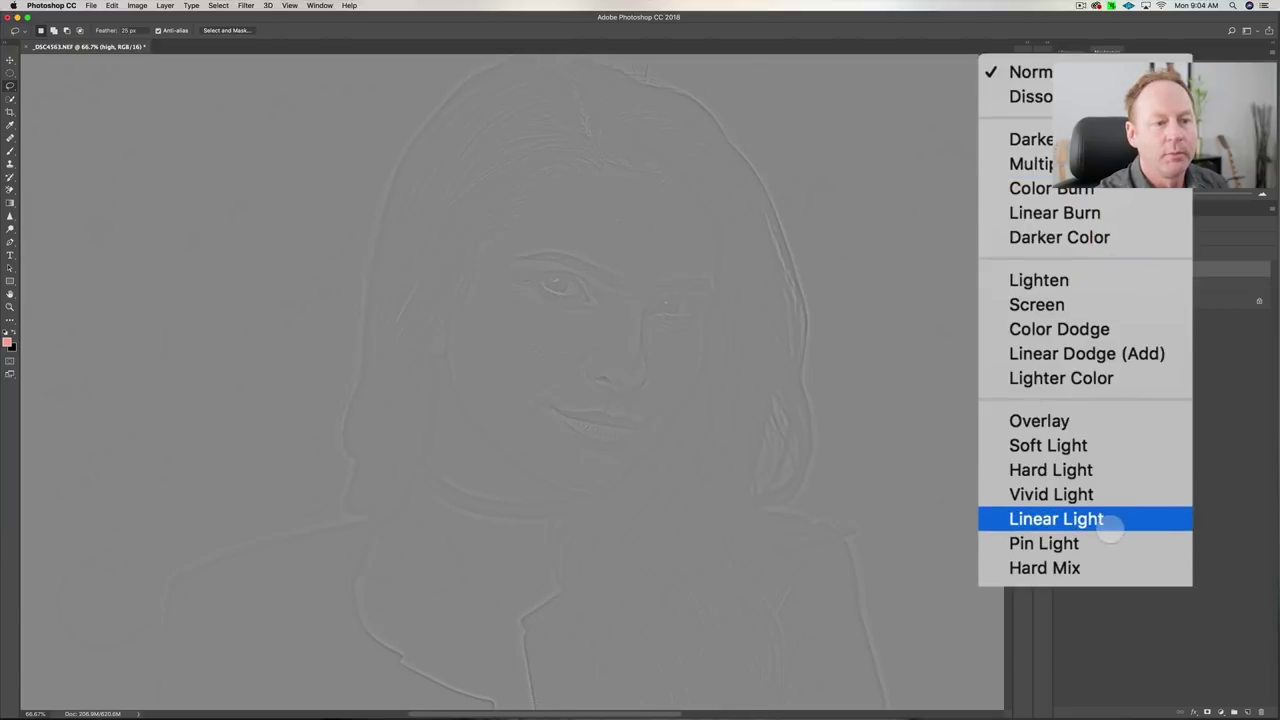
click(1110, 520)
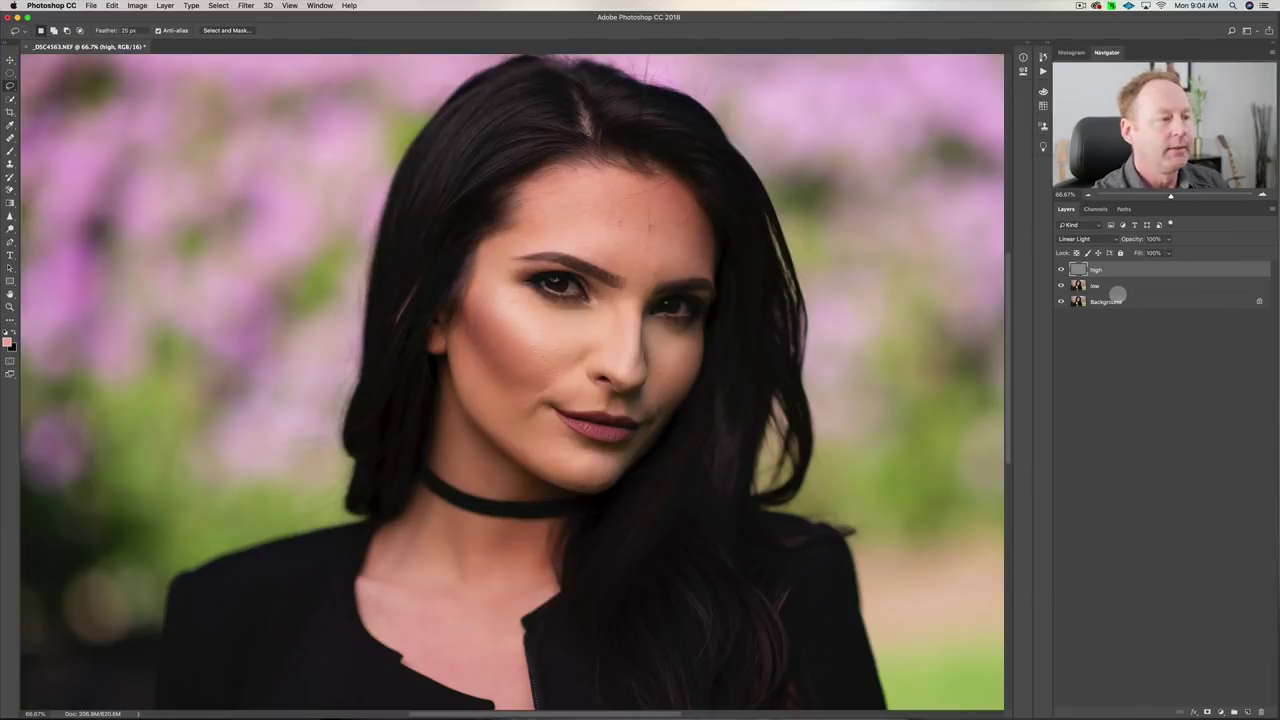
Step: Group the low and high layers together and name the group "fs"
click(1125, 291)
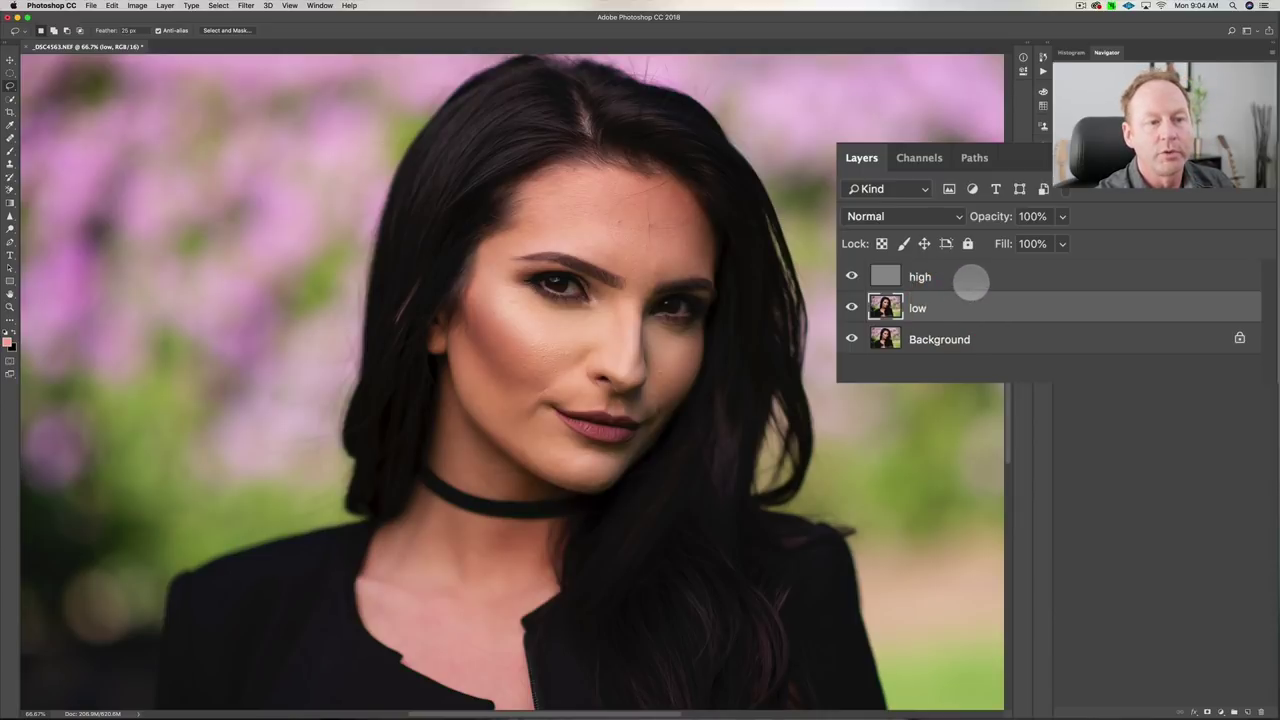
shift+click(975, 282)
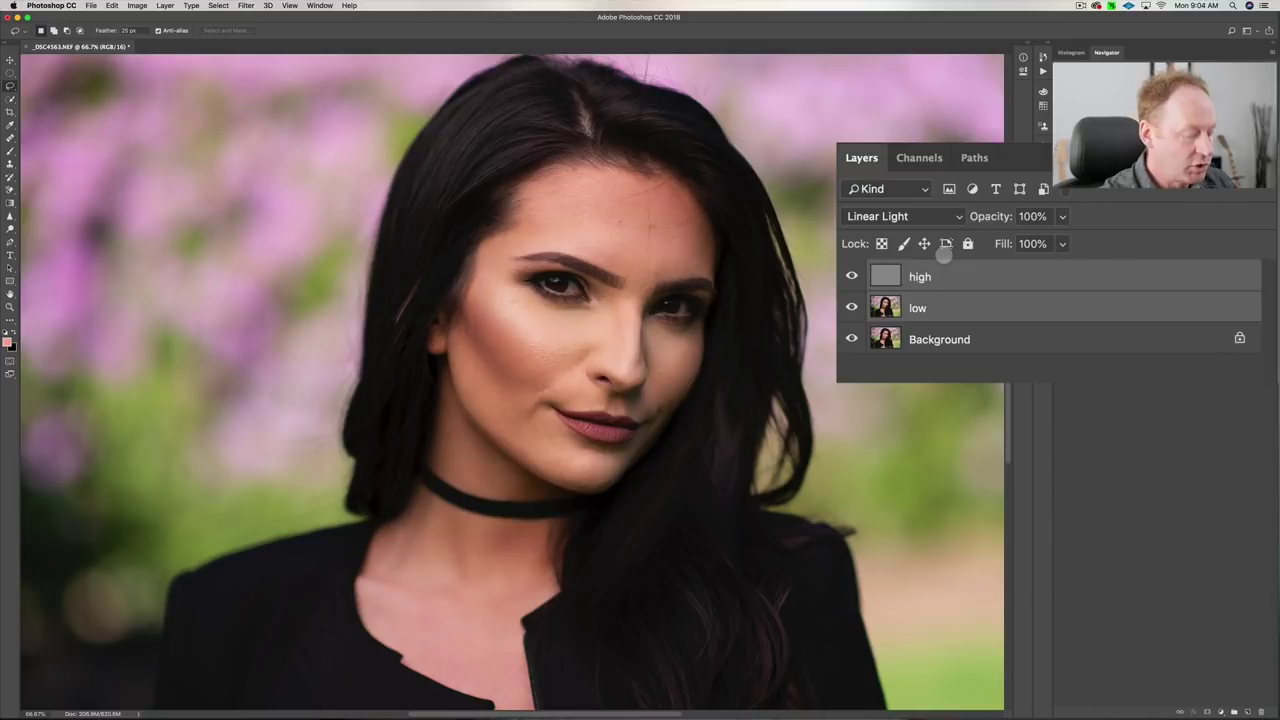
key(super+g)
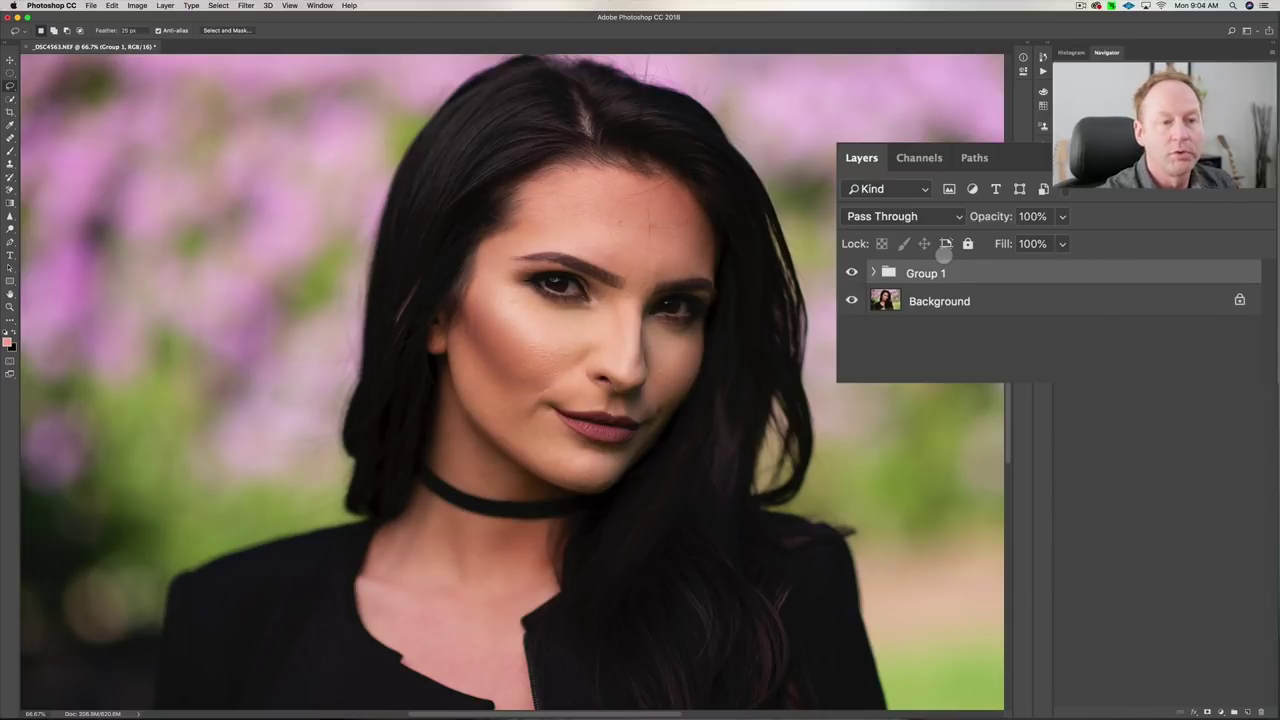
double_click(928, 272)
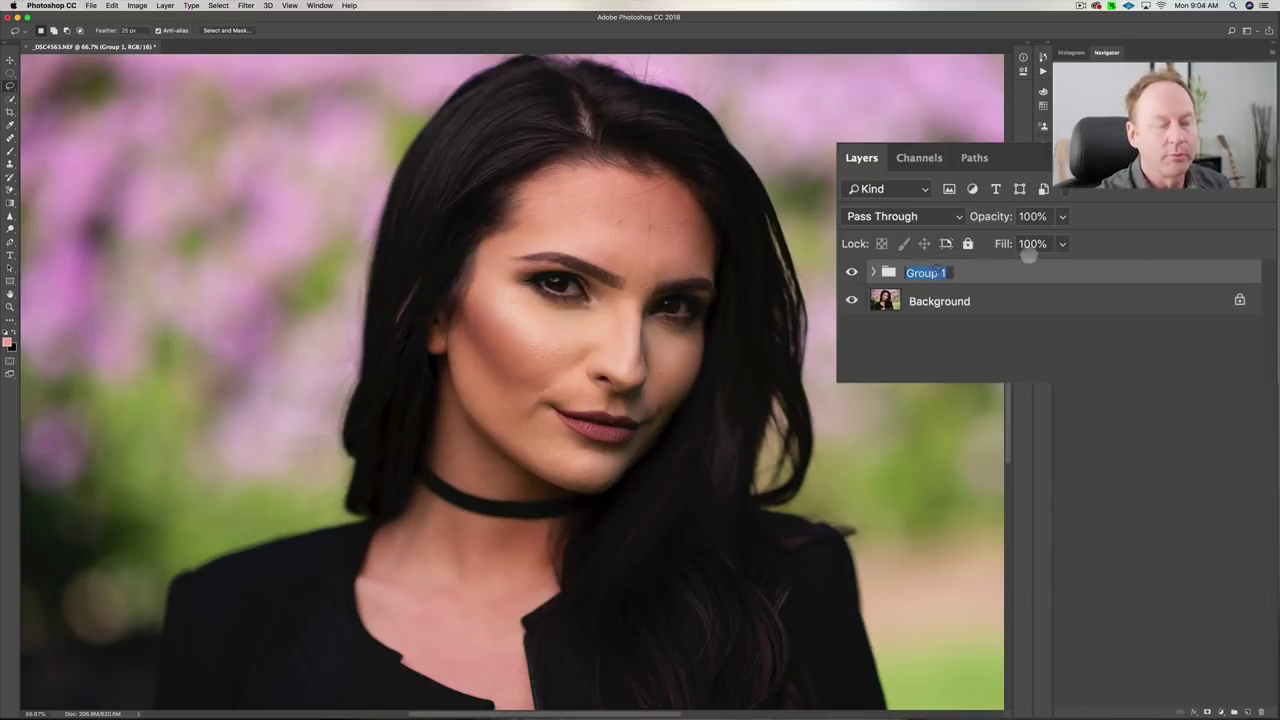
text(fs)
key(Return)
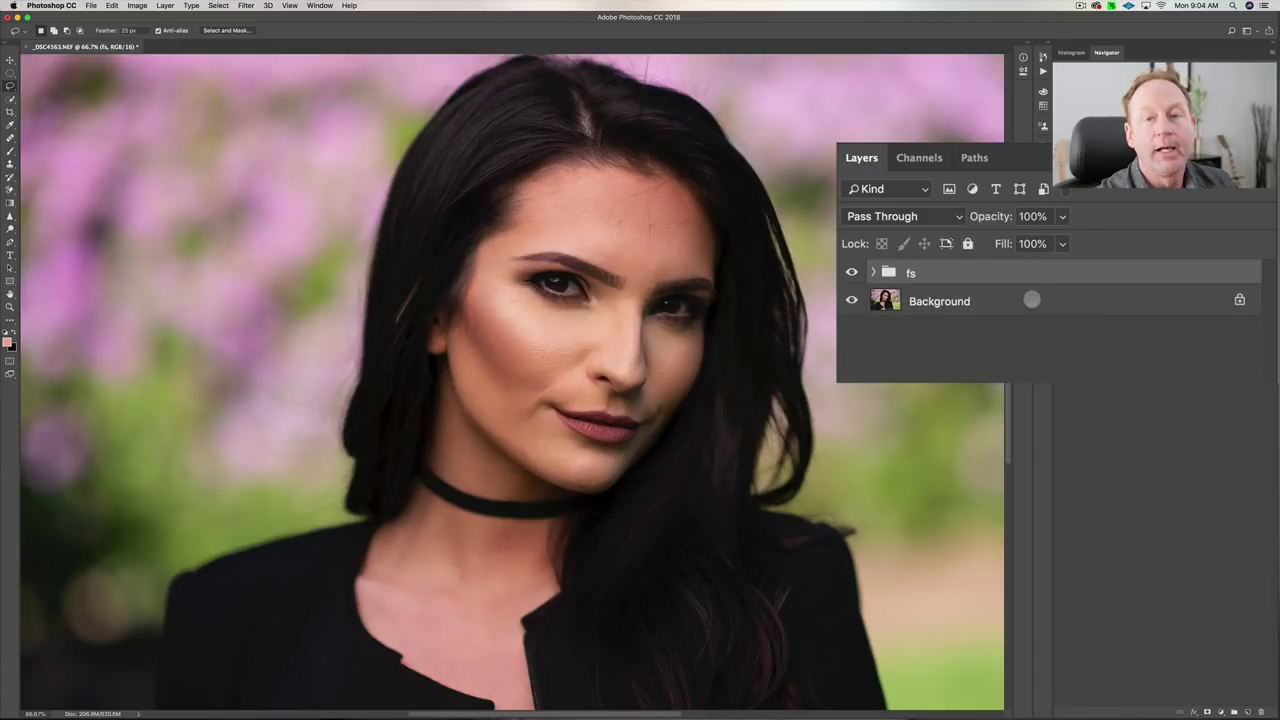
Step: Expand the fs group, add a new empty layer between the low and high layers, and activate the Brush tool
click(873, 272)
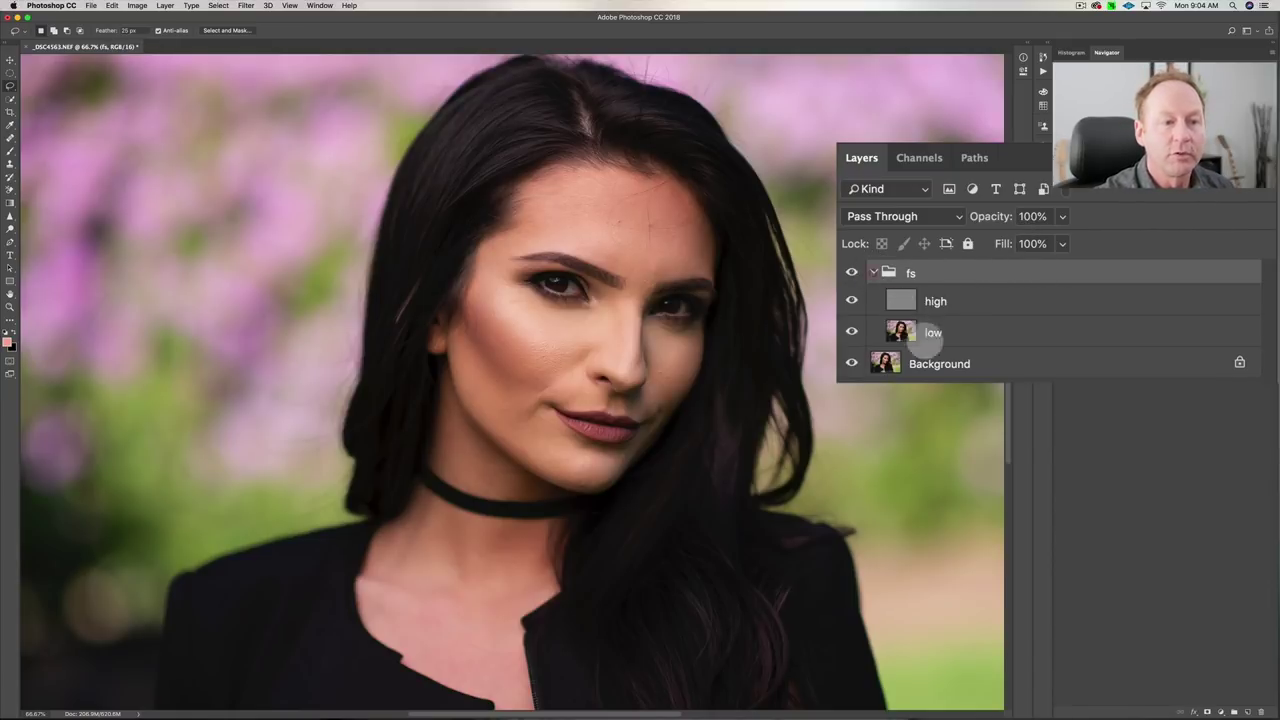
click(966, 332)
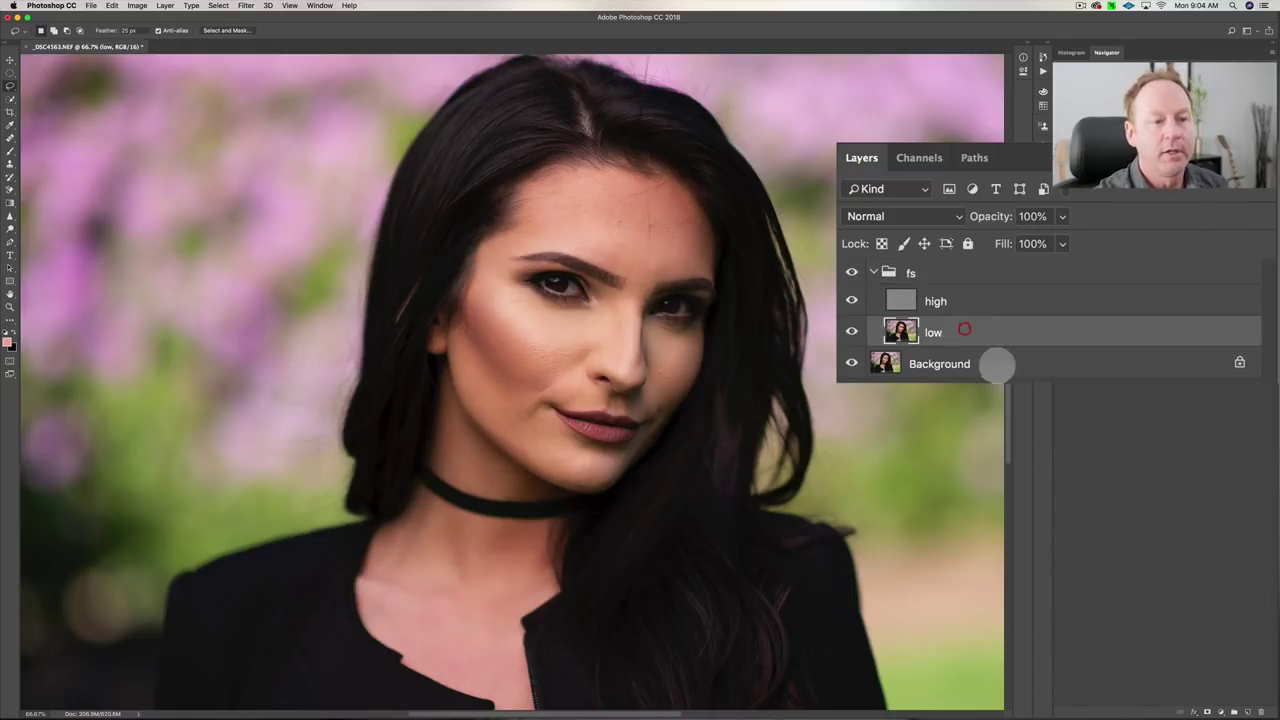
click(988, 300)
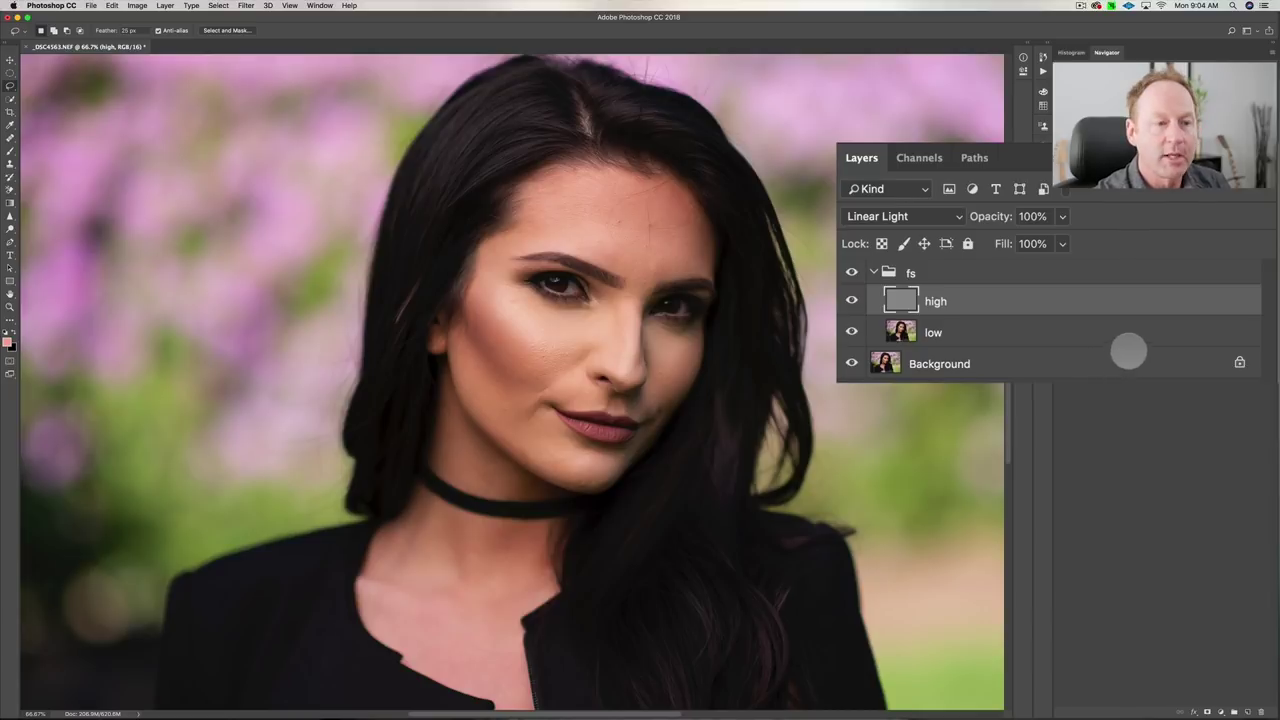
click(1041, 332)
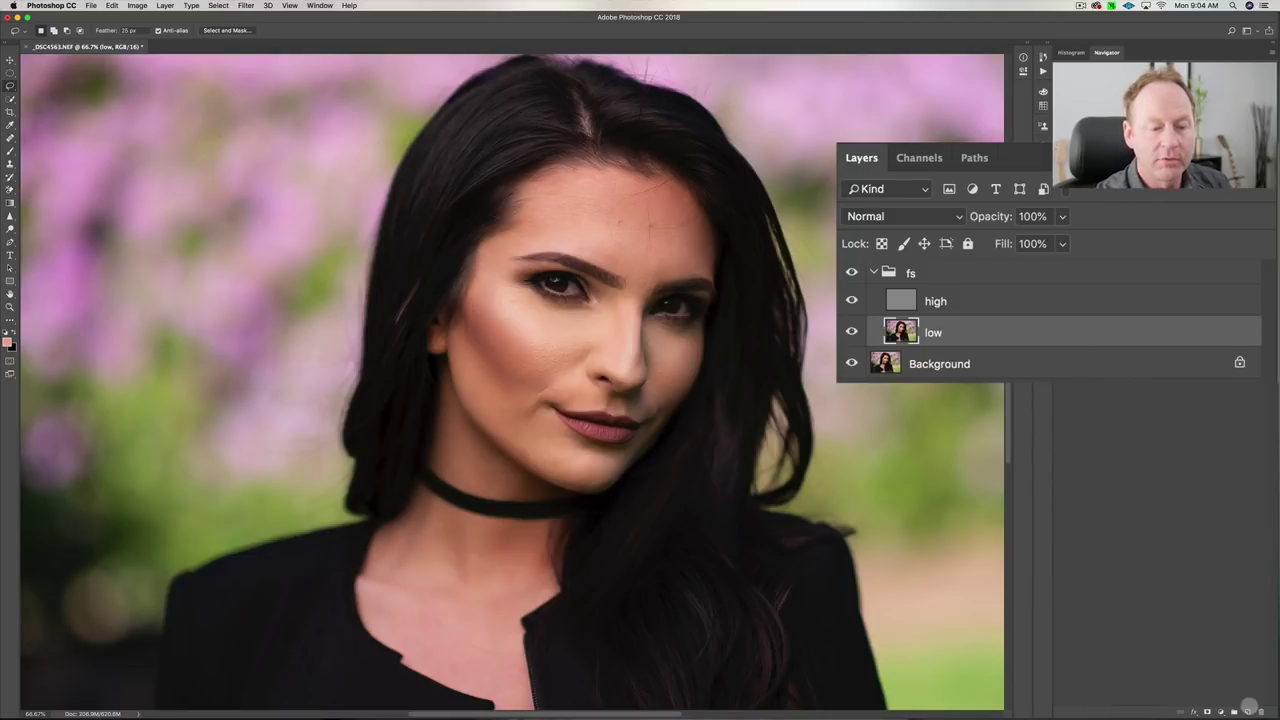
click(1247, 711)
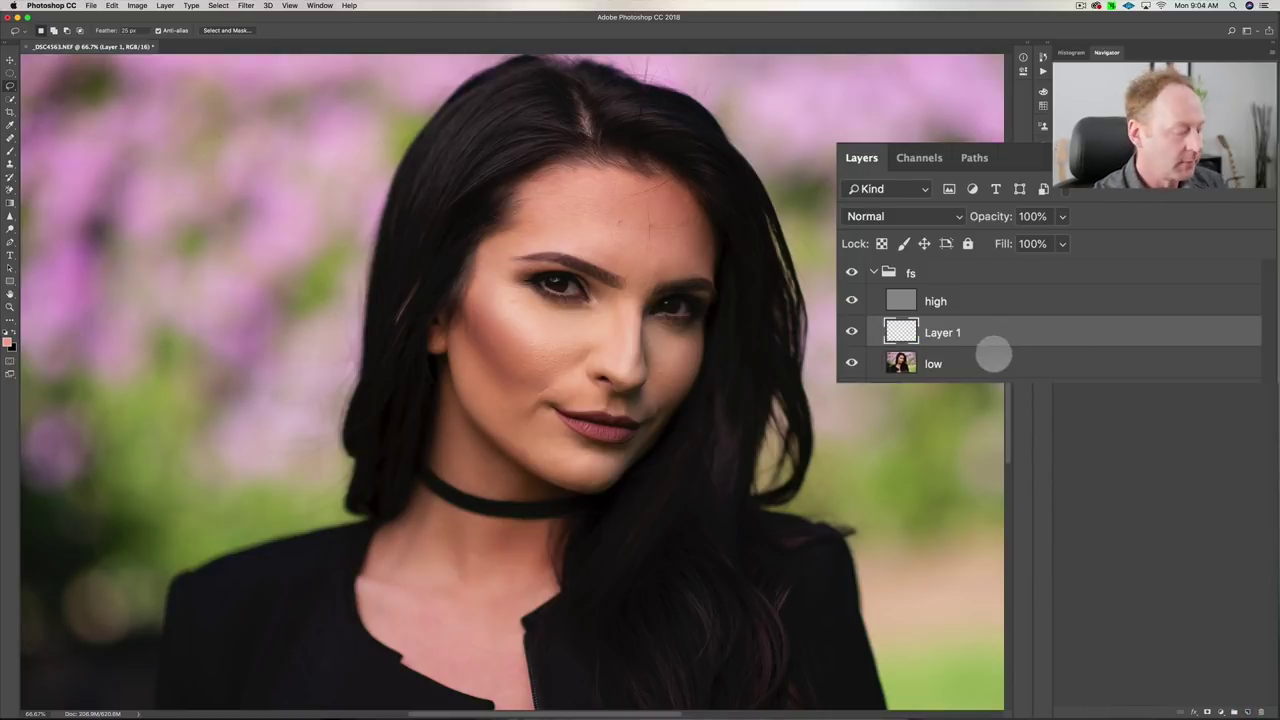
key(b)
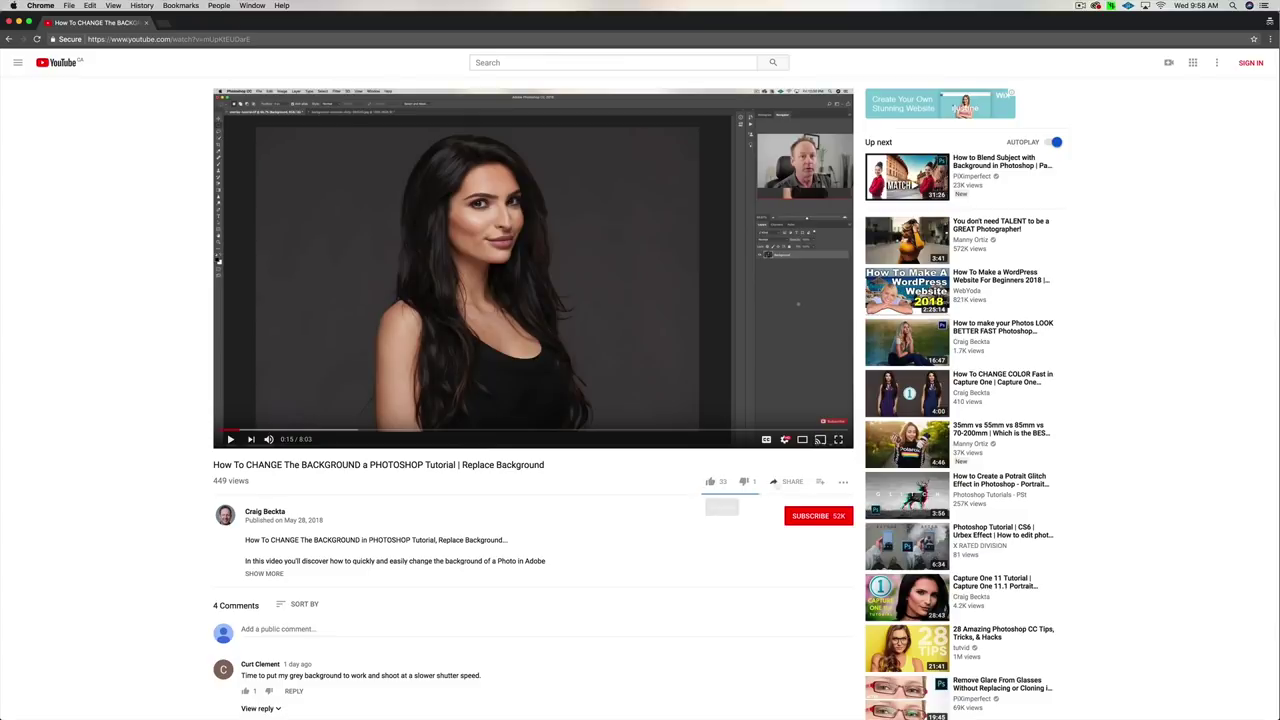
Step: On the YouTube page in Chrome, view the sharing options of the background replacement tutorial and dismiss them
click(772, 481)
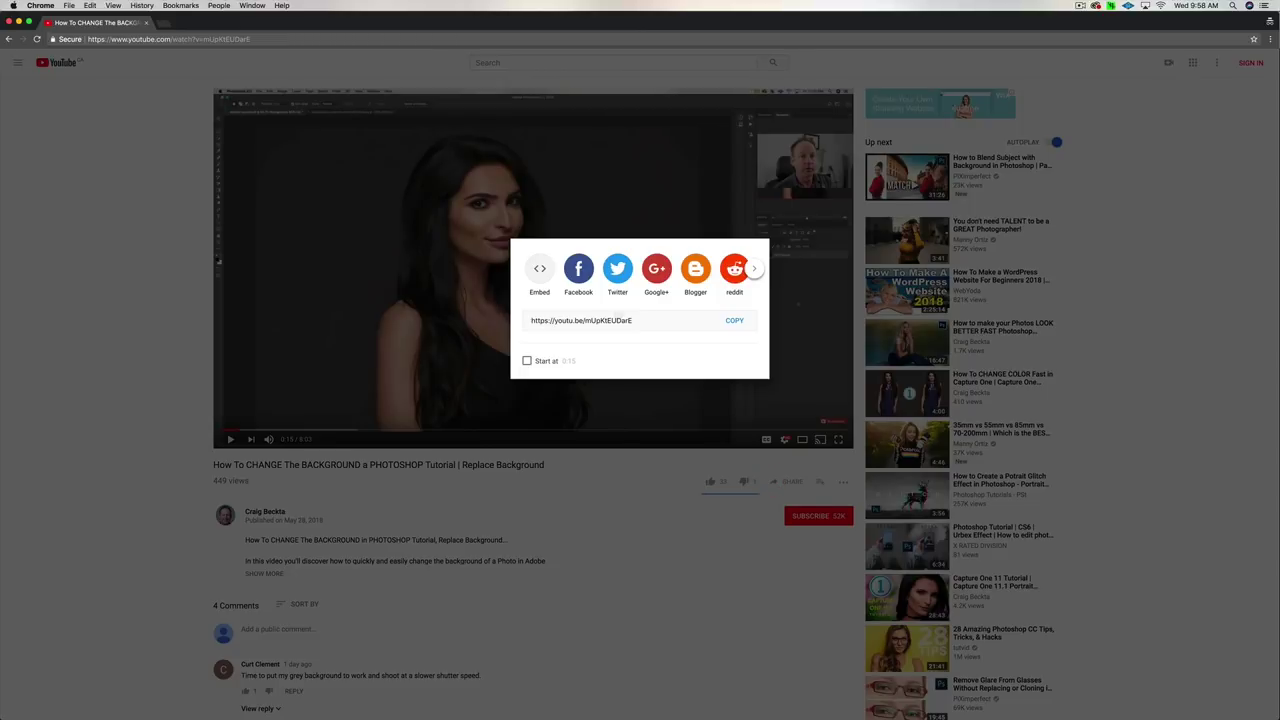
click(605, 560)
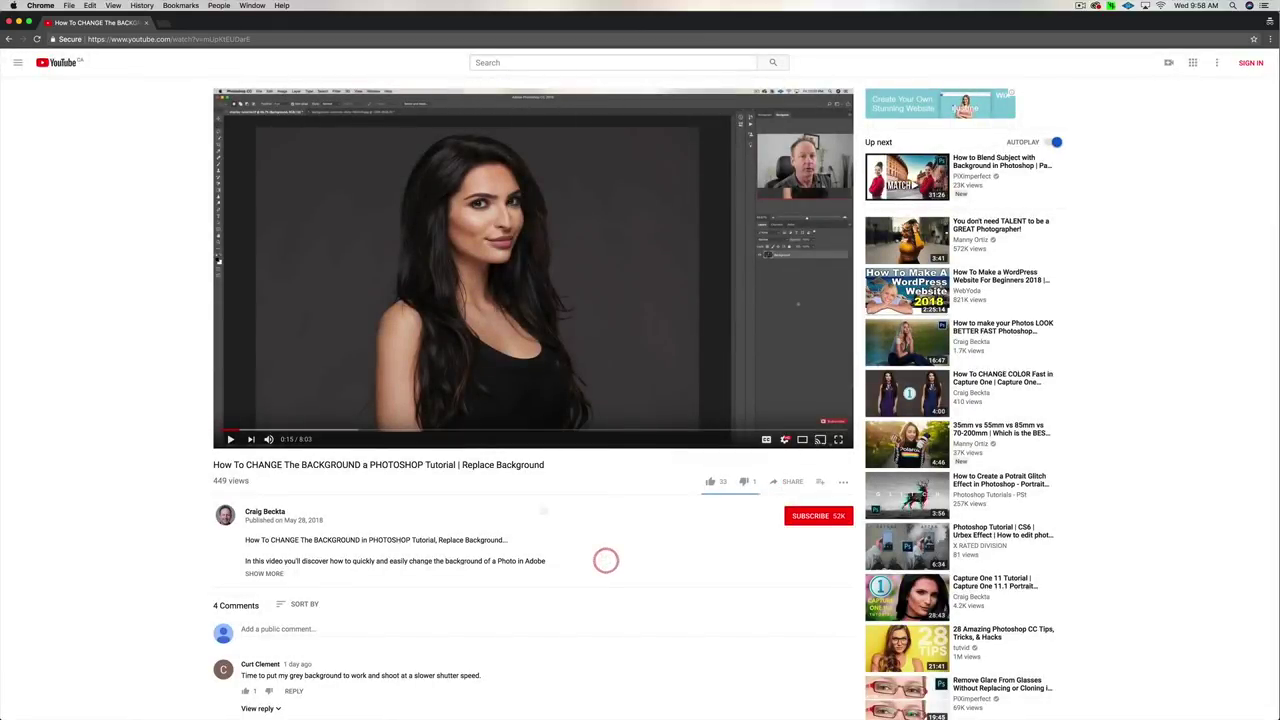